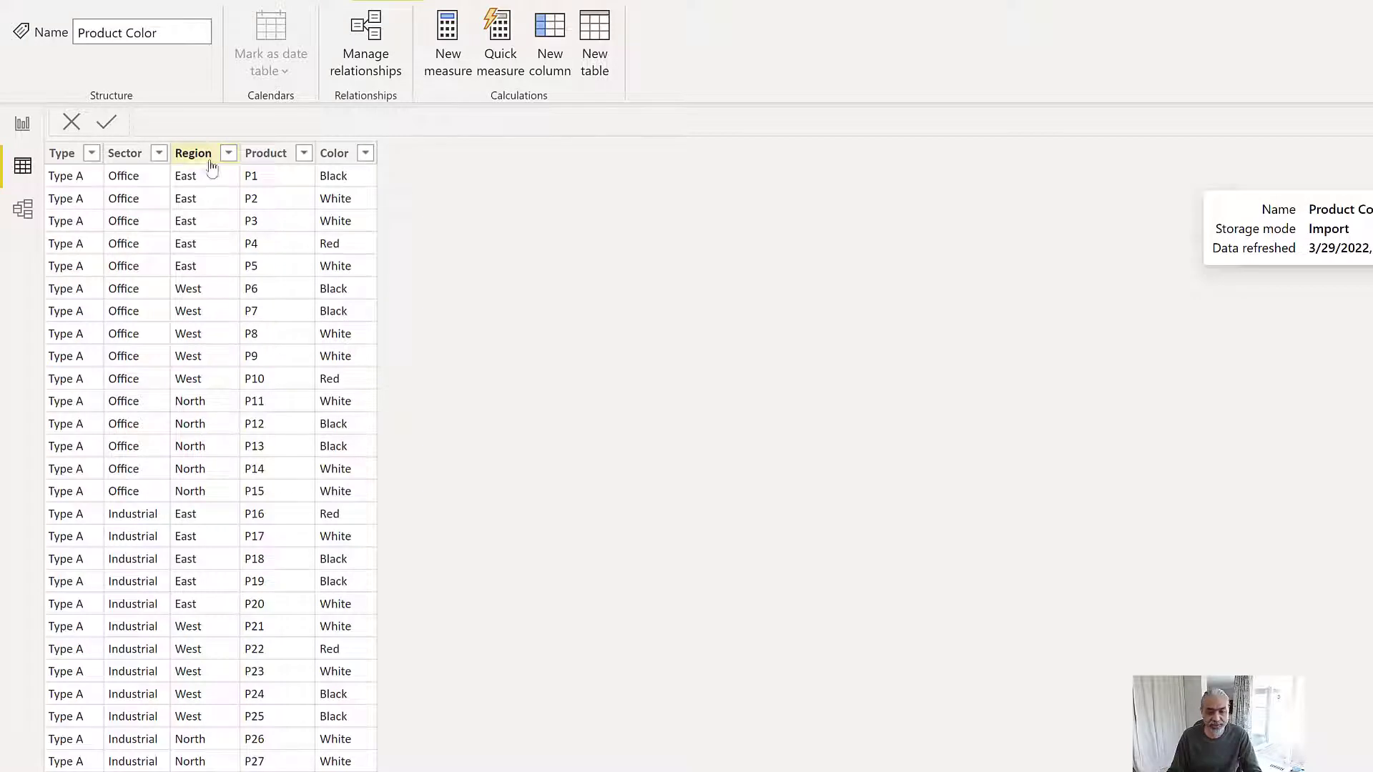
Examine the columns of the Product Color table and the product sales rows of the Table Color table, and return to the report
left_click(264, 163)
left_click(338, 156)
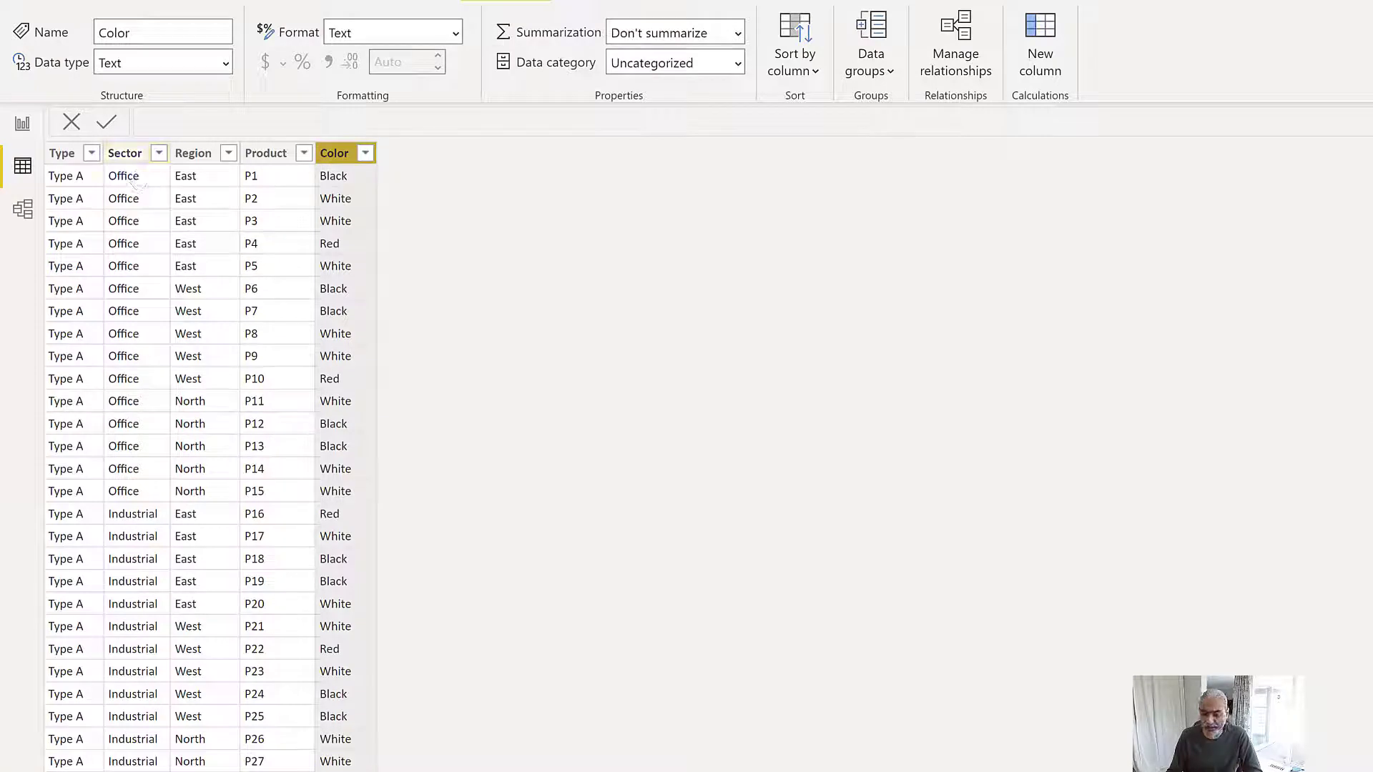
left_click(1134, 653)
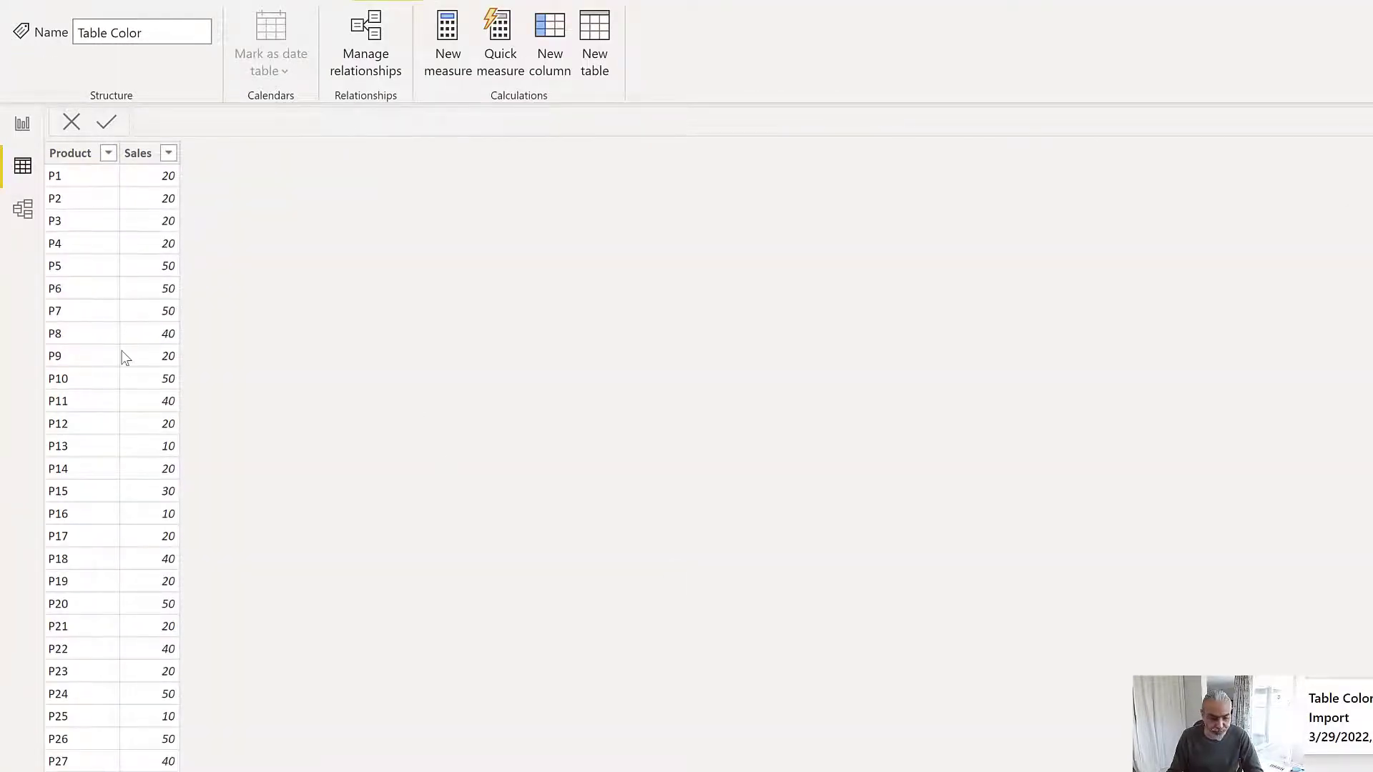
scroll(123, 358, "down", 7)
scroll(131, 336, "up", 7)
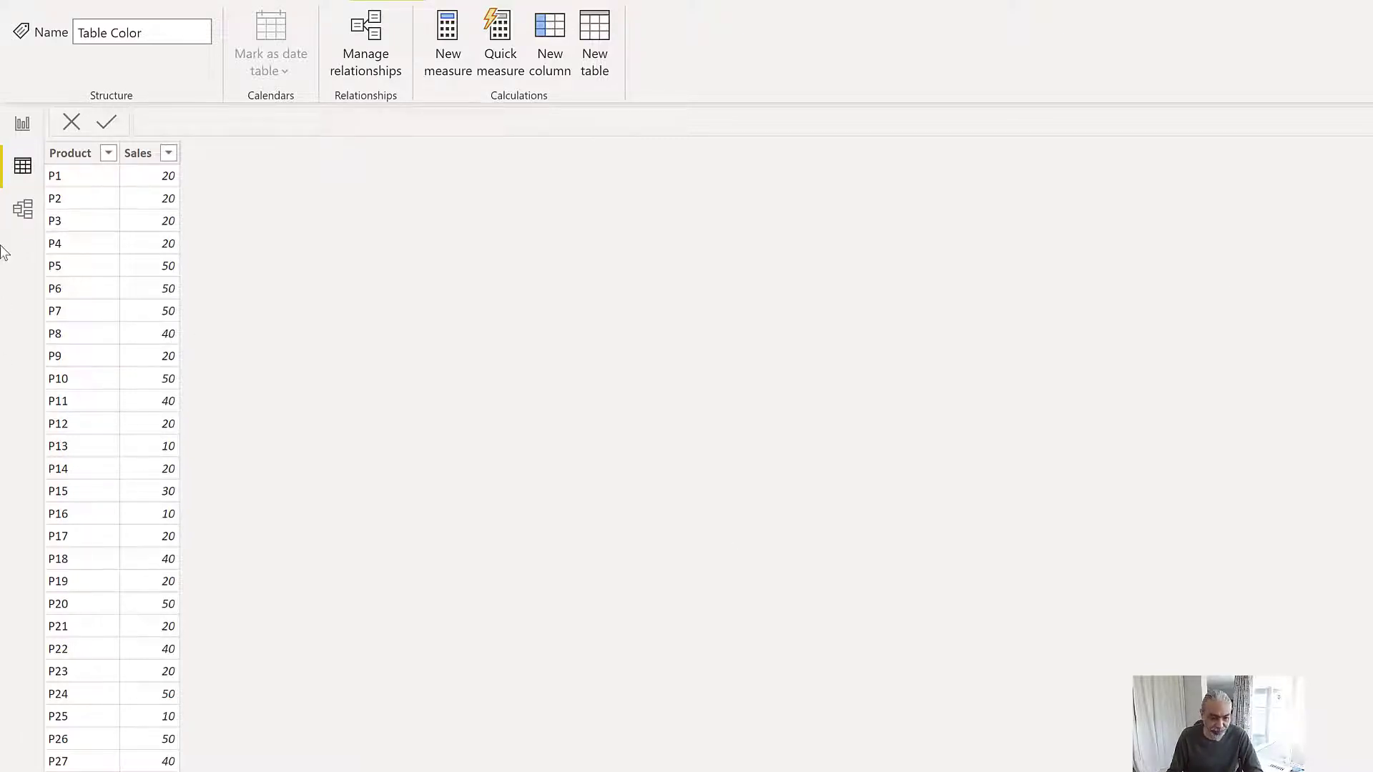
left_click(23, 123)
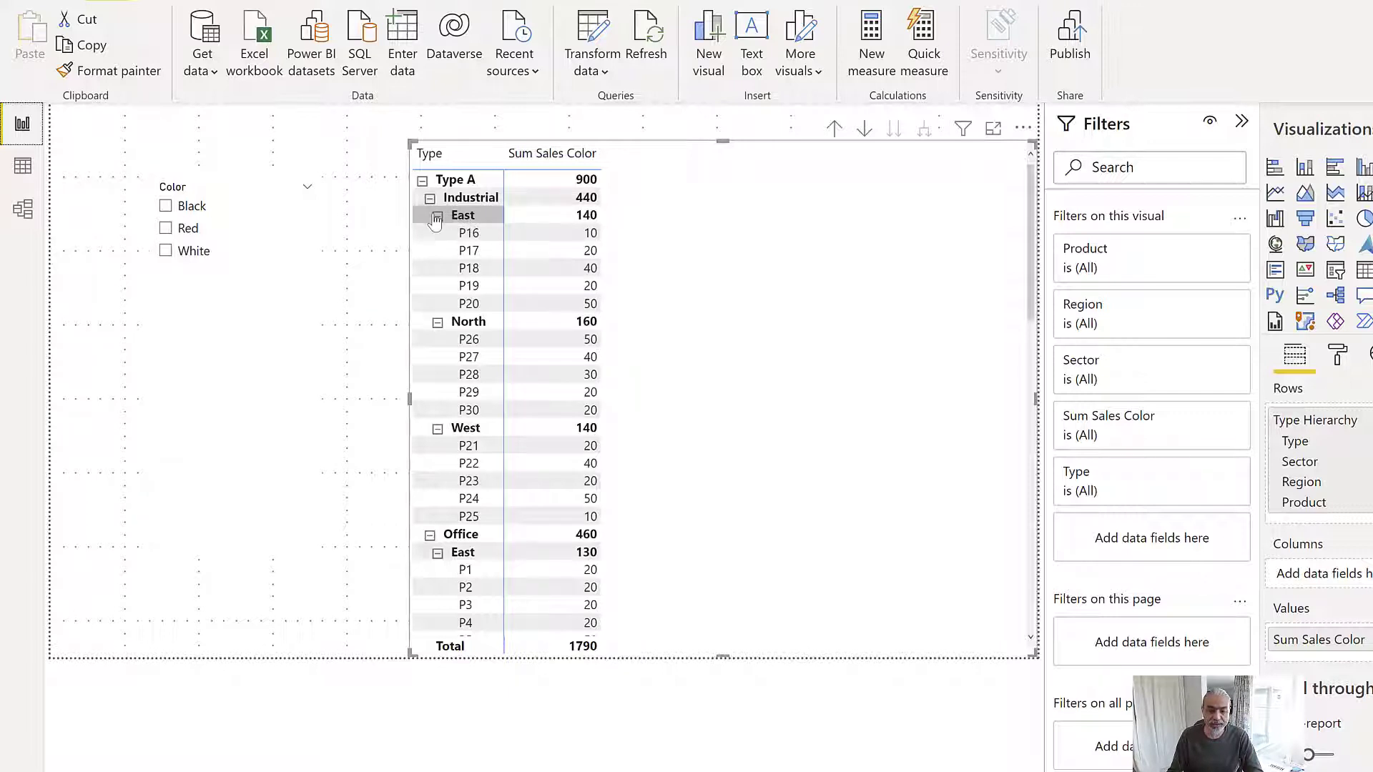
Collapse the East region under Type A Industrial in the matrix, and the entire Region level
right_click(475, 216)
mouse_move(557, 256)
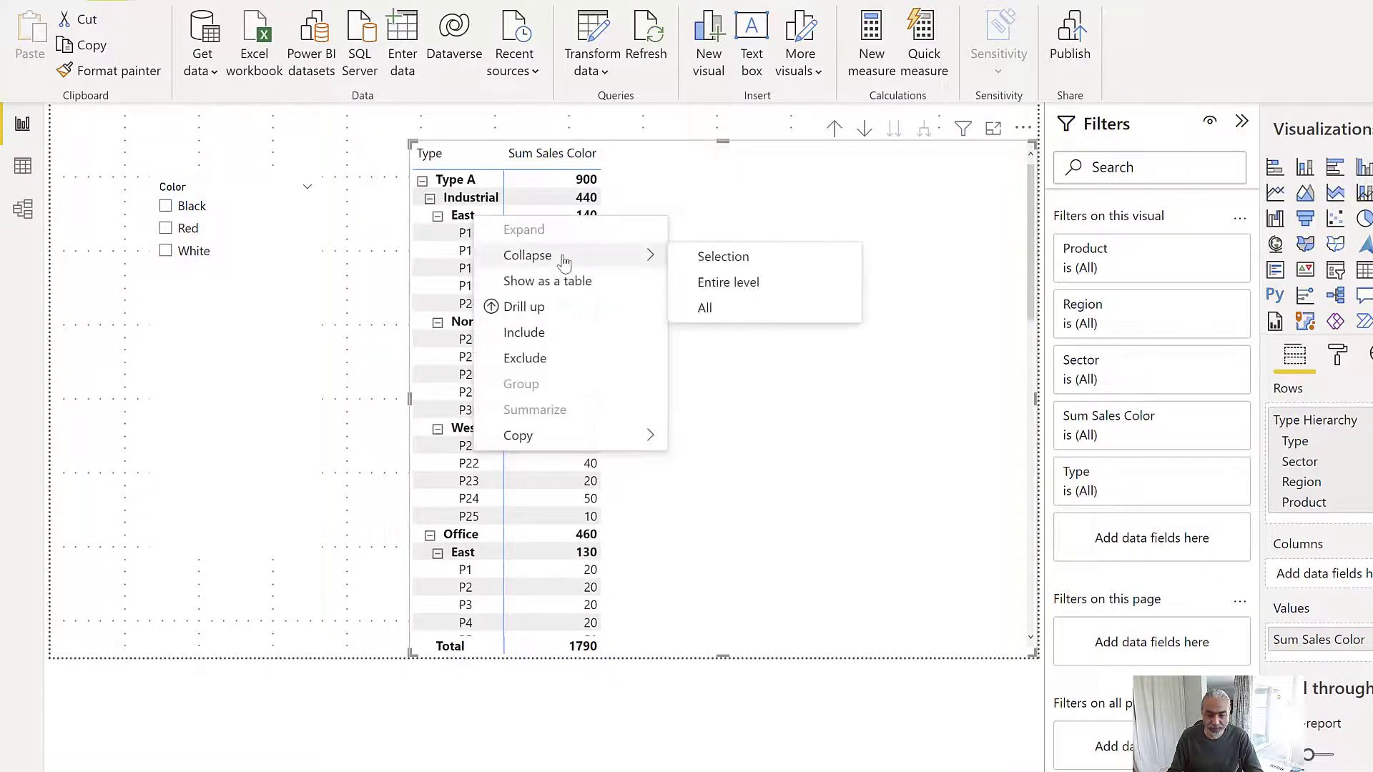
left_click(728, 265)
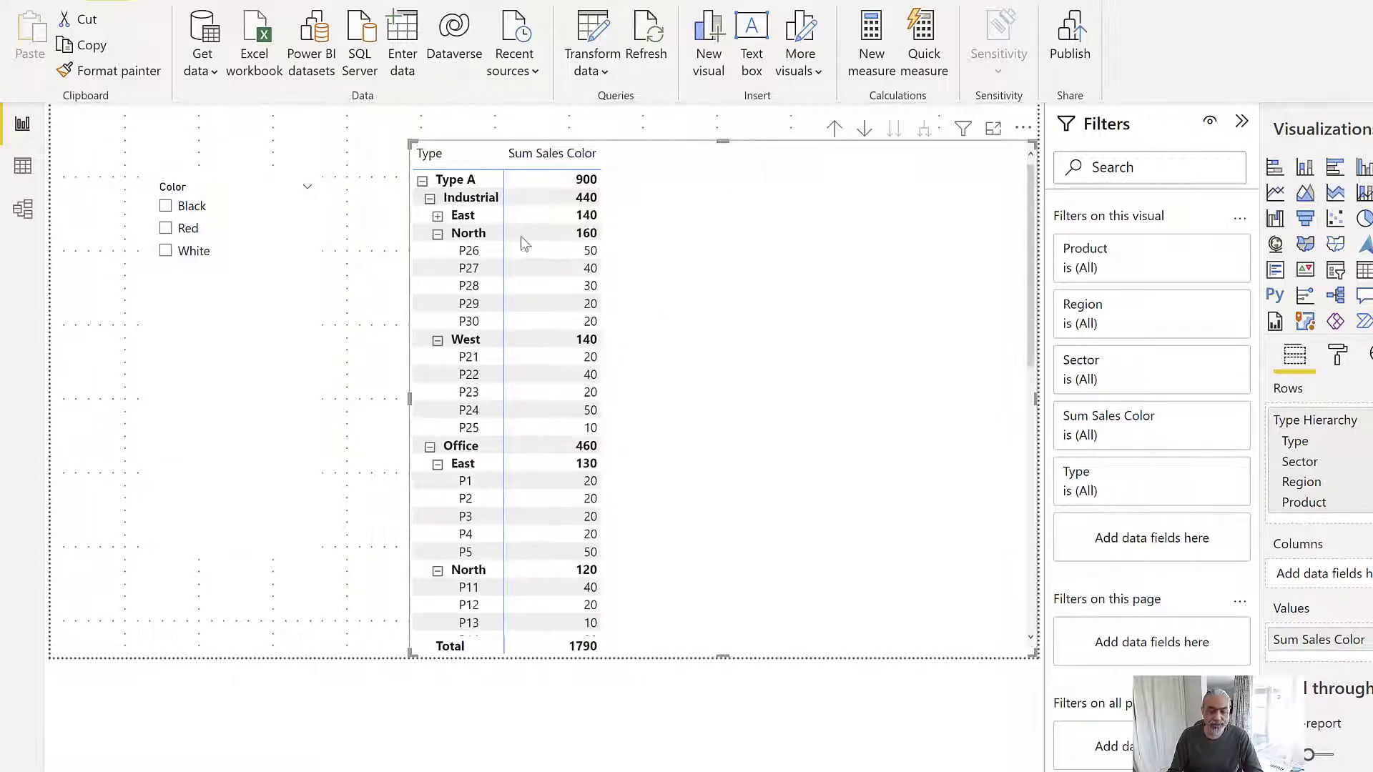
right_click(458, 219)
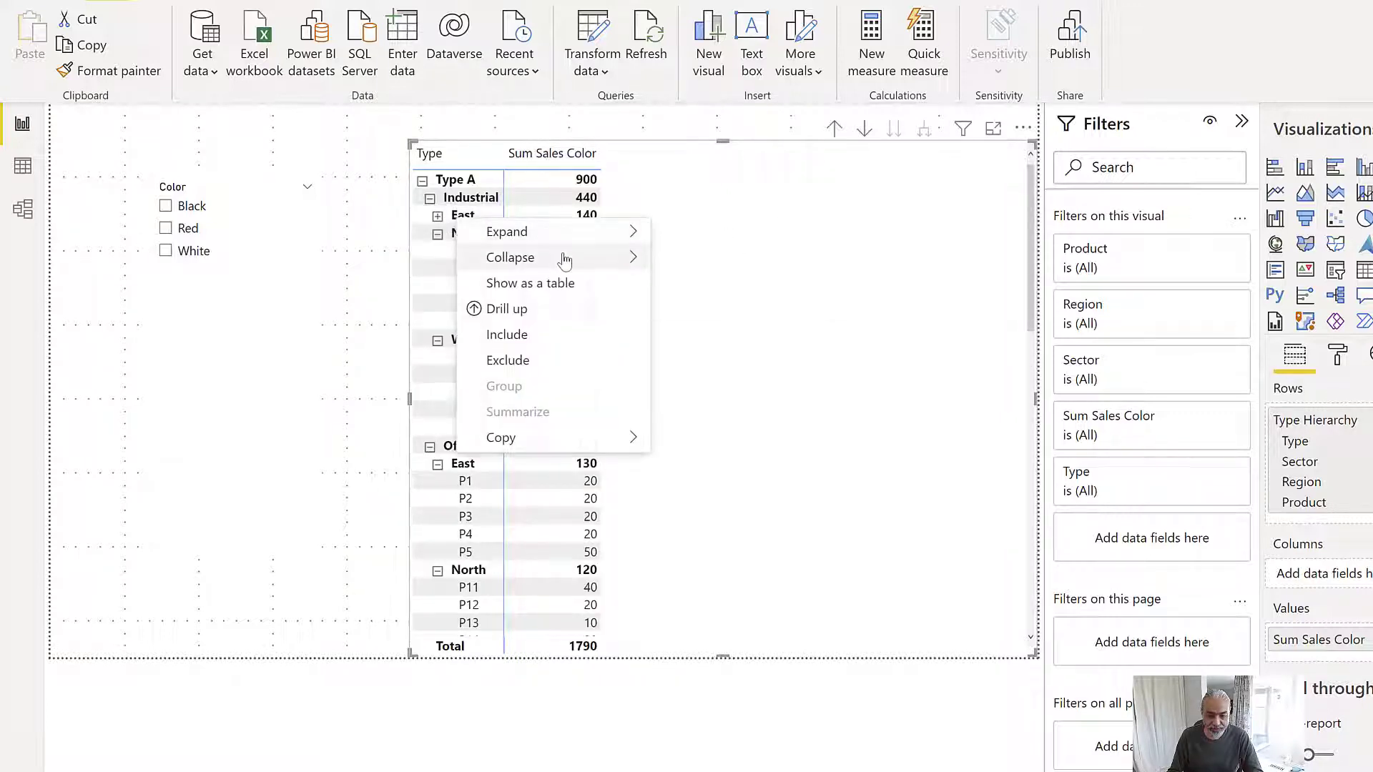
mouse_move(563, 256)
left_click(702, 285)
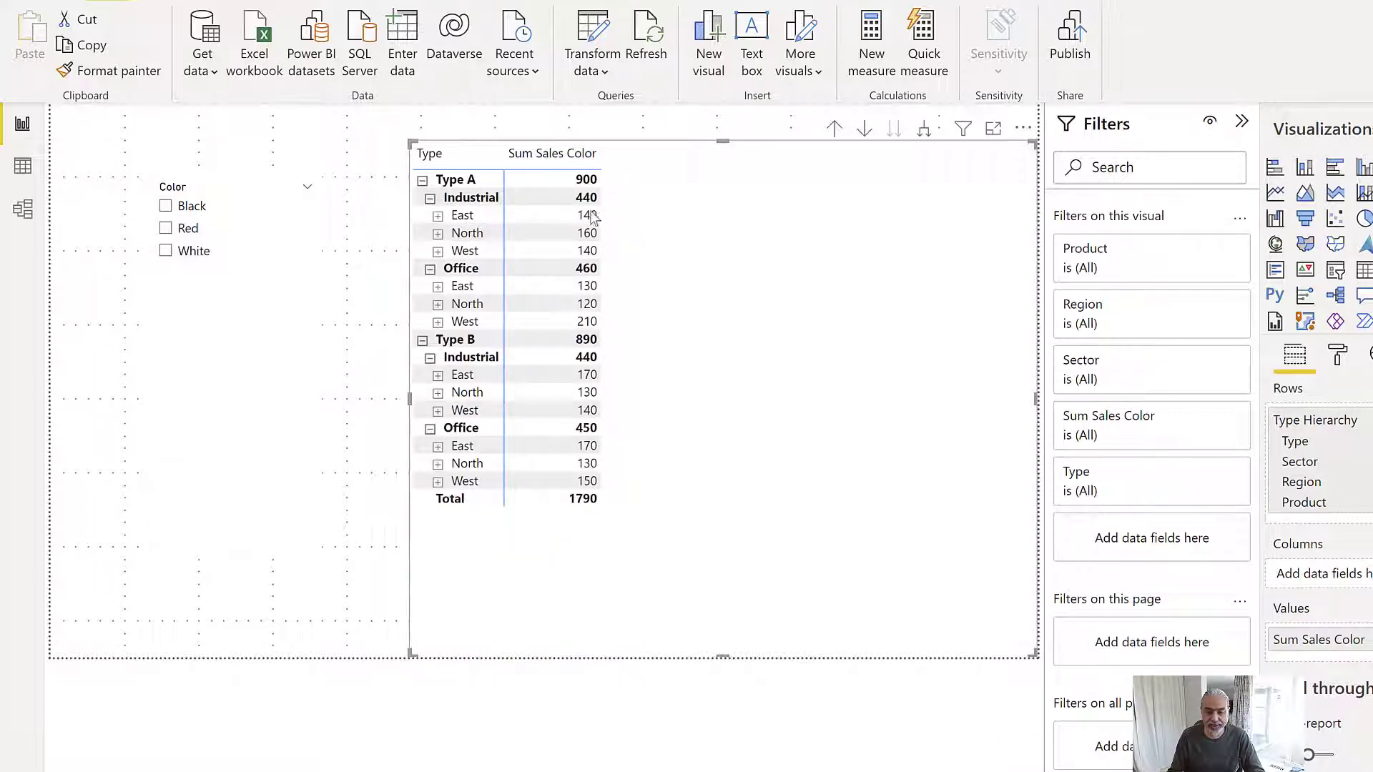
Collapse the matrix's entire Sector level and expand the whole hierarchy back down to the Product level
mouse_move(592, 205)
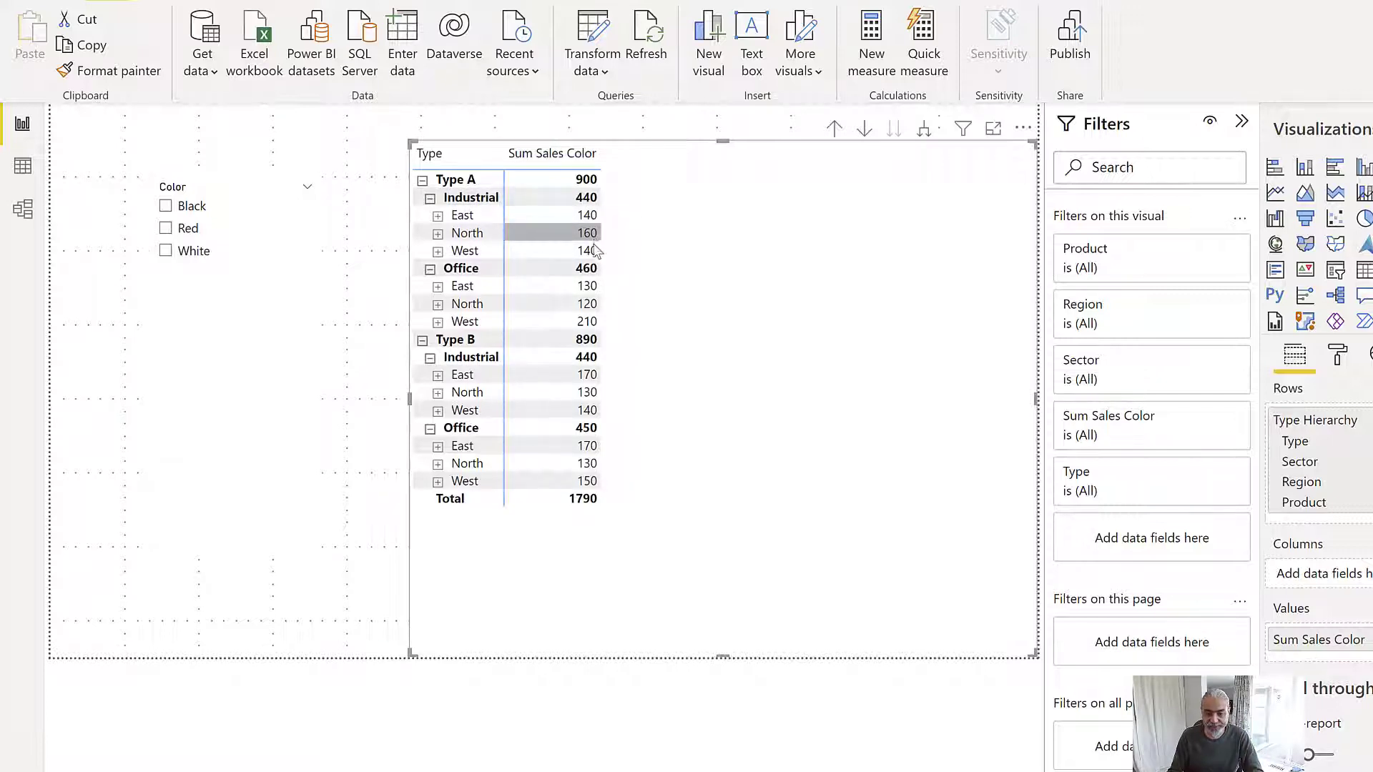
right_click(472, 203)
mouse_move(536, 234)
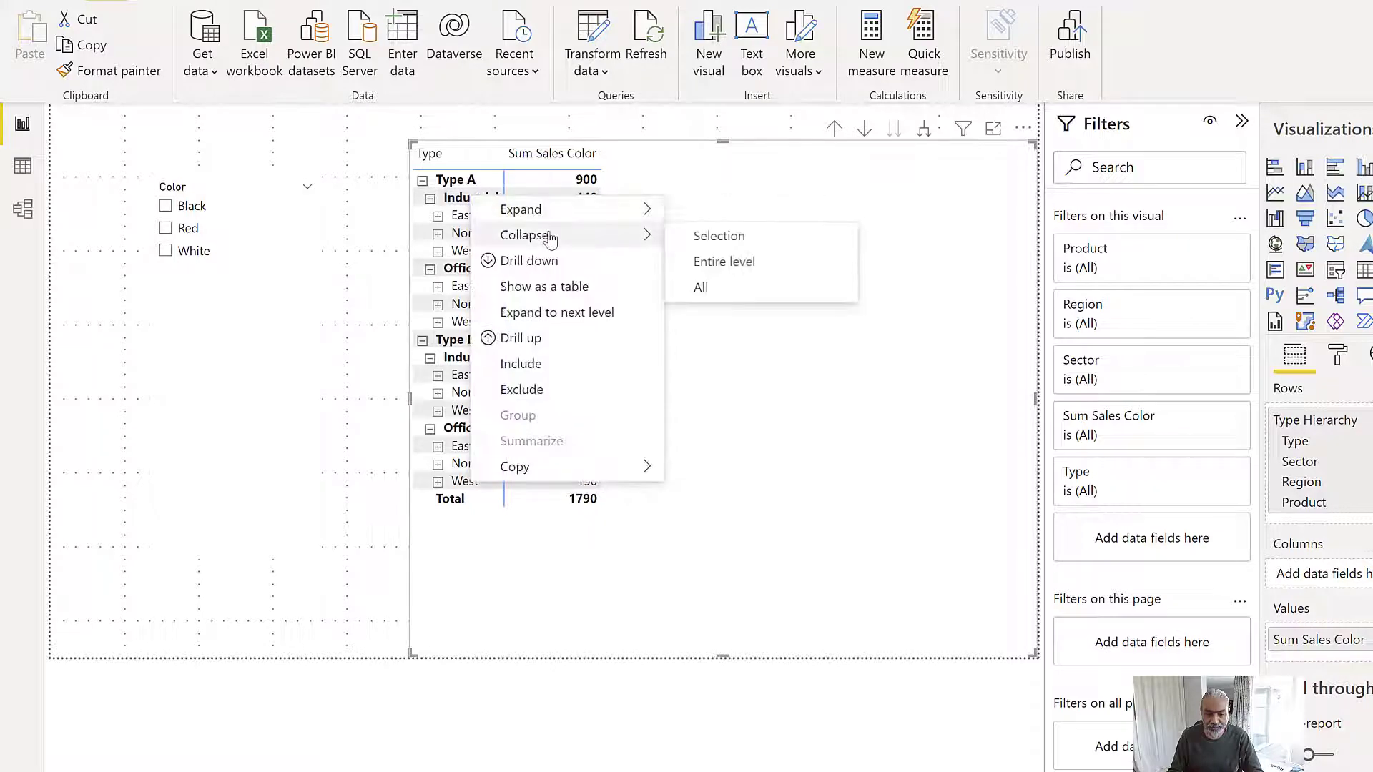
left_click(717, 263)
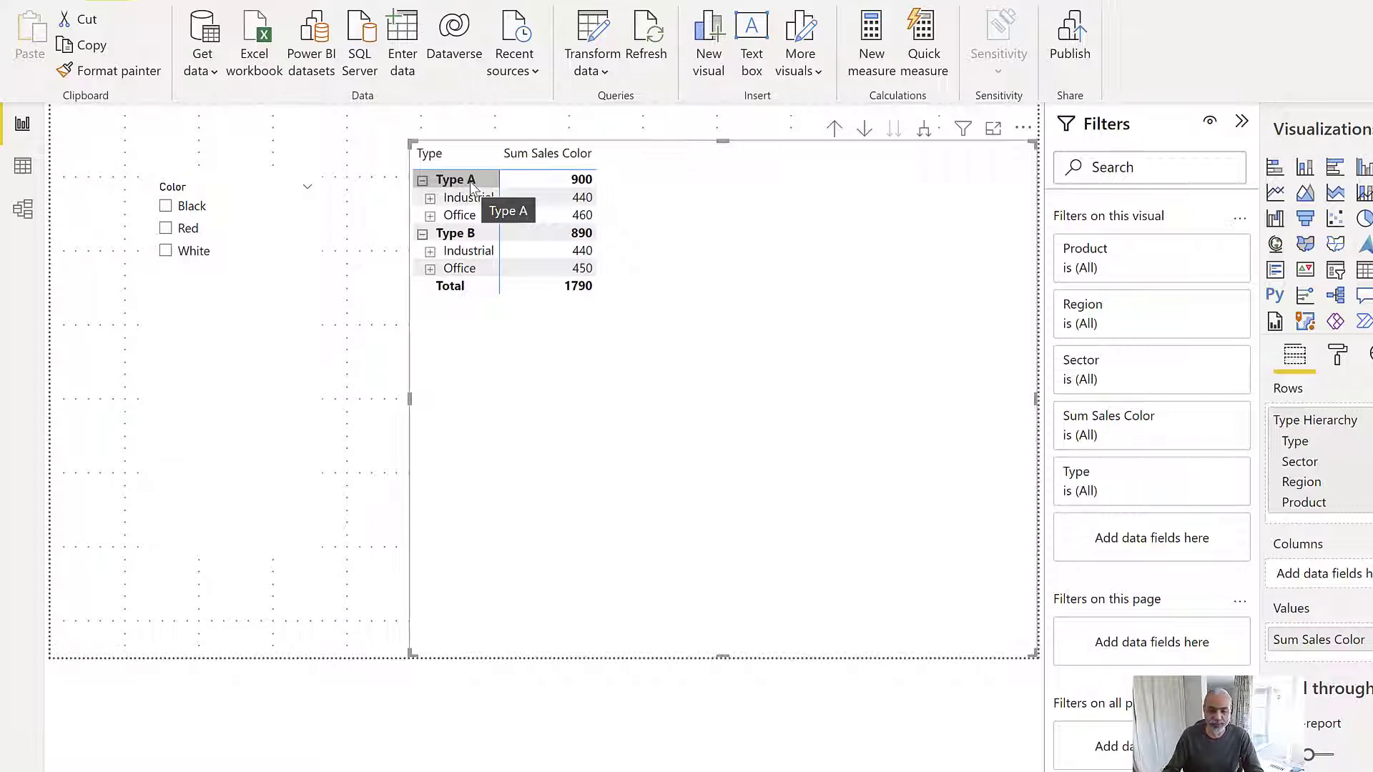
left_click(924, 130)
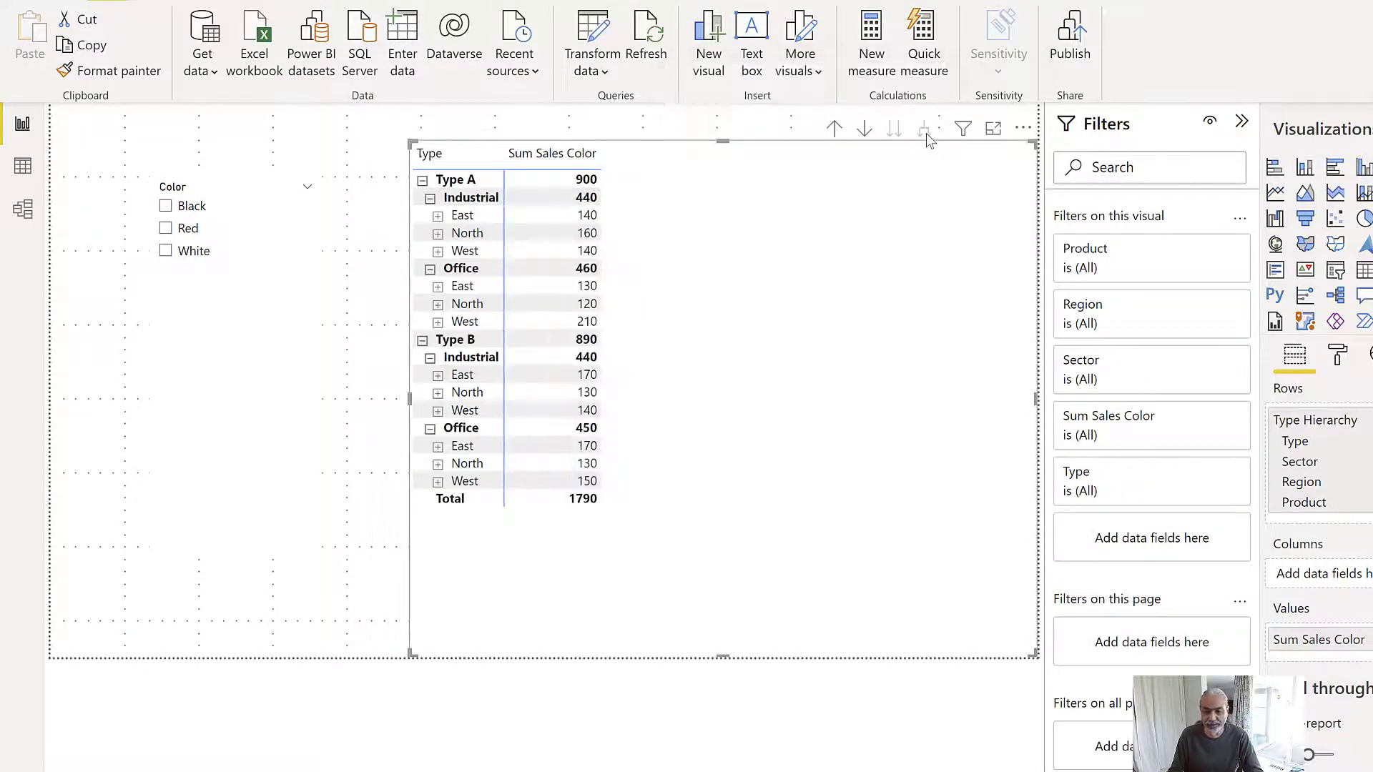
left_click(925, 133)
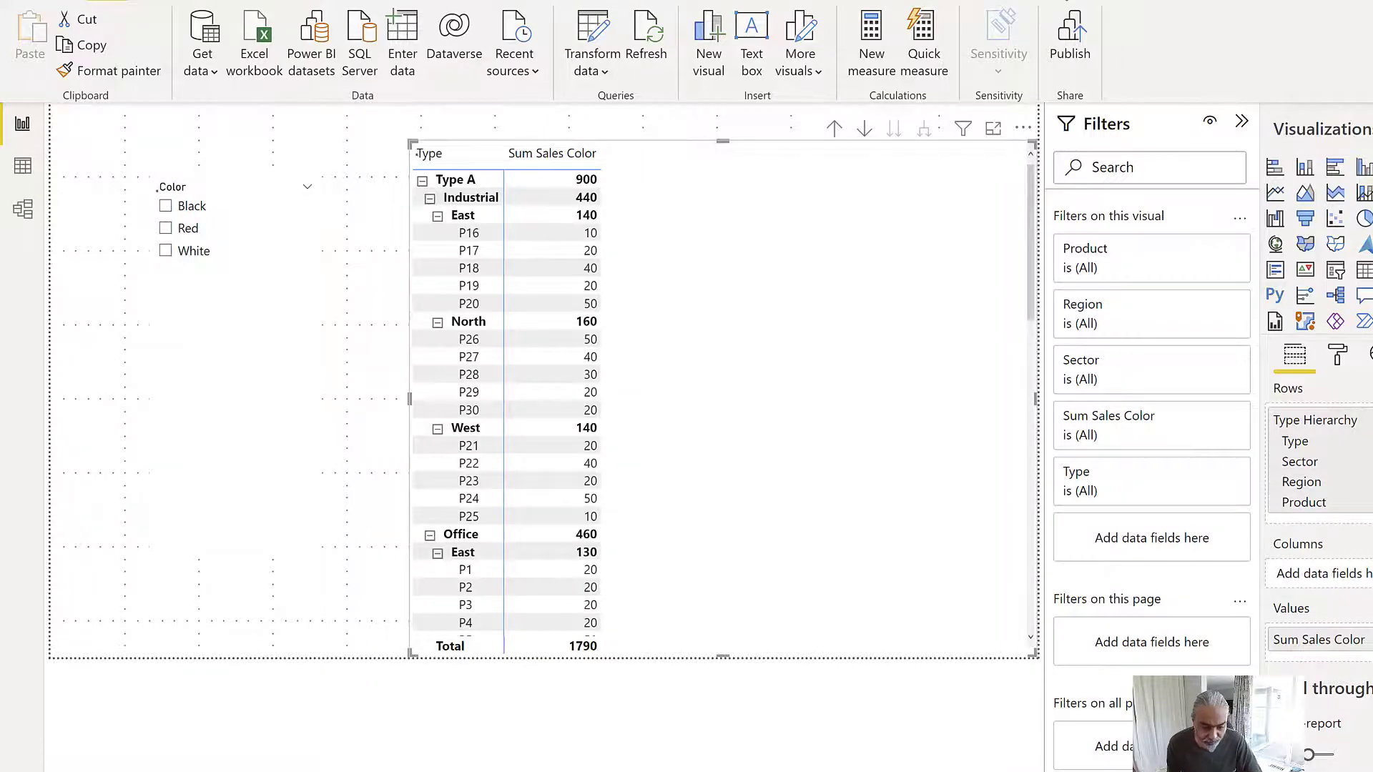
Create a new measure and name it Region Sales - RF
left_click(872, 43)
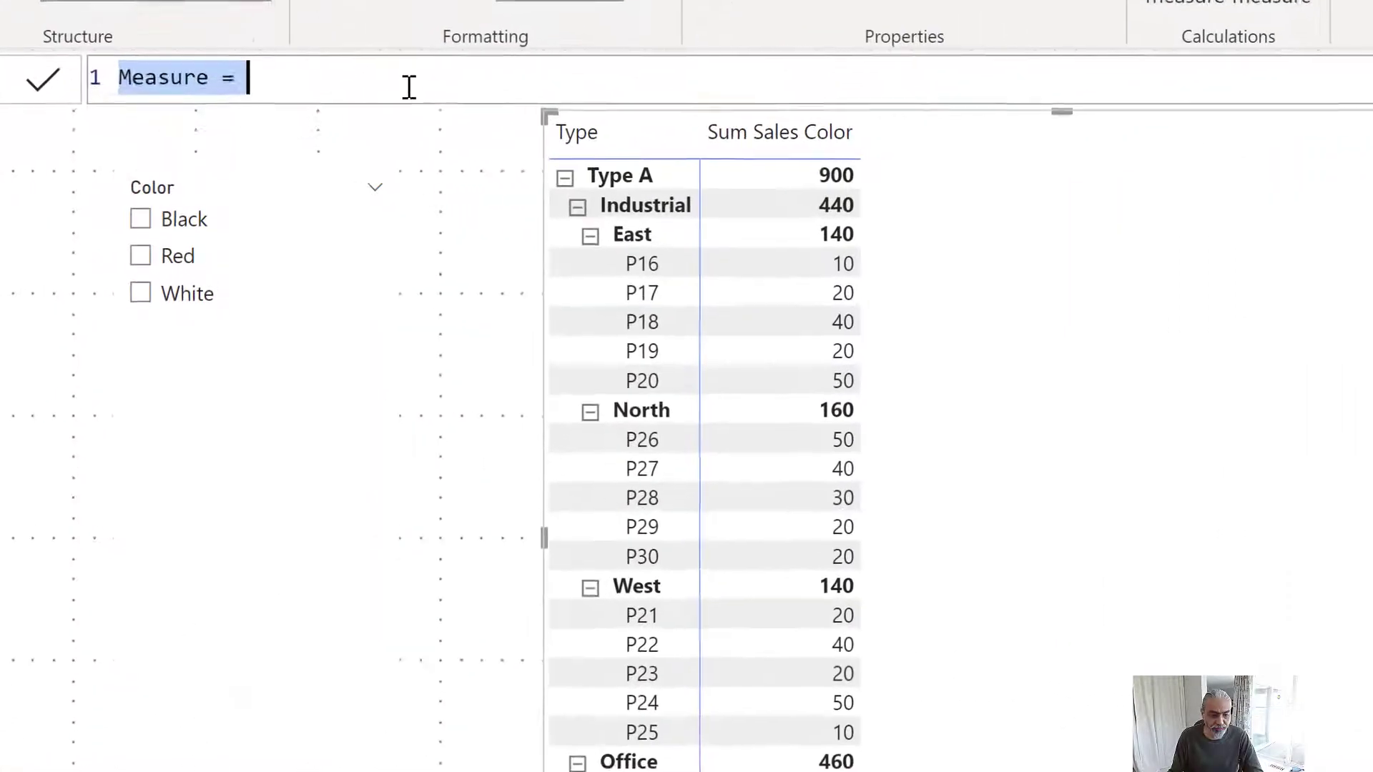
scroll(409, 87, "up", 2, "ctrl")
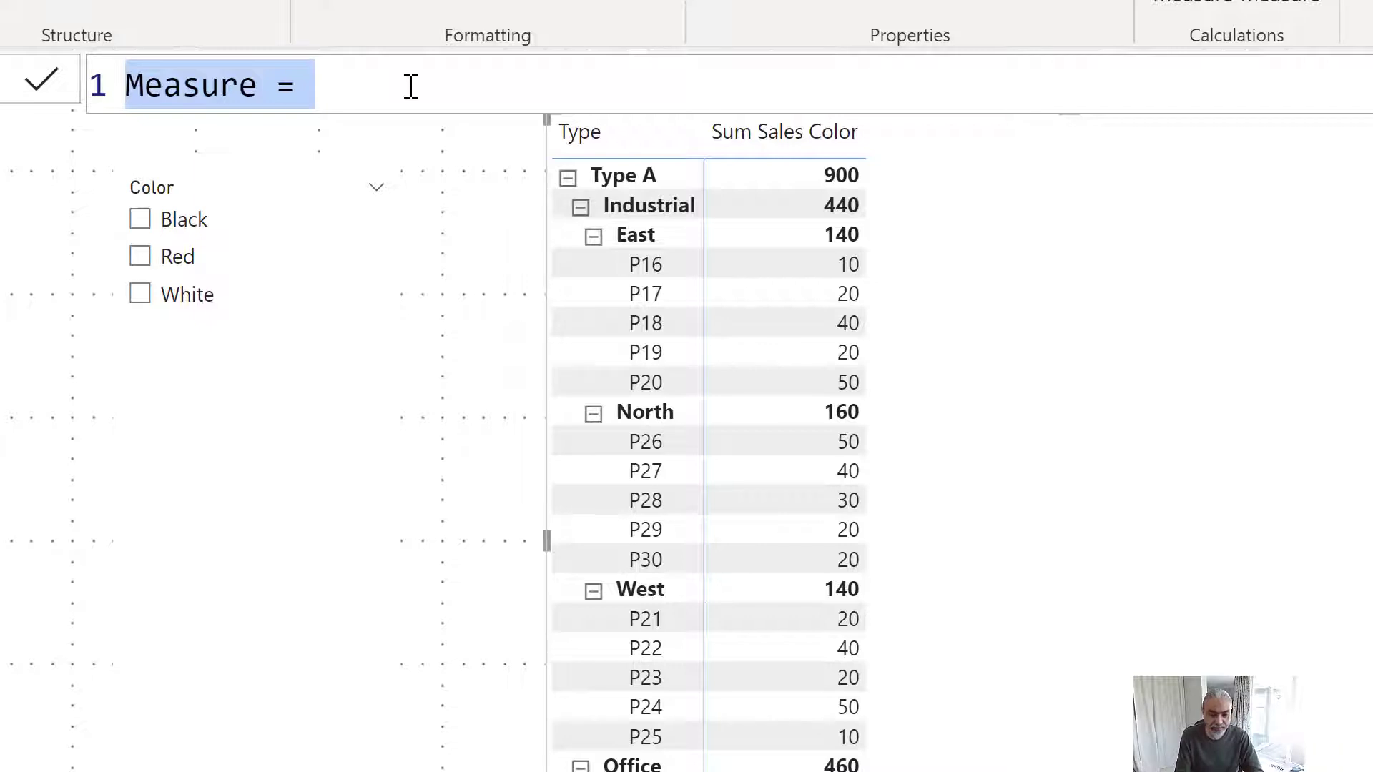
type("Prod")
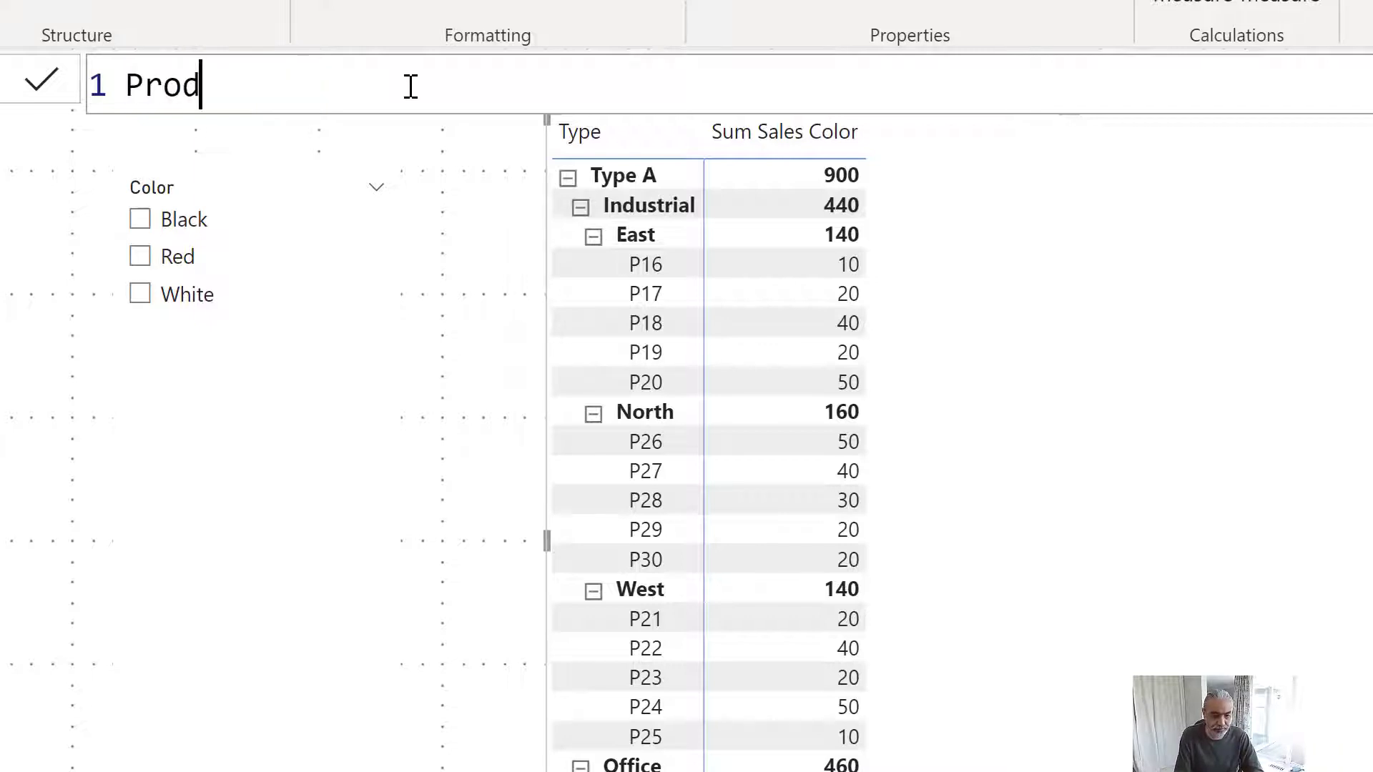
key("BackSpace")
key("BackSpace")
key("BackSpace")
key("BackSpace")
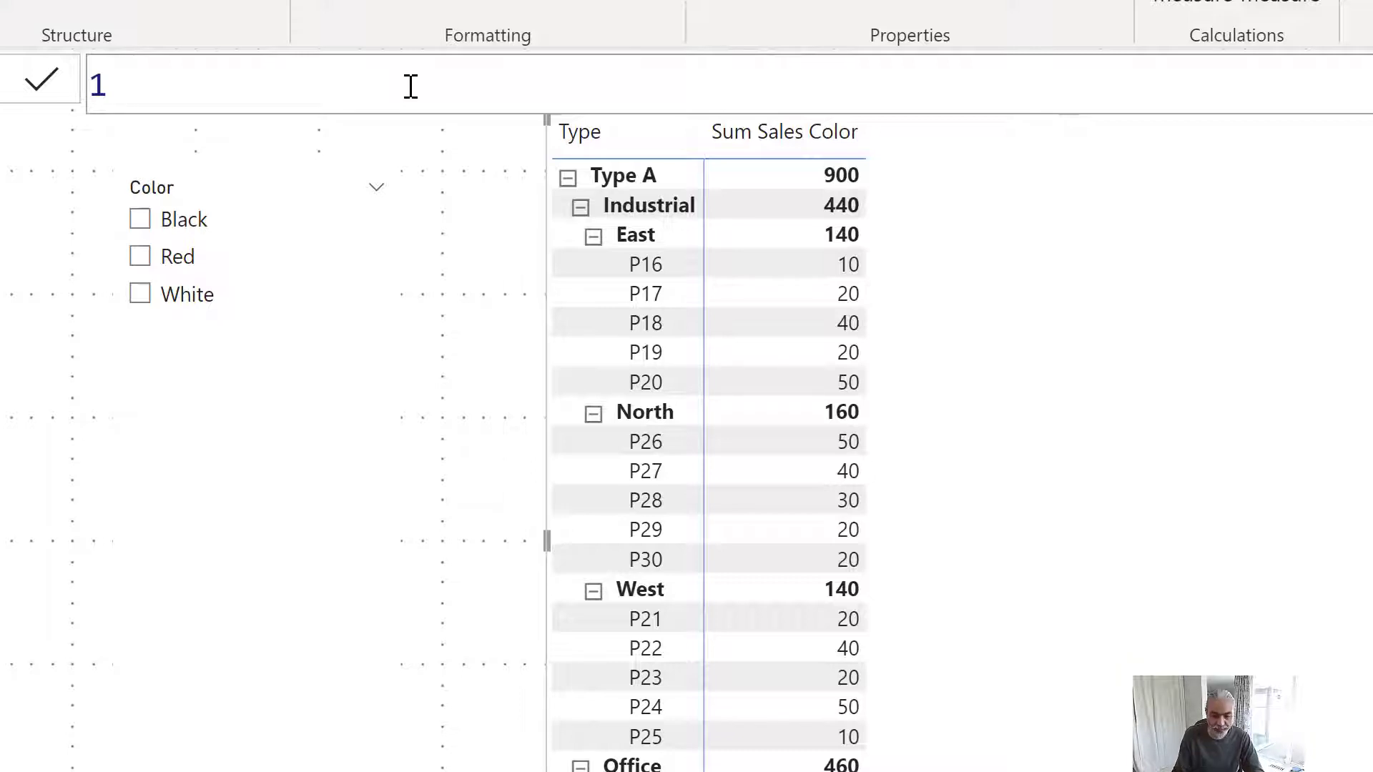
type("Region SAles")
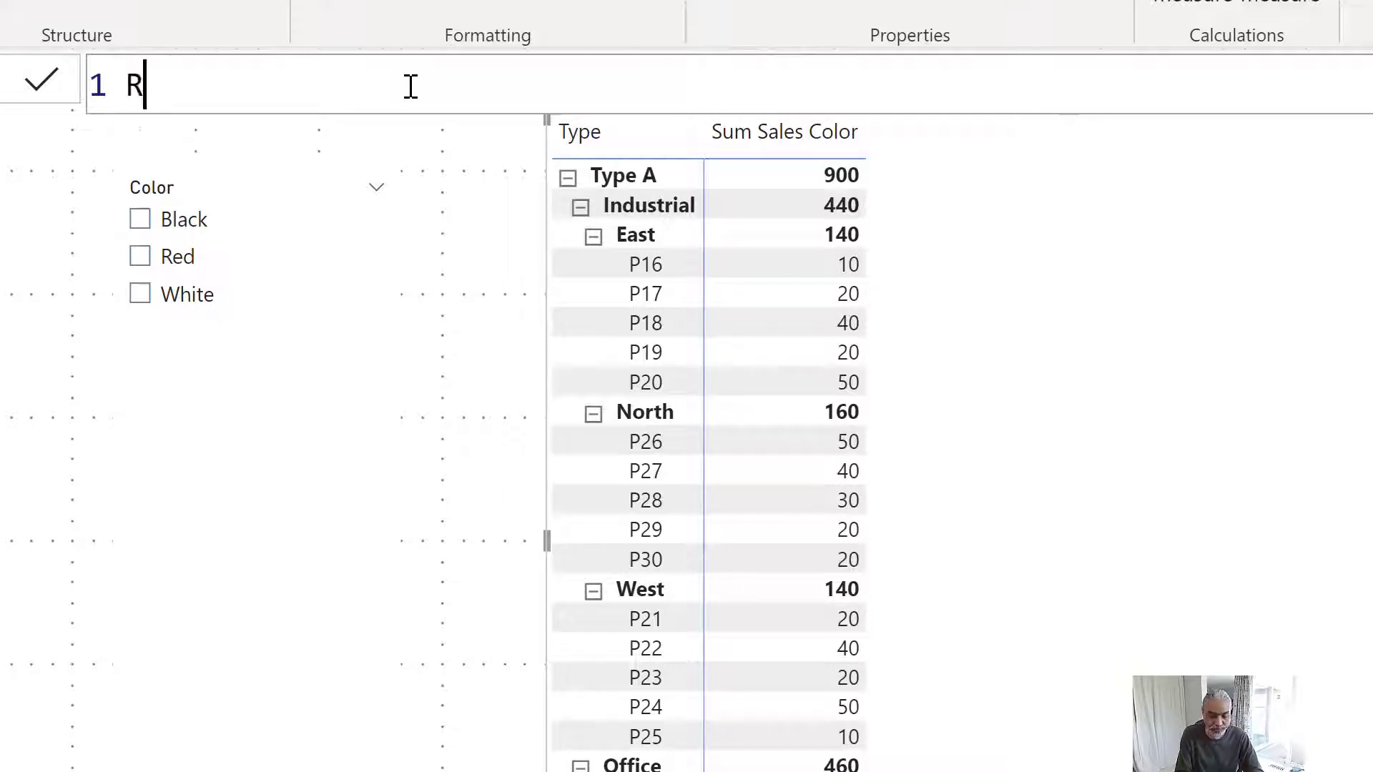
key("BackSpace")
key("BackSpace")
key("BackSpace")
type("a")
key("BackSpace")
key("BackSpace")
type("ales =")
key("BackSpace")
type("- Remove")
key("BackSpace")
key("BackSpace")
key("BackSpace")
key("BackSpace")
key("BackSpace")
type("F =")
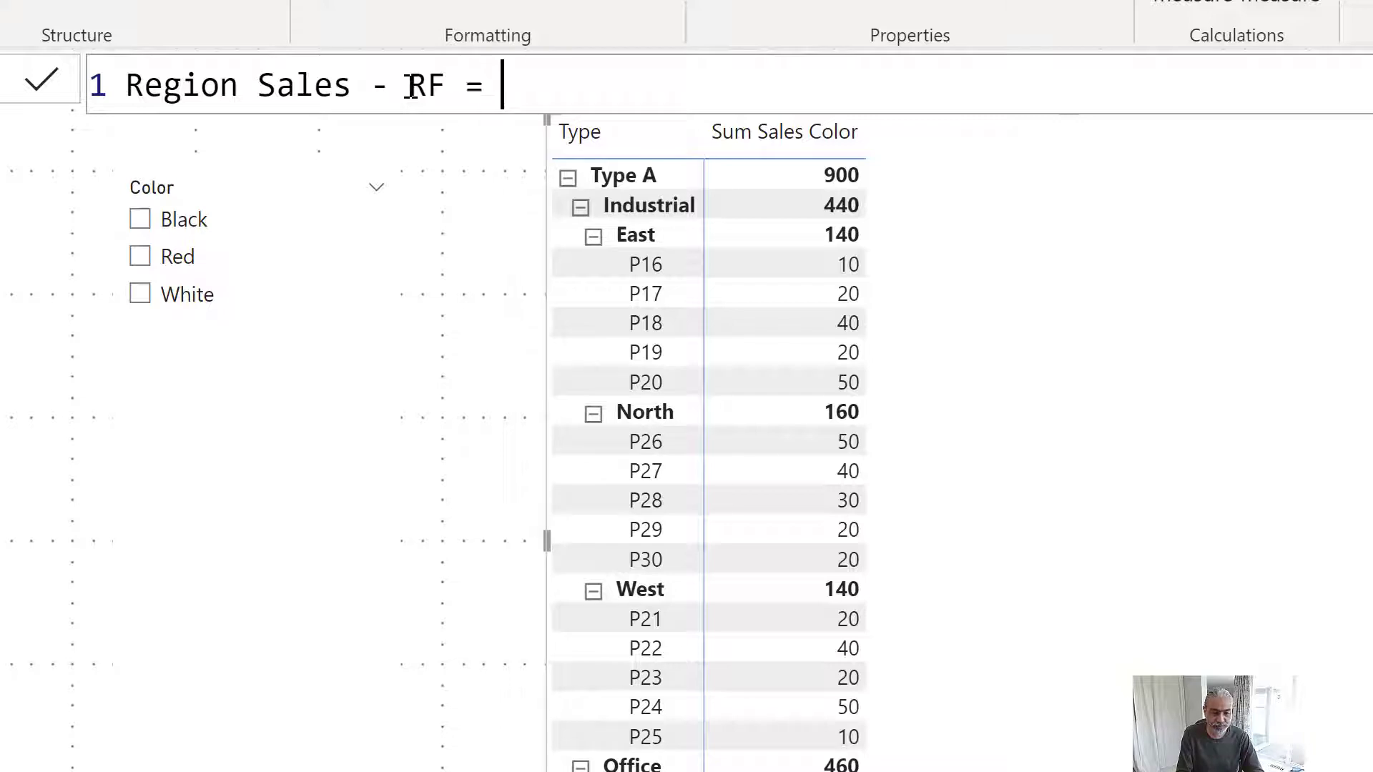
Start the Region Sales - RF formula with CALCULATE, using the [Sum Sales Color] measure as its expression
key("shift+Return")
type("CALCULATE")
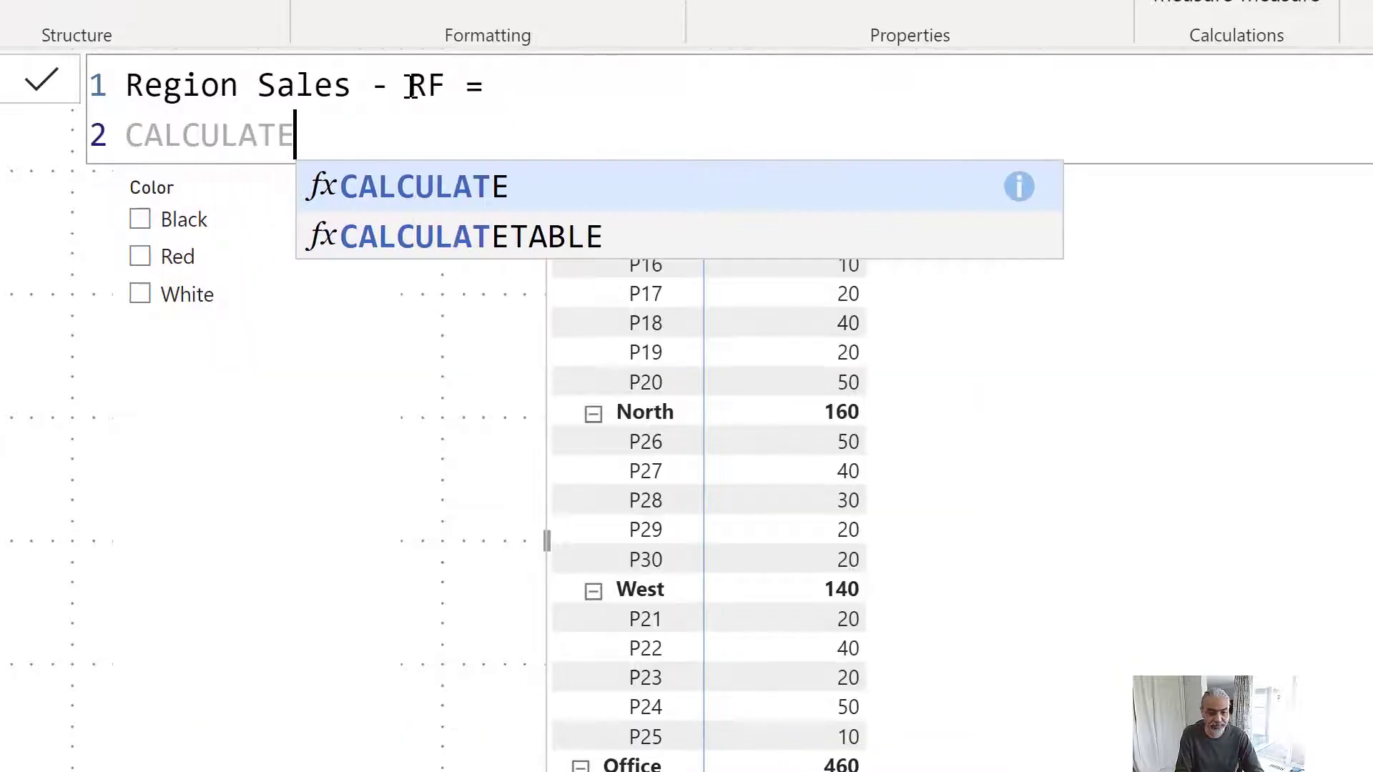
type(" (")
key("shift+Return")
type("[Sum T")
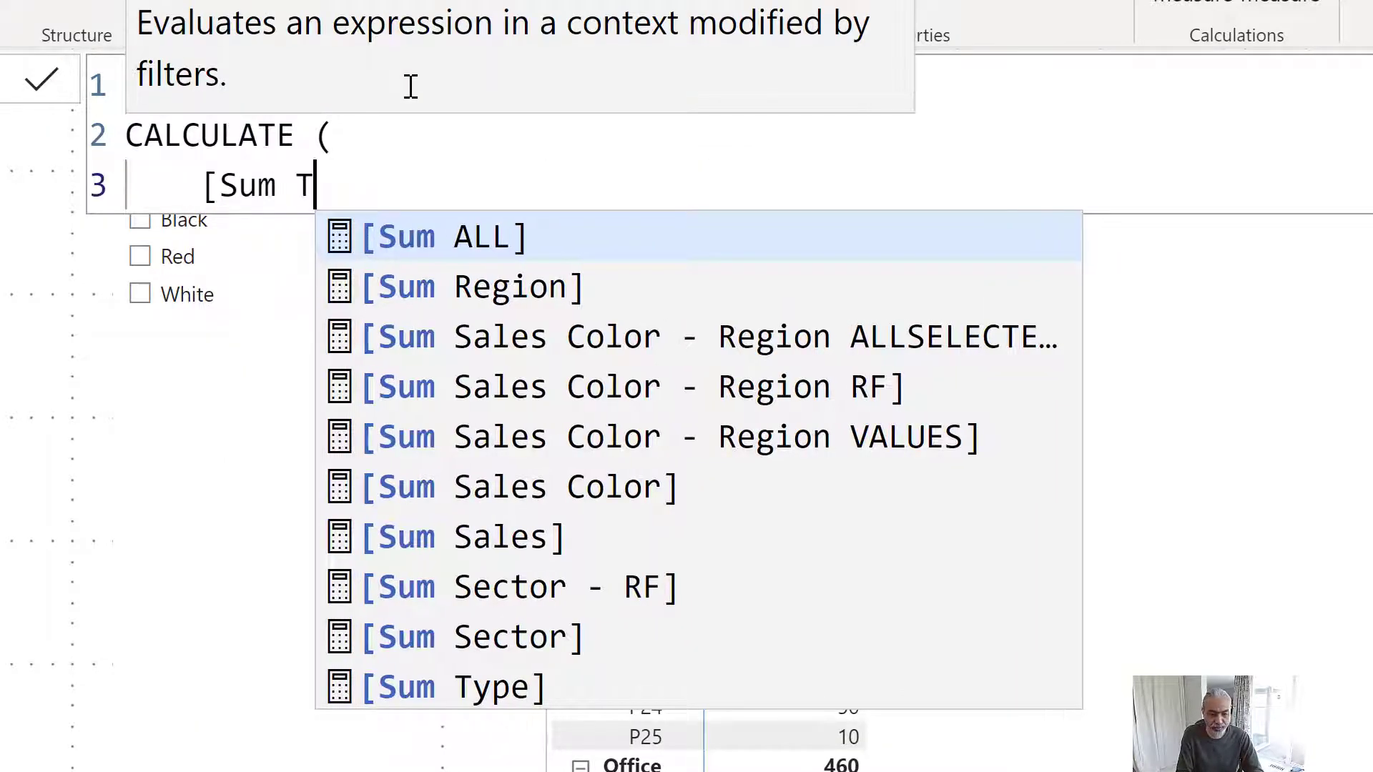
type("ota")
key("BackSpace")
key("BackSpace")
key("BackSpace")
key("BackSpace")
type("Co")
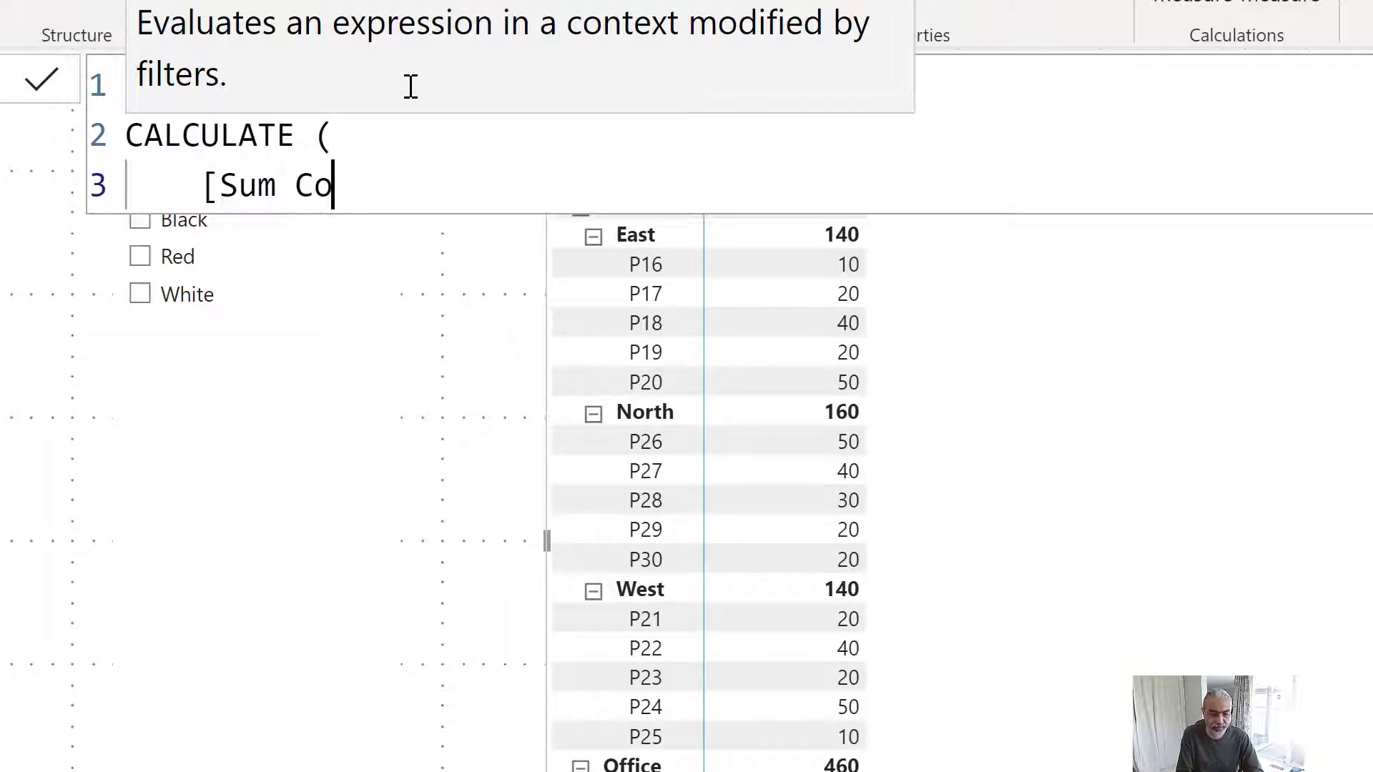
key("BackSpace")
key("BackSpace")
type("Sal")
key("Up")
key("Tab")
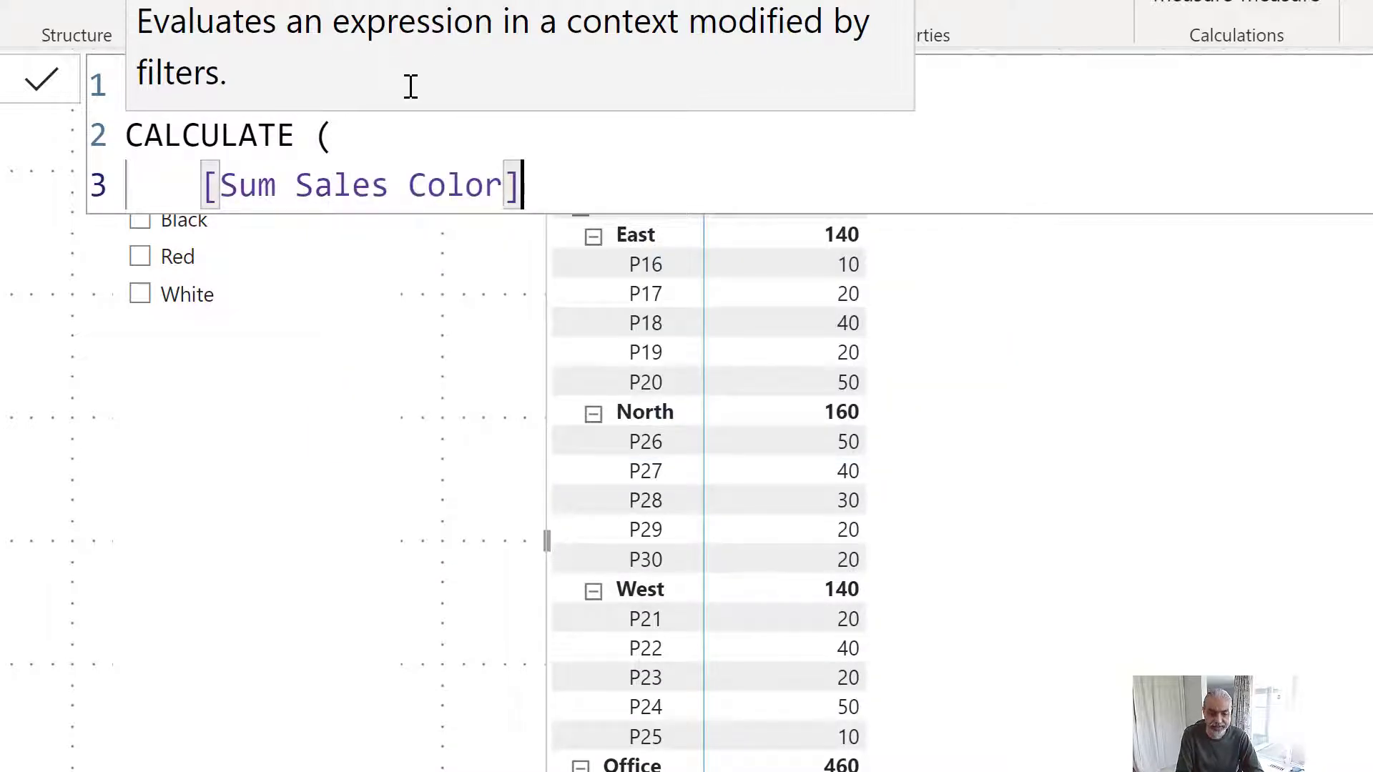
Add REMOVEFILTERS on 'Product Color'[Product] as the filter argument, close the formula, and commit the measure
type(",")
key("Return")
type("REMOVEFILTERS (")
key("BackSpace")
type("( '")
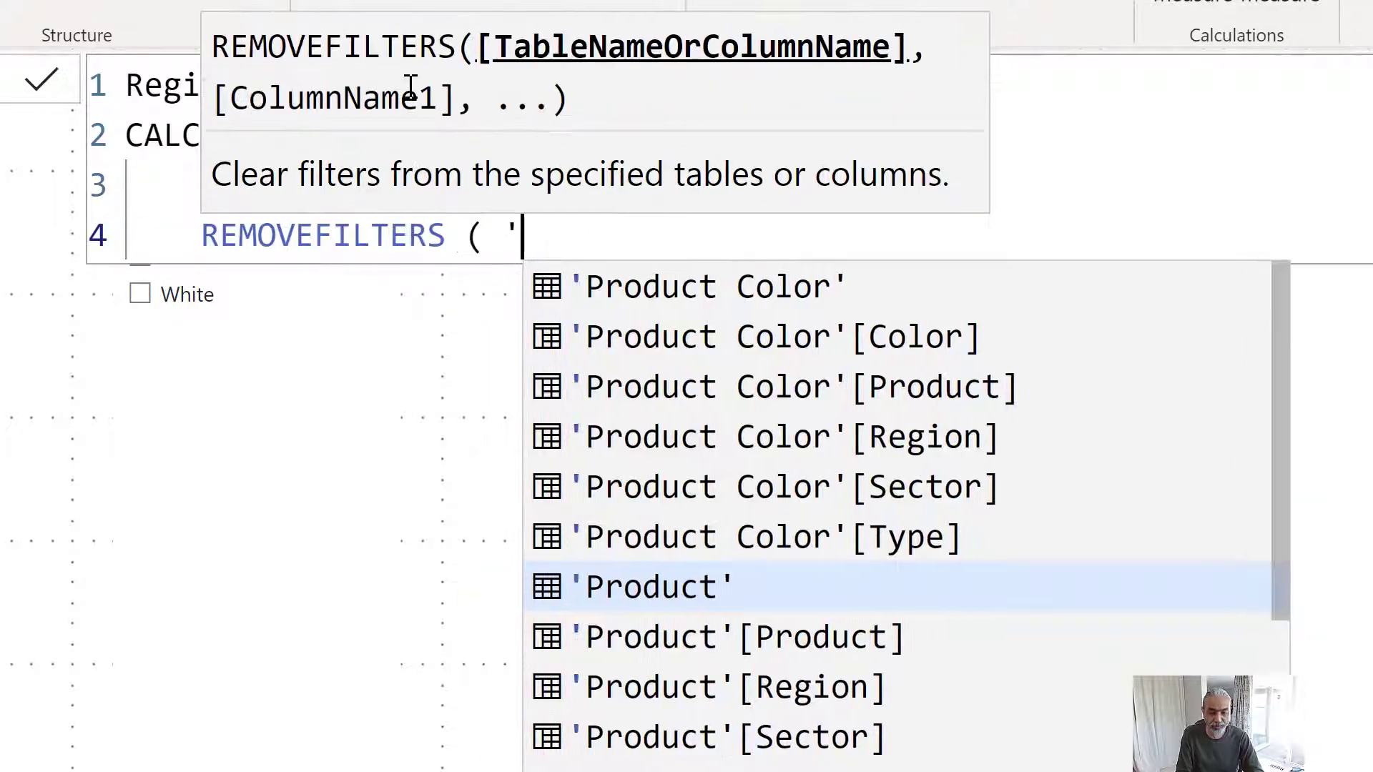
key("Up")
key("Up")
key("Up")
key("Up")
key("Down")
key("Up")
key("Tab")
type(")")
key("Return")
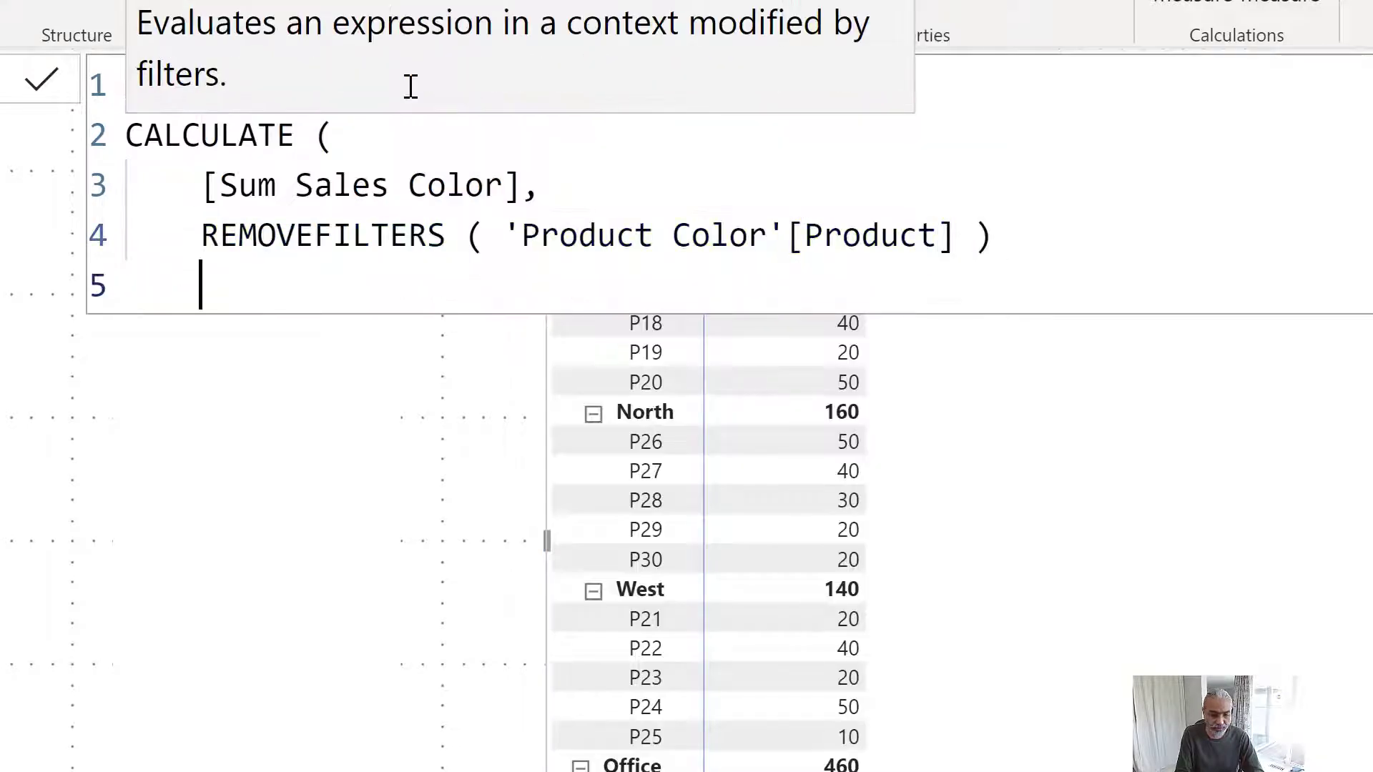
type(")")
left_click(32, 85)
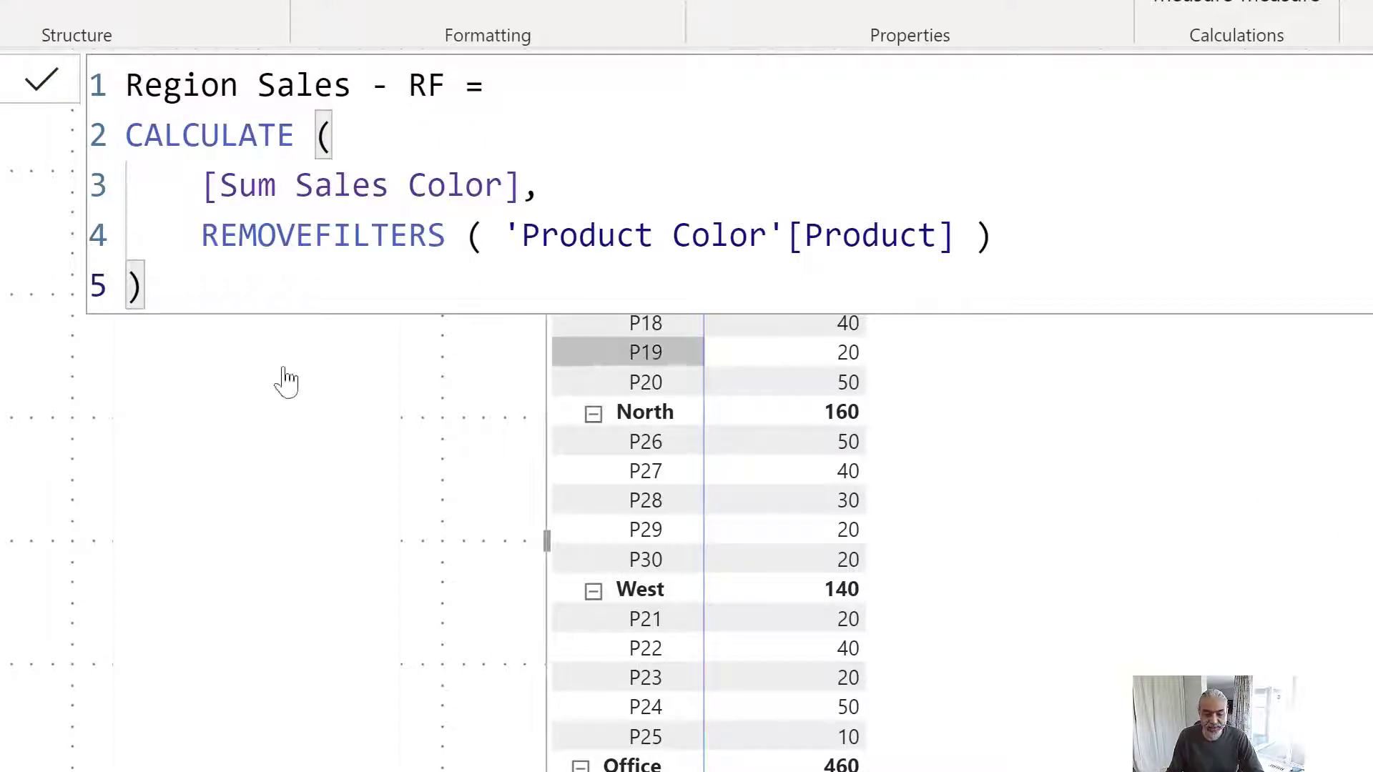
Add the Region Sales - RF measure to the matrix as a second value column beside Sum Sales Color
left_click(461, 474)
left_click(570, 272)
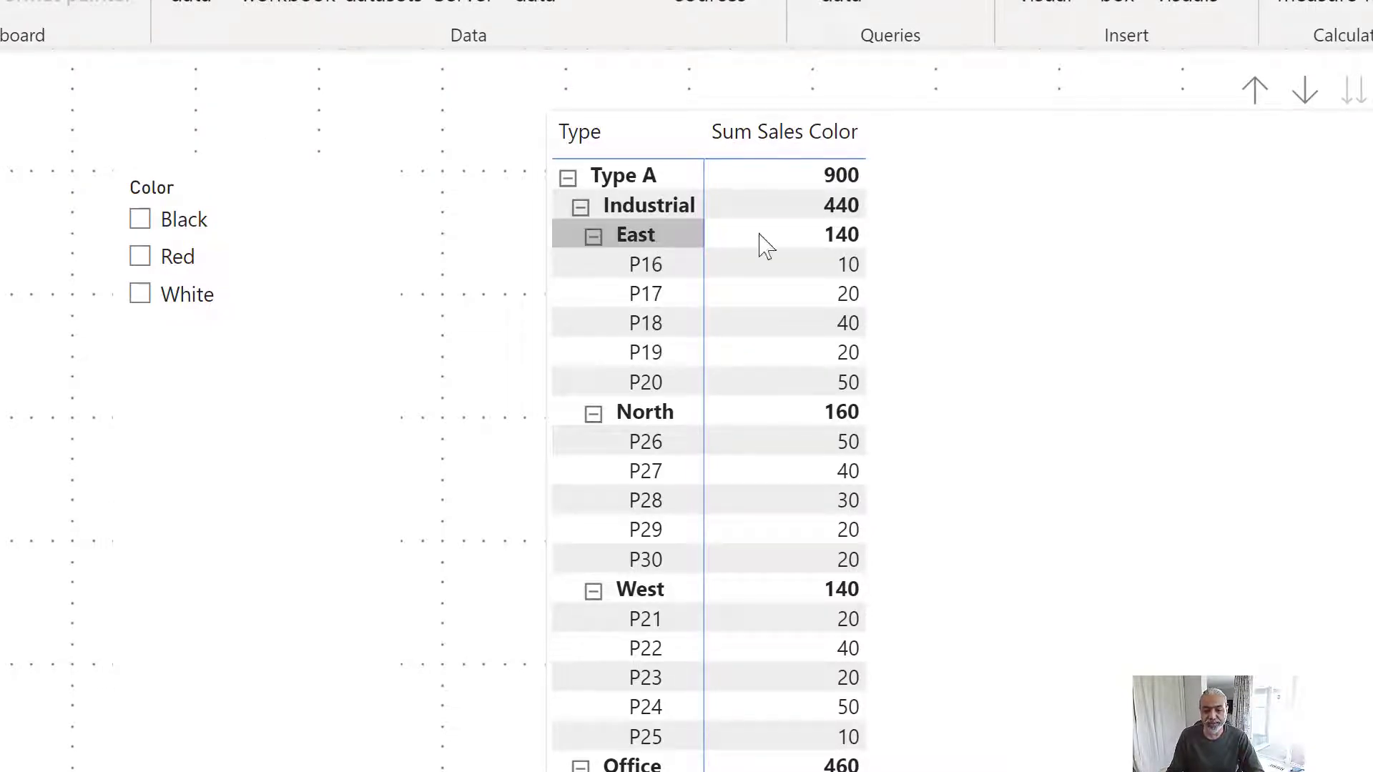
left_click_drag(1369, 390, 1228, 376)
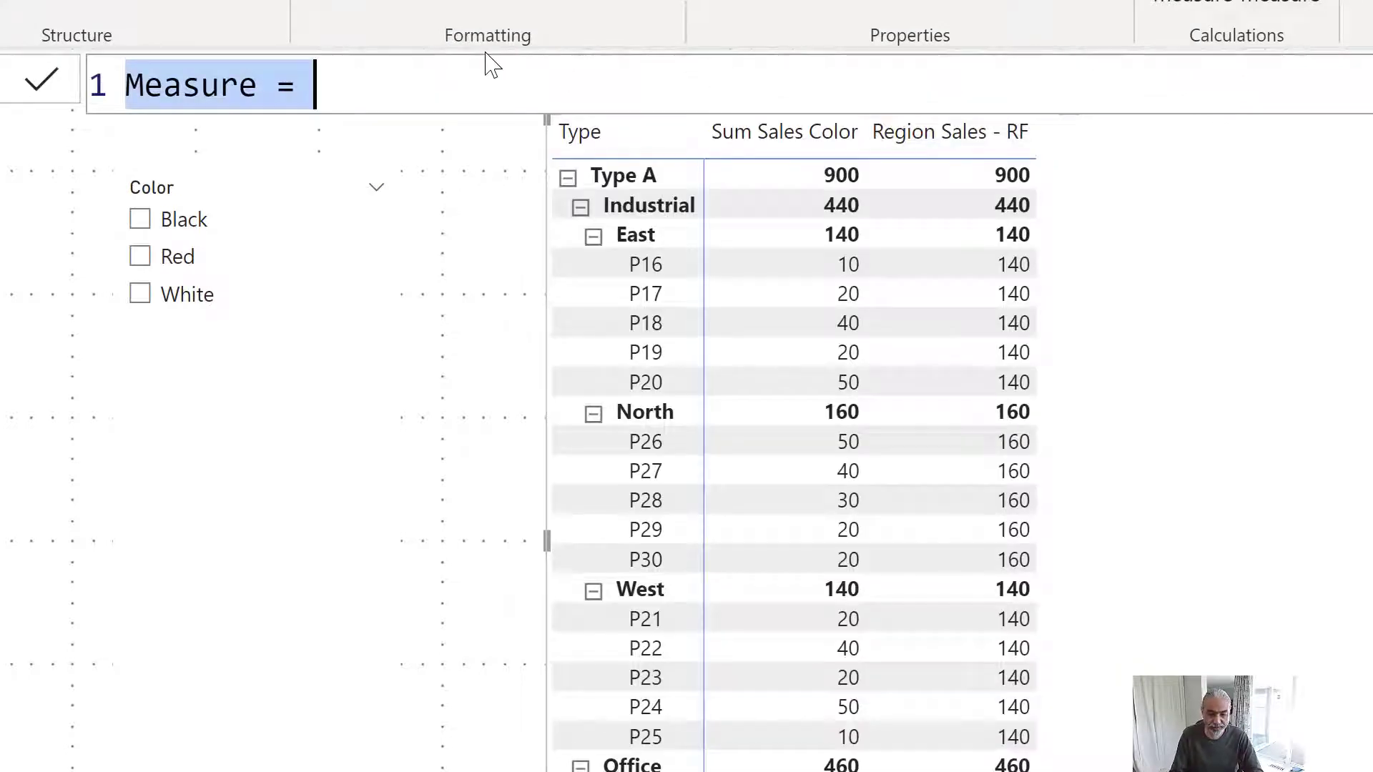
Name the new measure Region Sales - ALLSELECTED and begin its definition on a second line
type("Region Sales -")
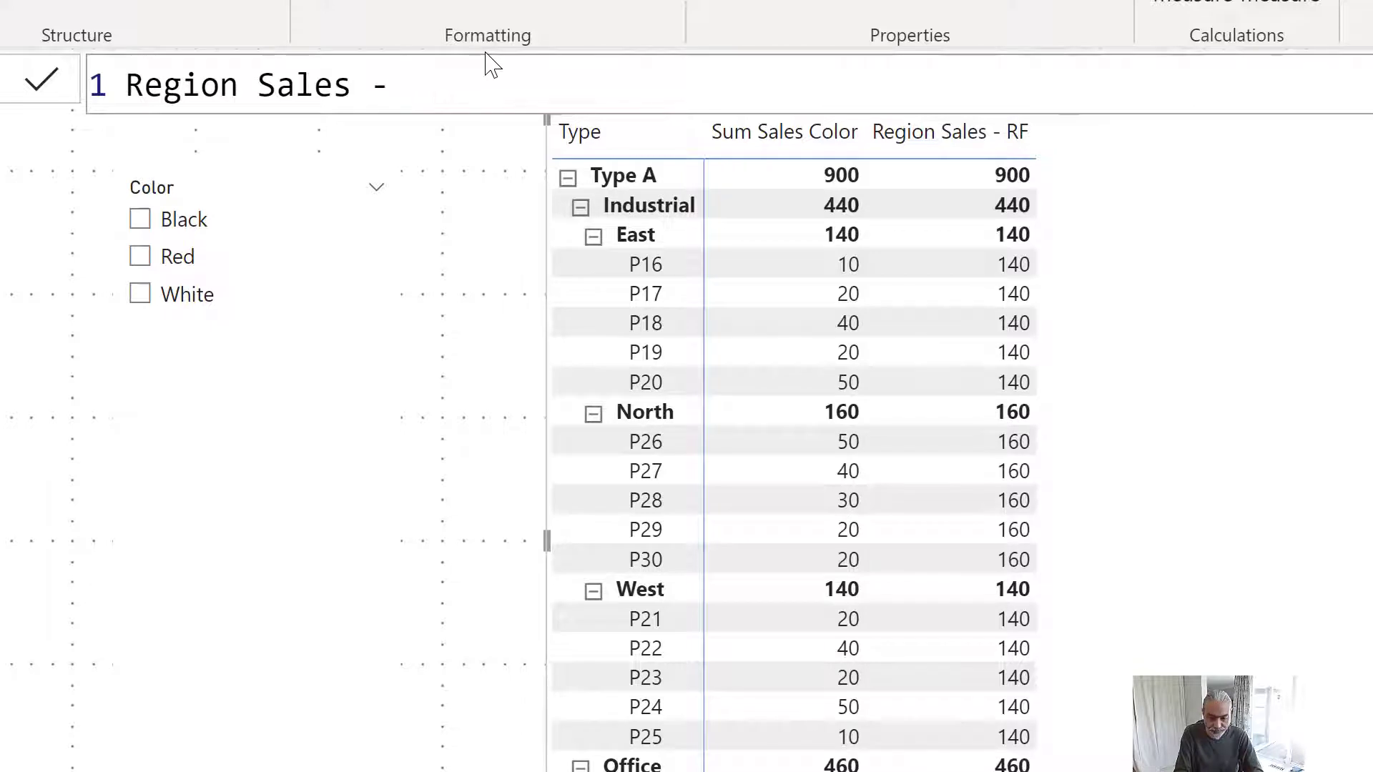
type(" ALL")
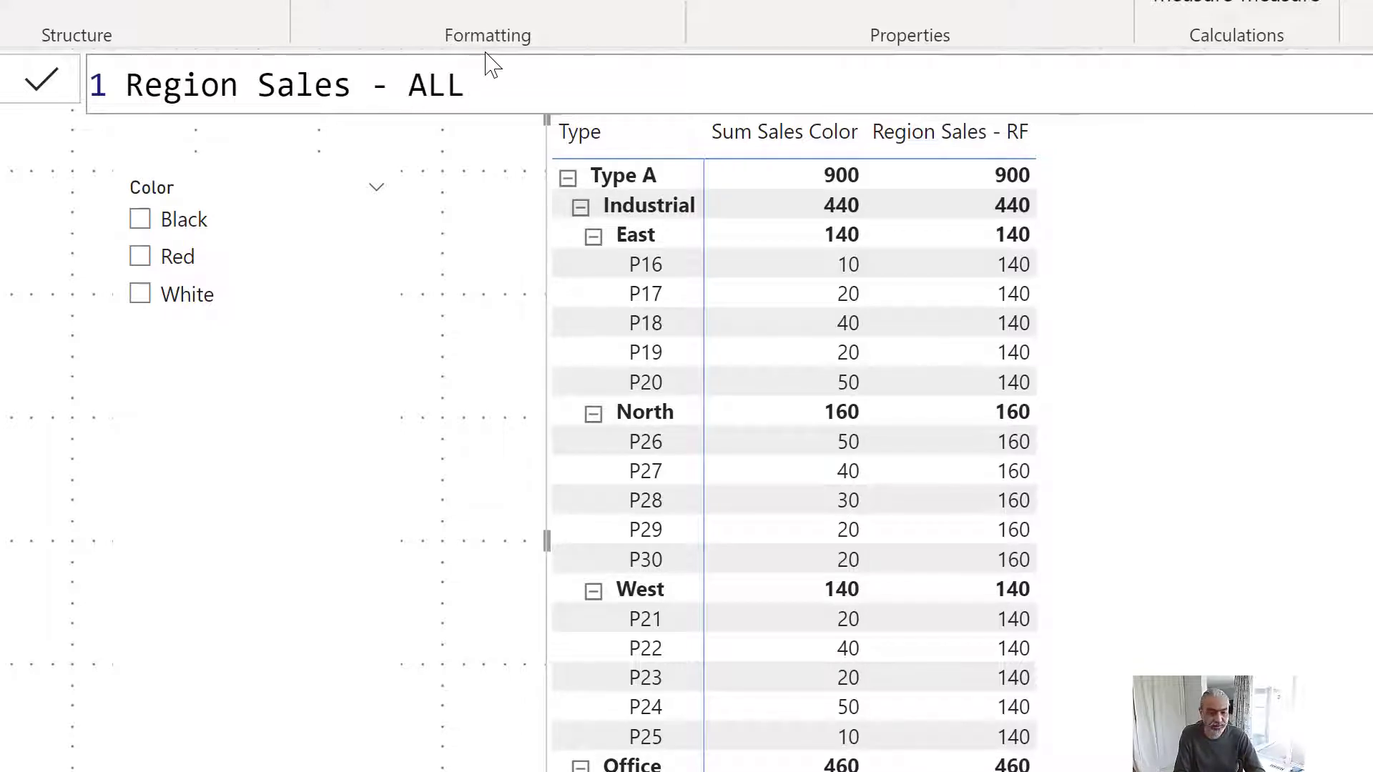
type("LLSEL")
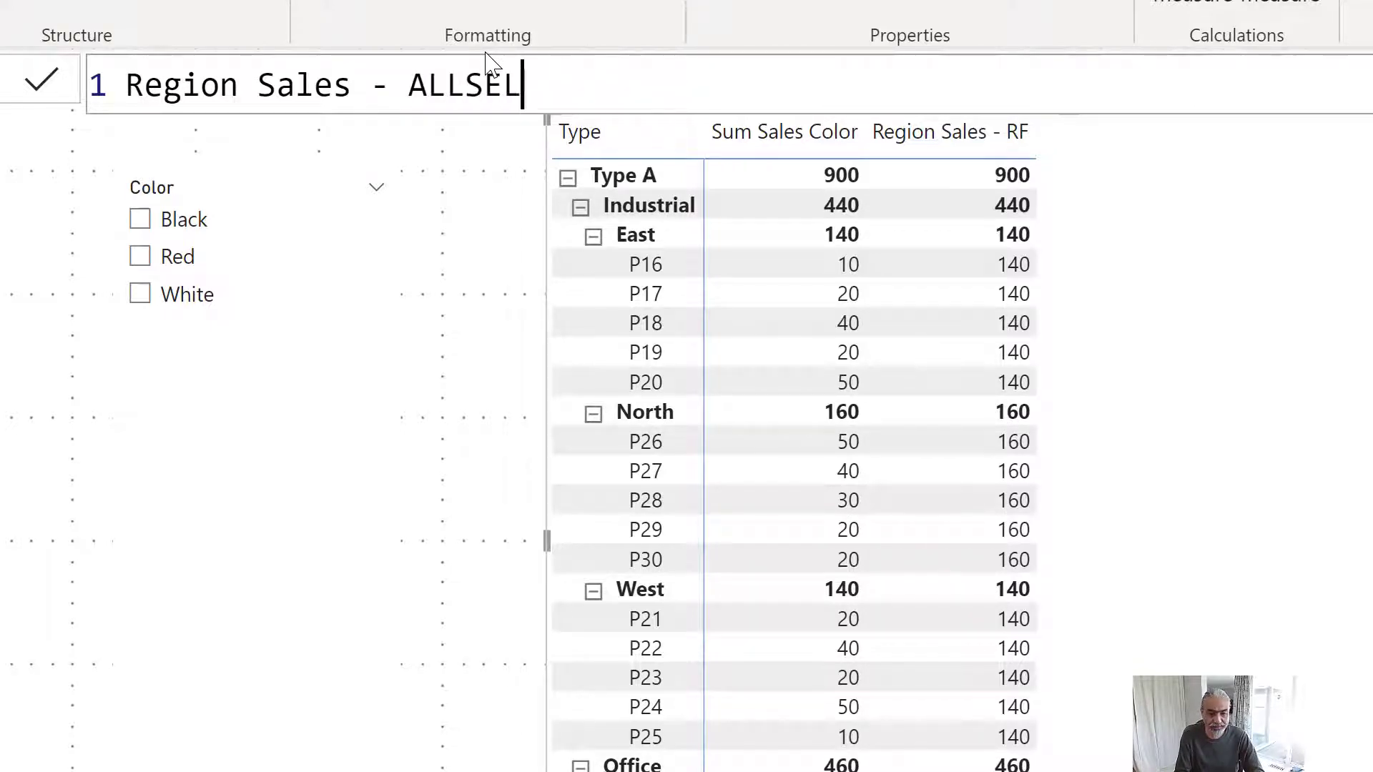
type("ECTED =")
key("shift+Return")
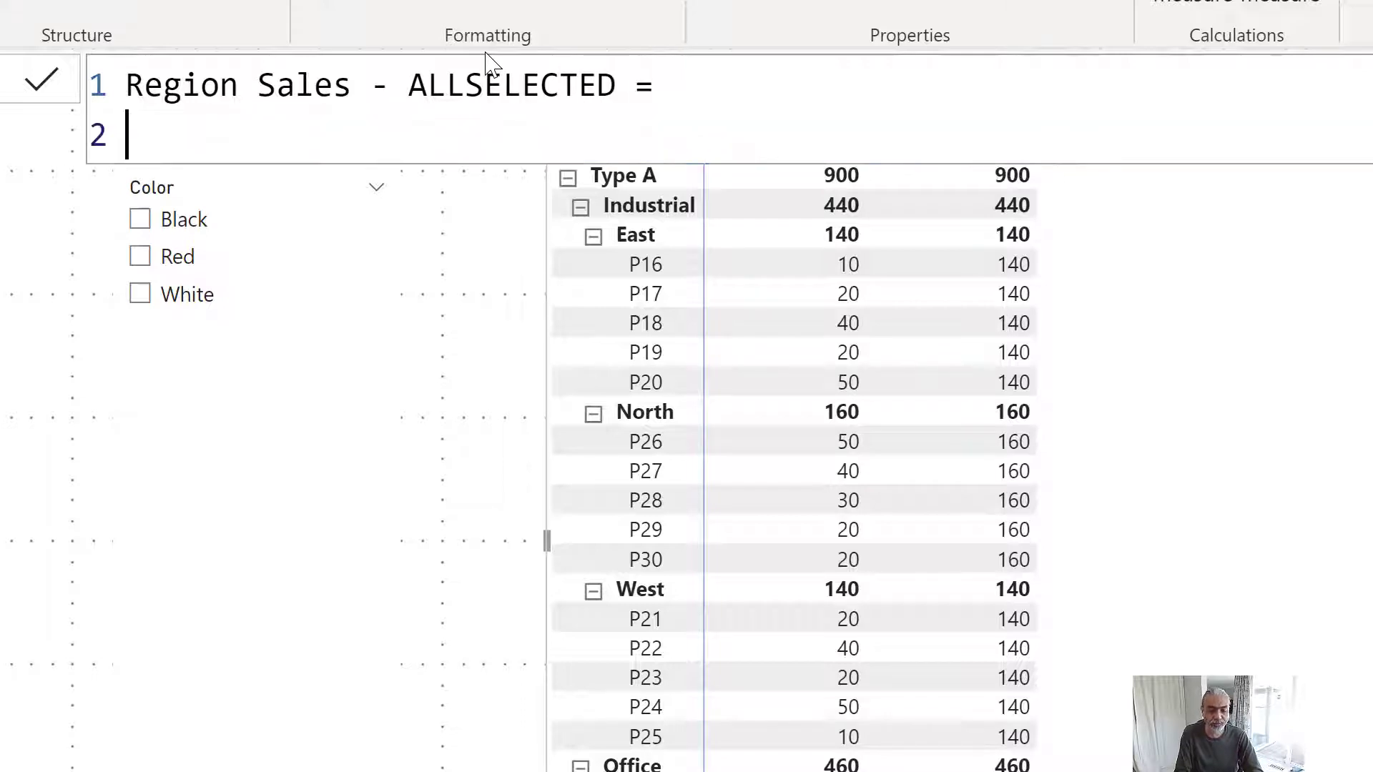
Start the Region Sales - ALLSELECTED formula with CALCULATE, using the [Sum Sales Color] measure as its expression
type("CALCULATE (")
key("shift+Return")
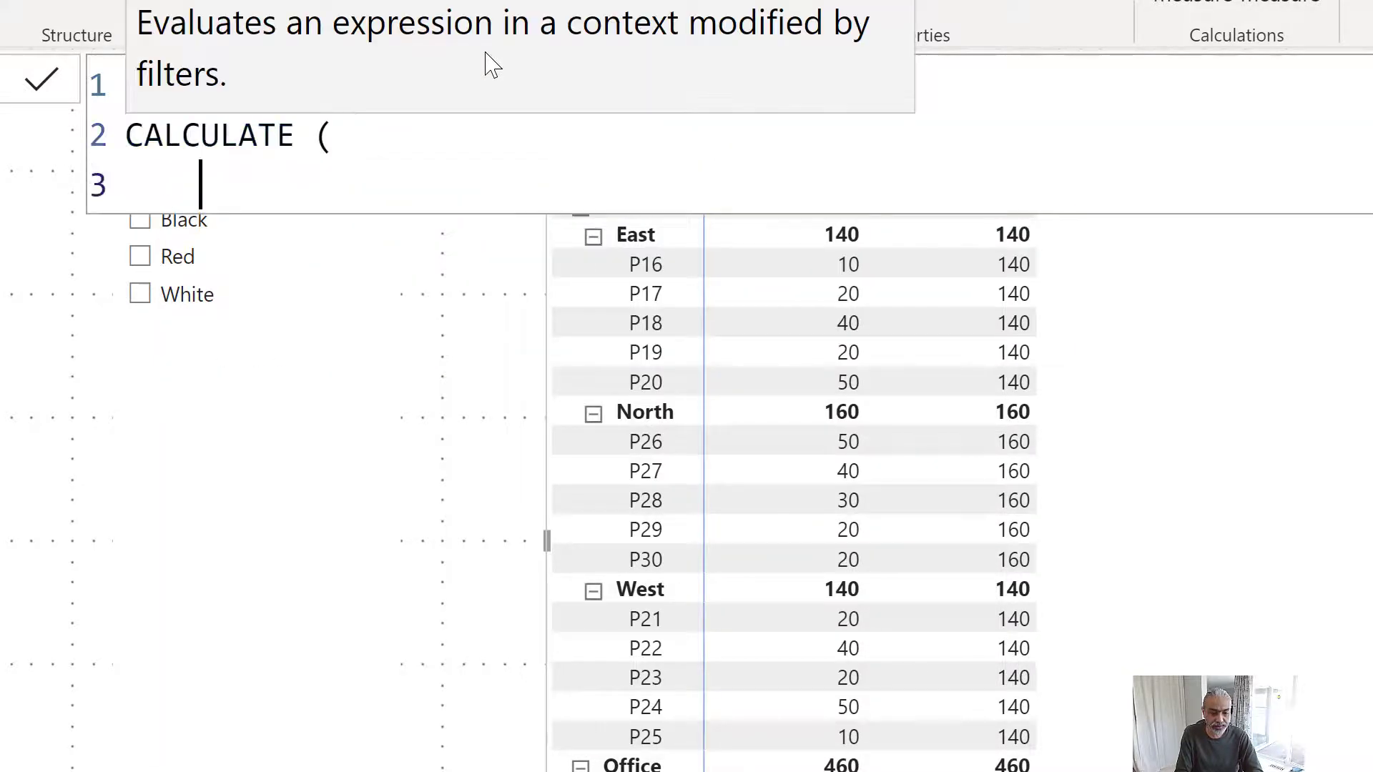
type("[Sum Sales")
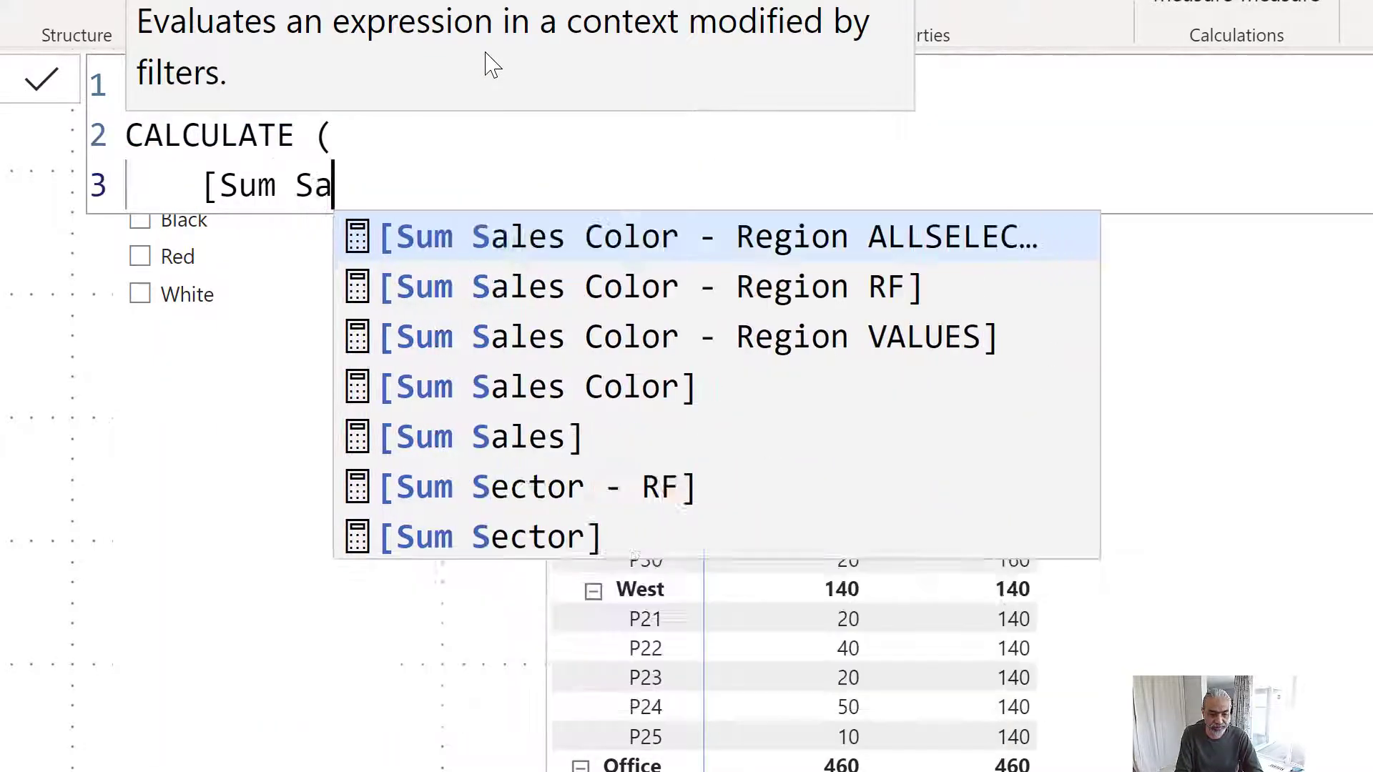
key("Down")
key("Down")
key("Down")
key("Down")
key("Up")
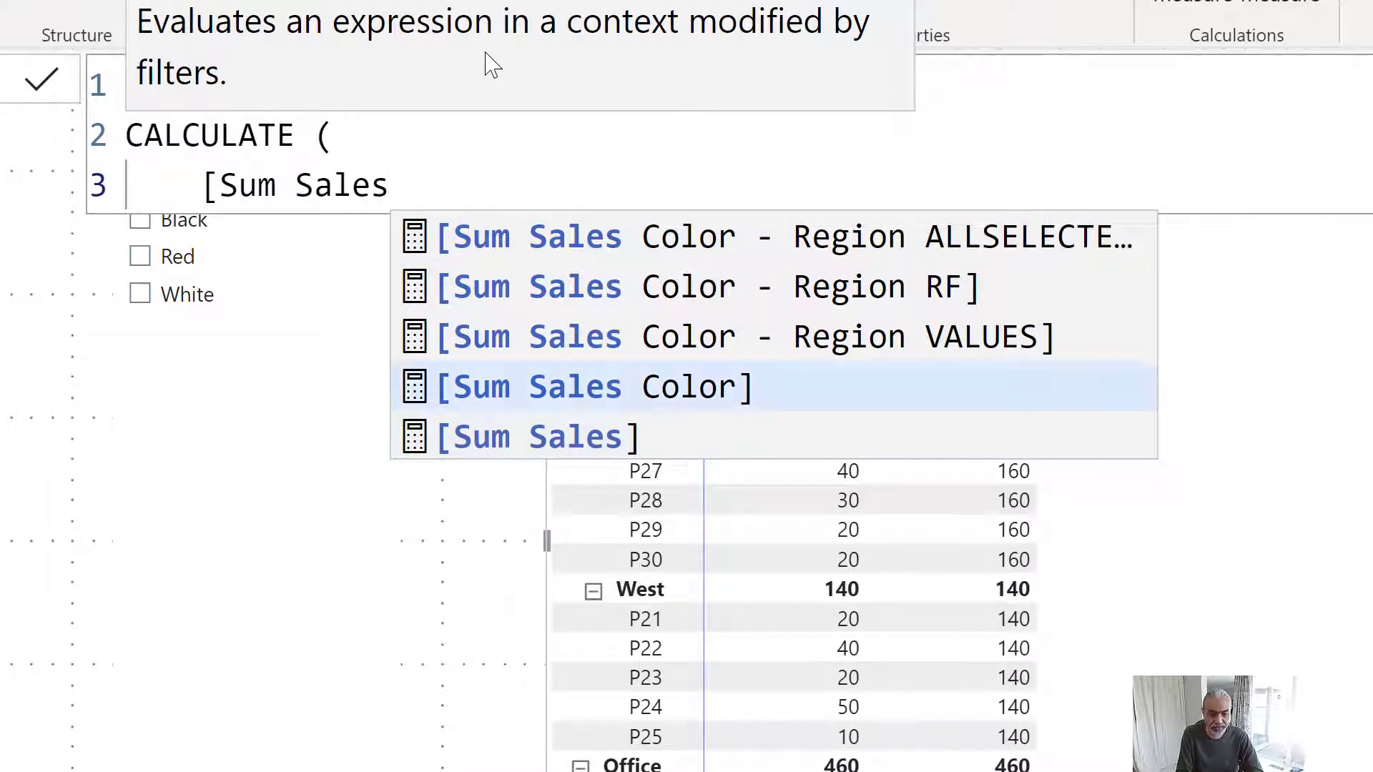
key("Tab")
type(",")
key("shift+Return")
Add ALLSELECTED on 'Product Color'[Product] as the filter argument and close the CALCULATE formula
type("AL")
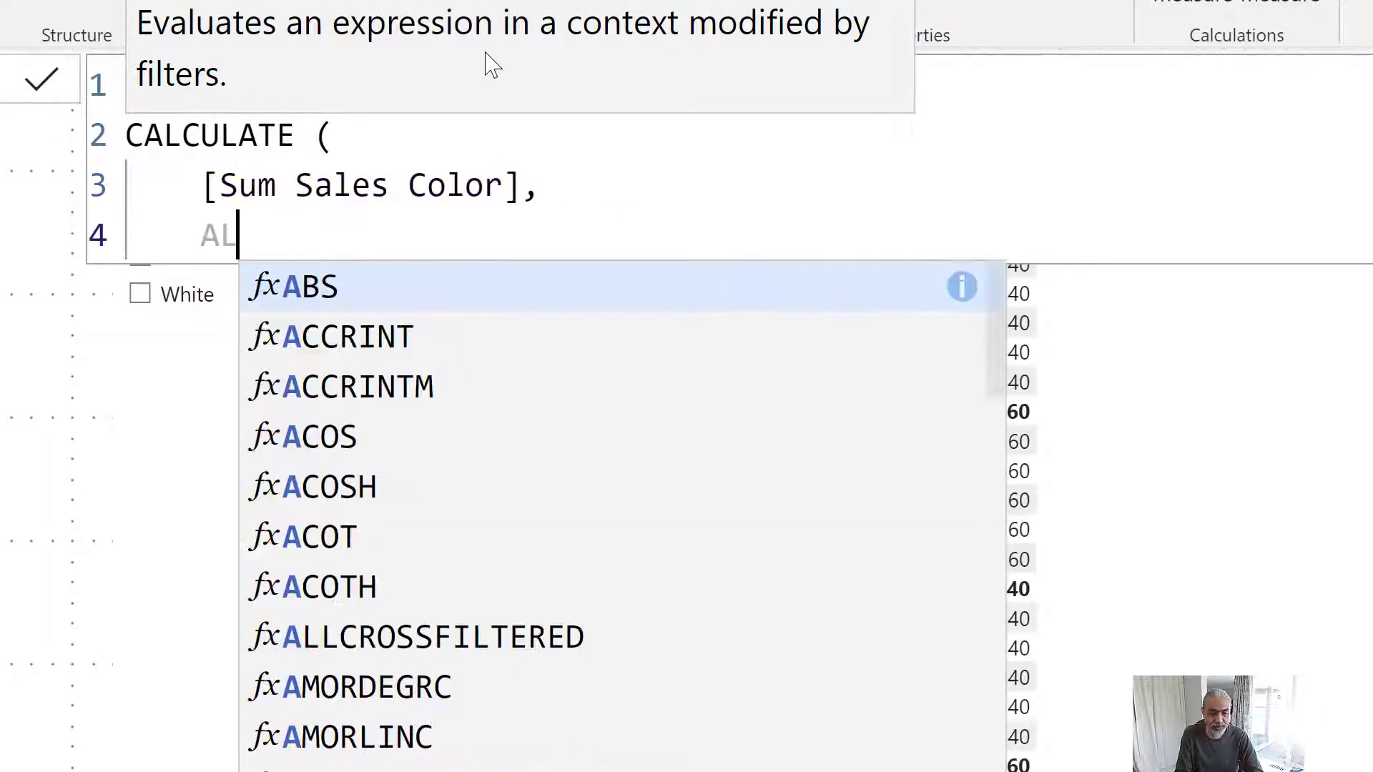
type("LSELECTED ( '")
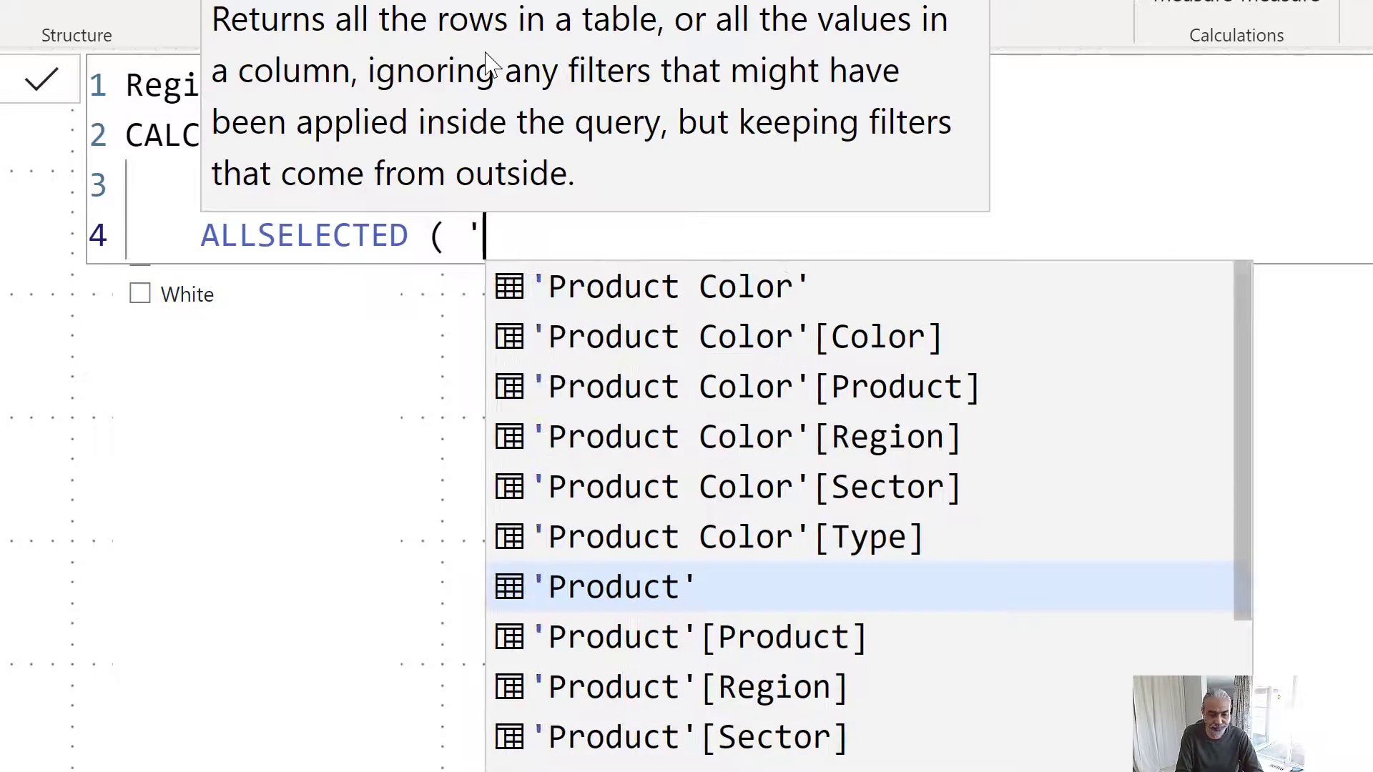
key("Up")
key("Up")
key("Up")
key("Up")
key("Tab")
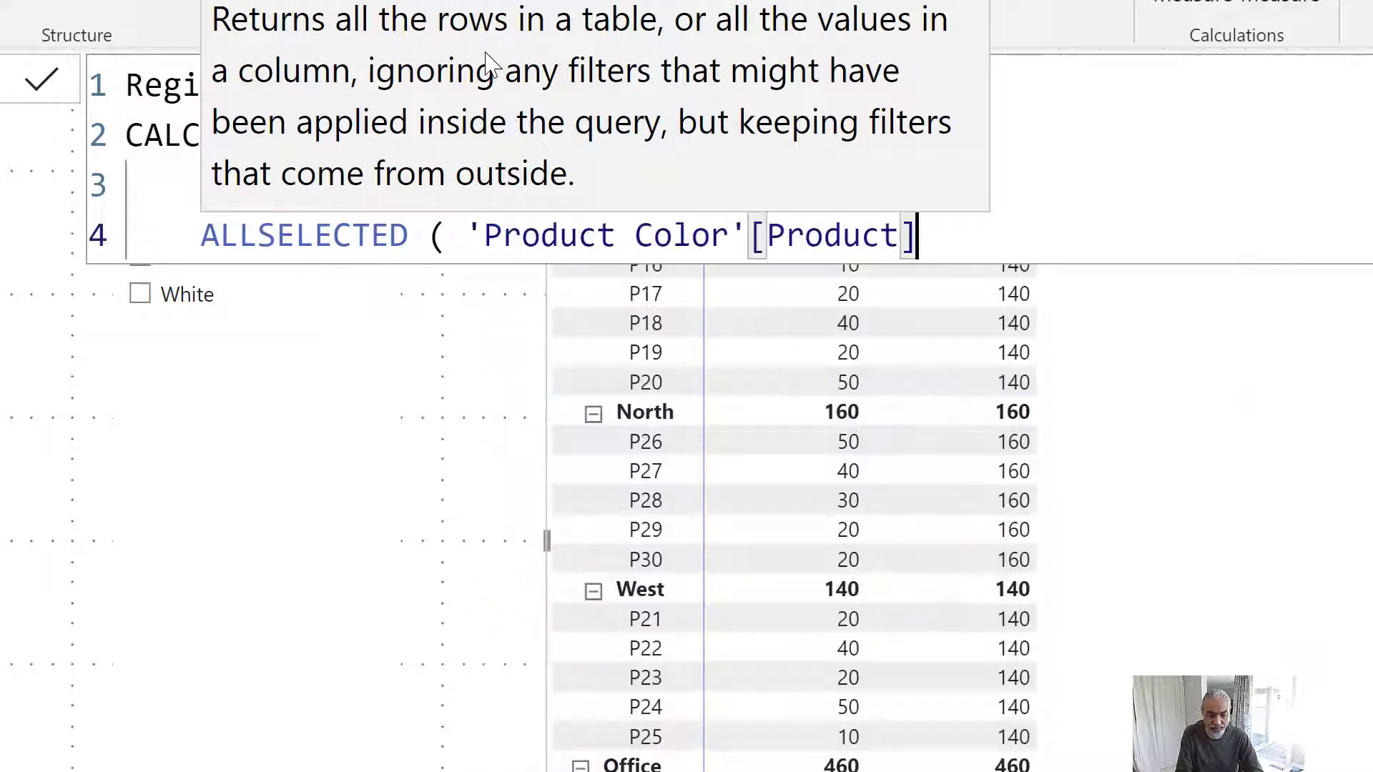
type(")")
key("shift+Return")
type(")")
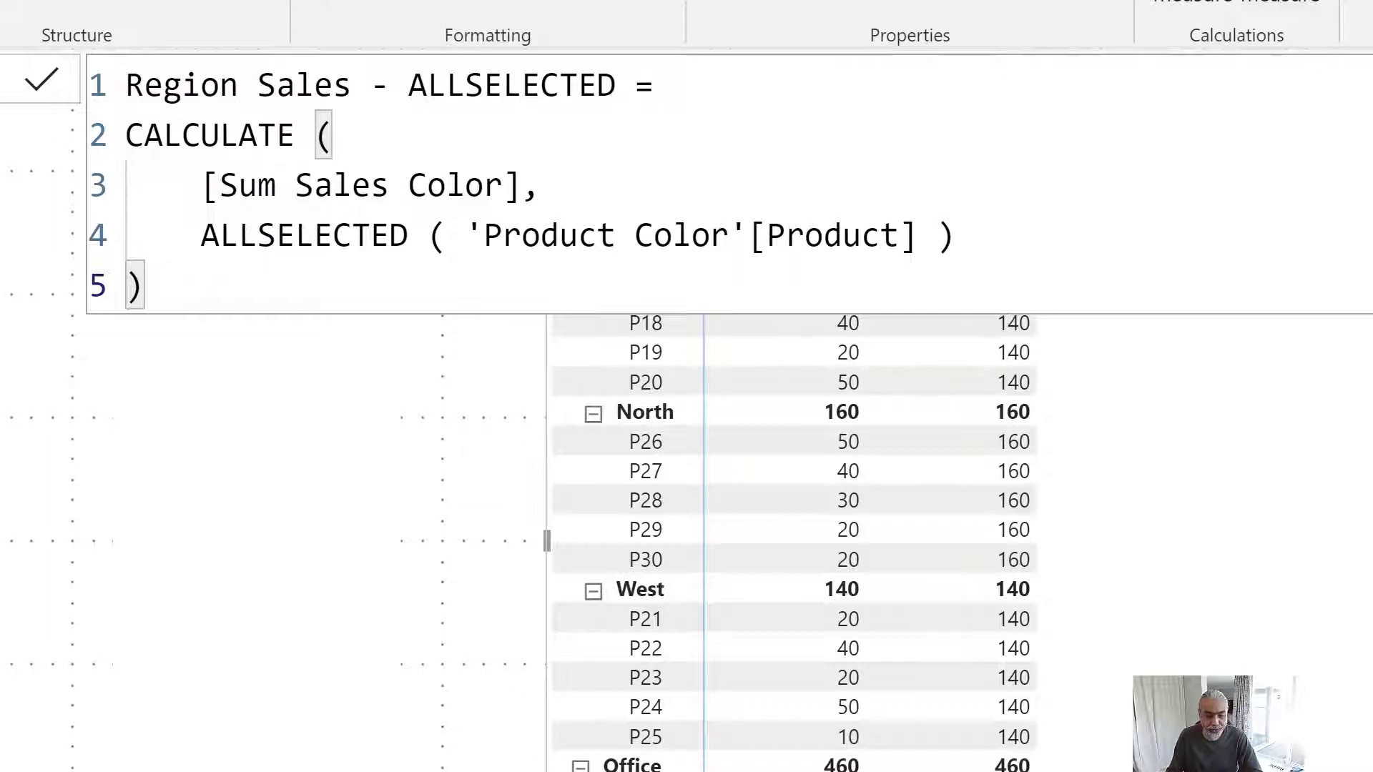
Add the Region Sales - ALLSELECTED measure to the matrix as a third value column and narrow that column
left_click_drag(1370, 444, 1137, 480)
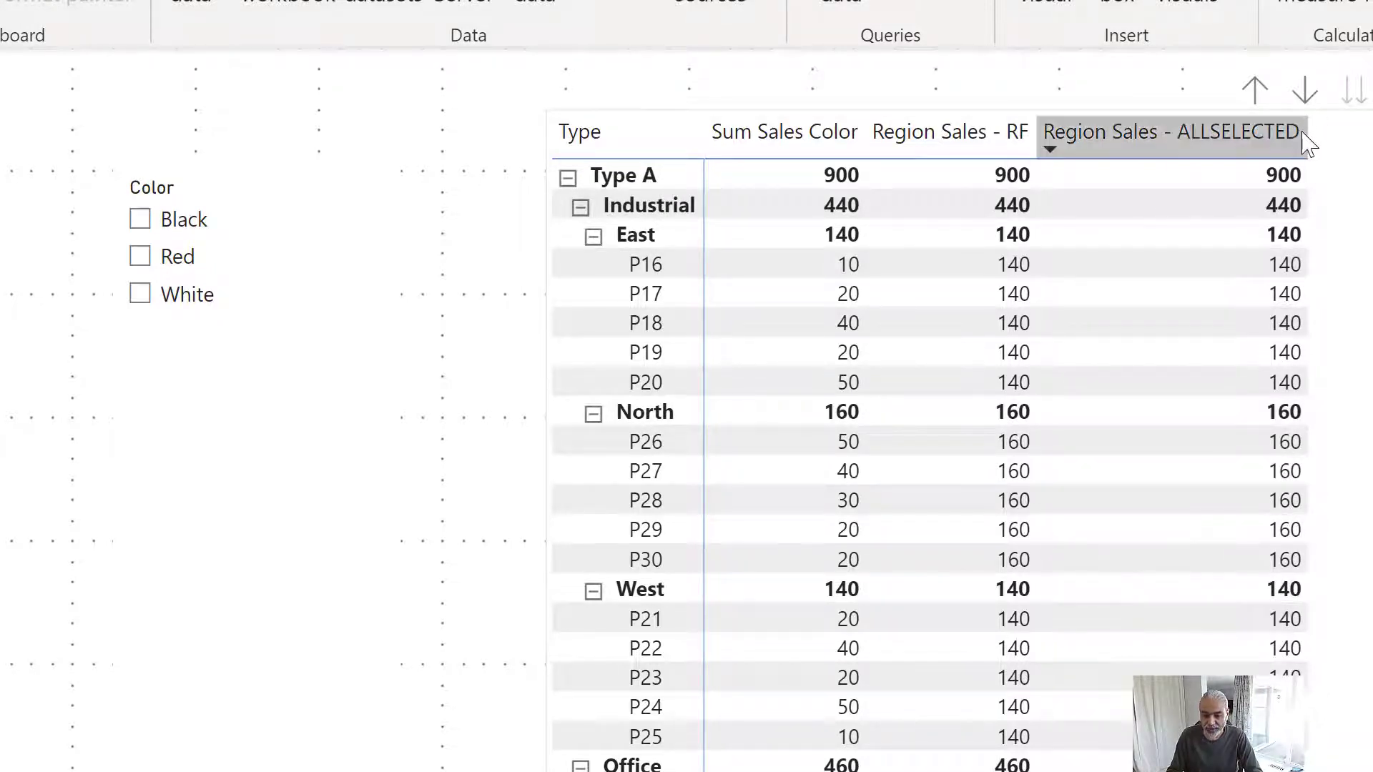
left_click_drag(1305, 132, 1226, 132)
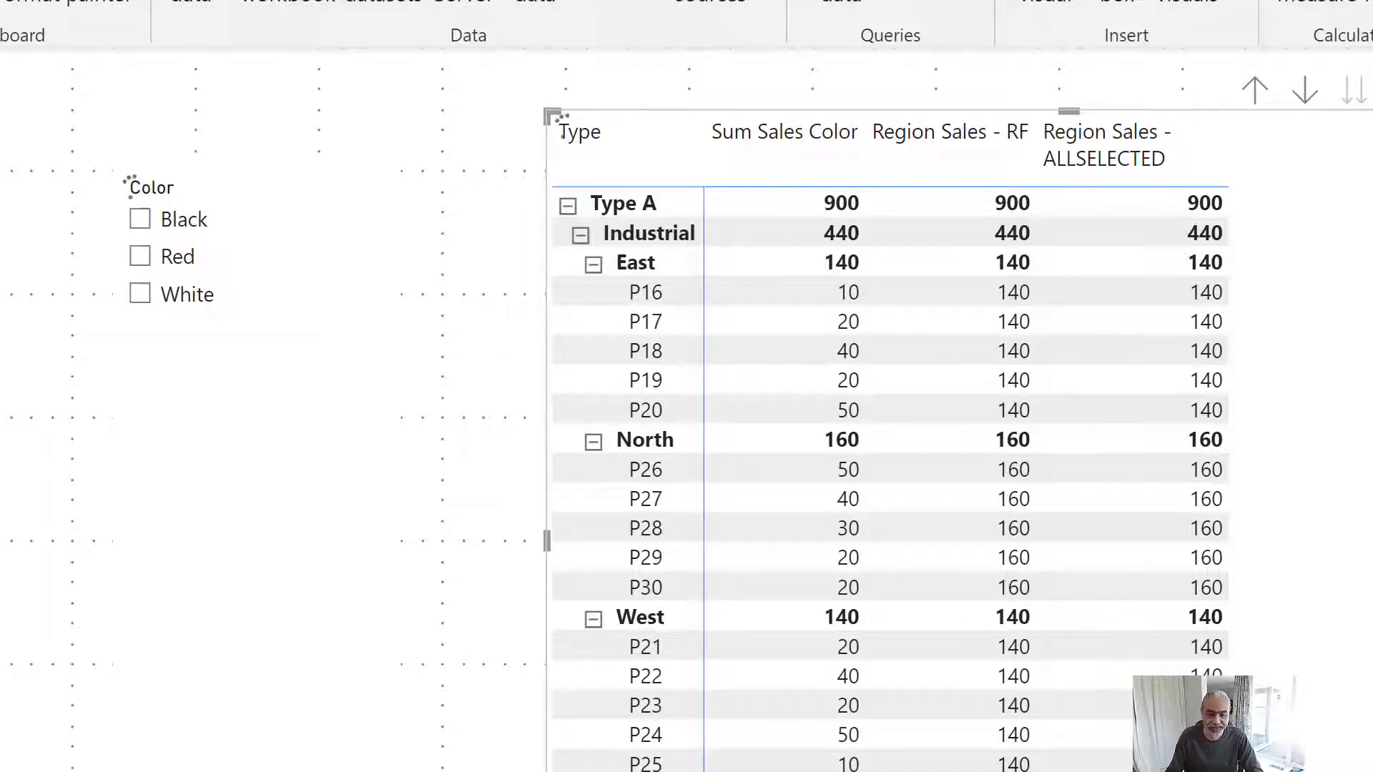
Create another measure named Region Sales - VALUES and begin its definition on a second line
left_click(447, 3)
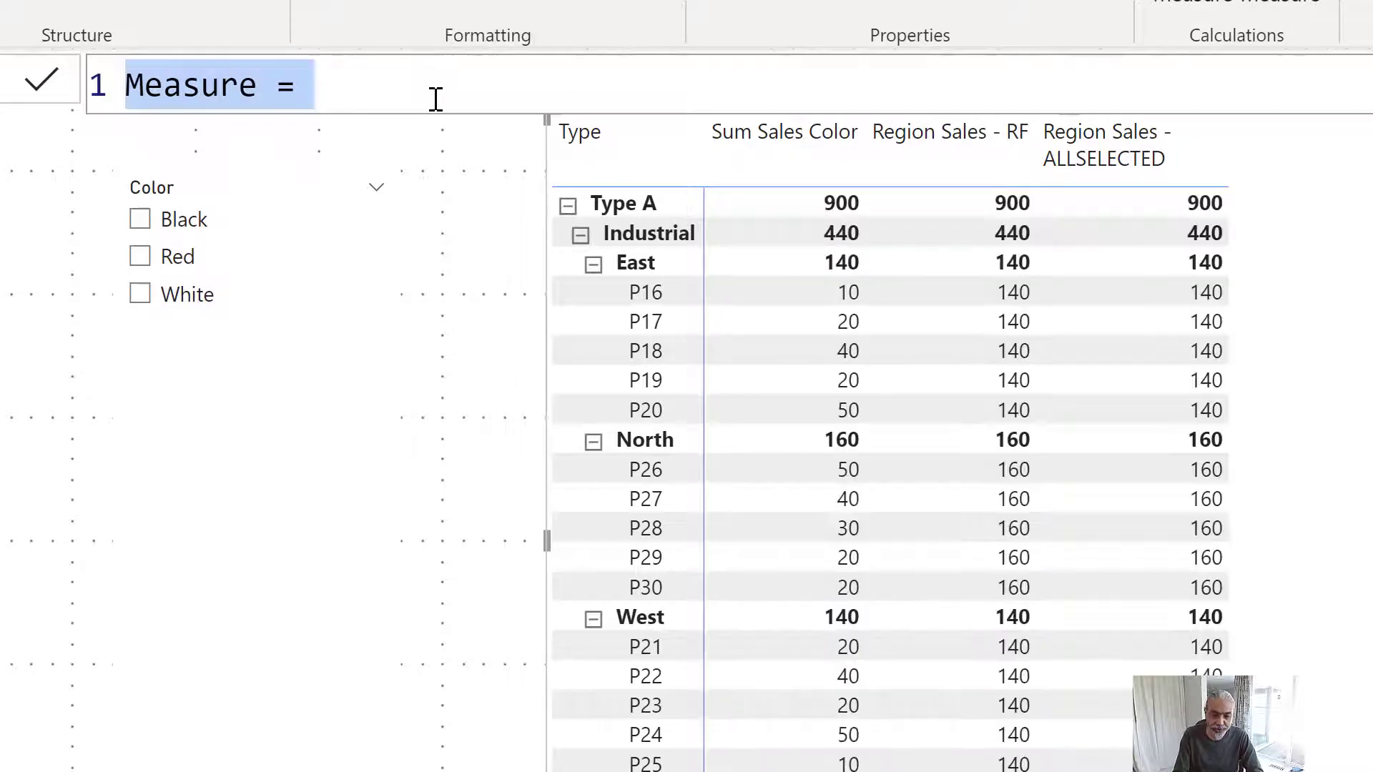
type("REgion")
key("BackSpace")
key("BackSpace")
key("BackSpace")
key("BackSpace")
key("BackSpace")
type("egion Sales ")
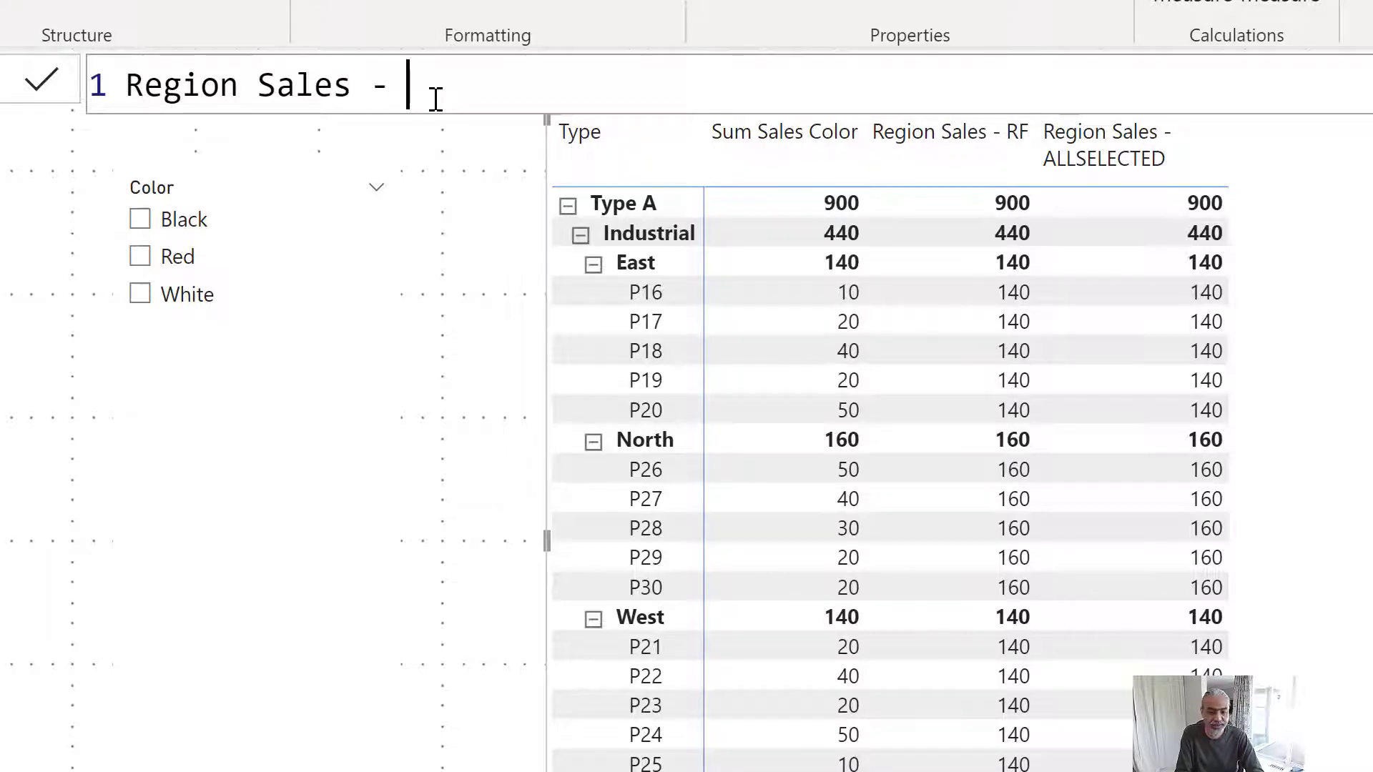
type("- VALUES")
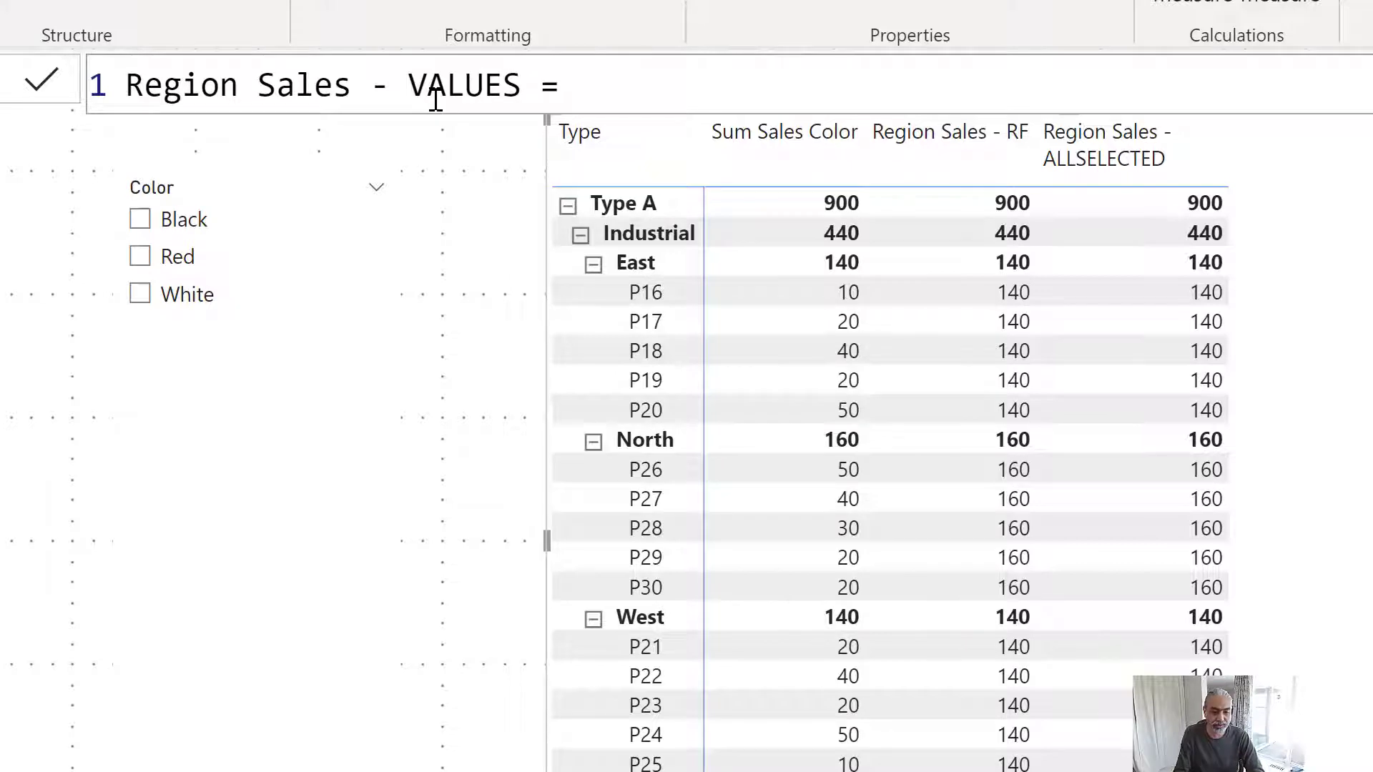
type(" =")
key("shift+Return")
Start the Region Sales - VALUES formula with CALCULATE, using the [Sum Sales Color] measure as its expression
type("CAC")
key("BackSpace")
type("LCULATE (")
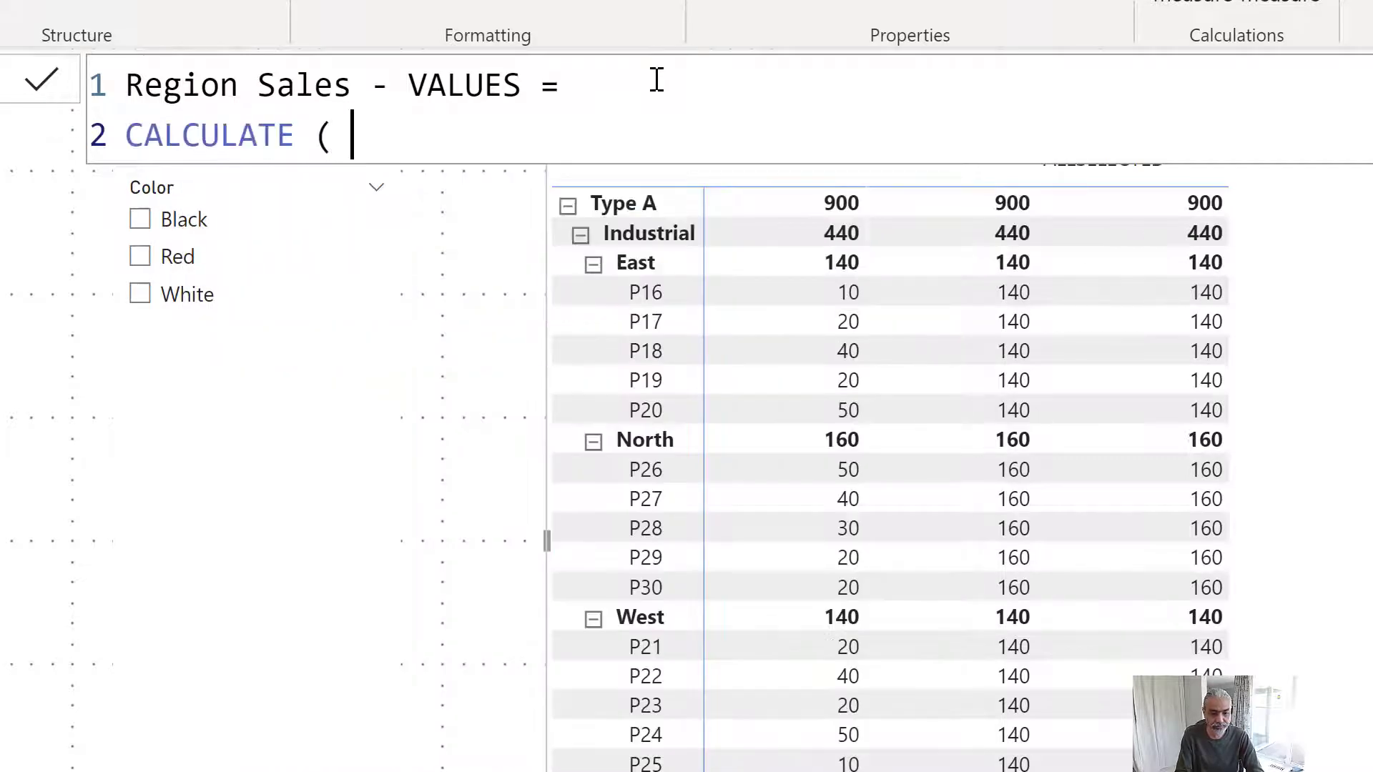
key("shift+Return")
type("[S")
key("BackSpace")
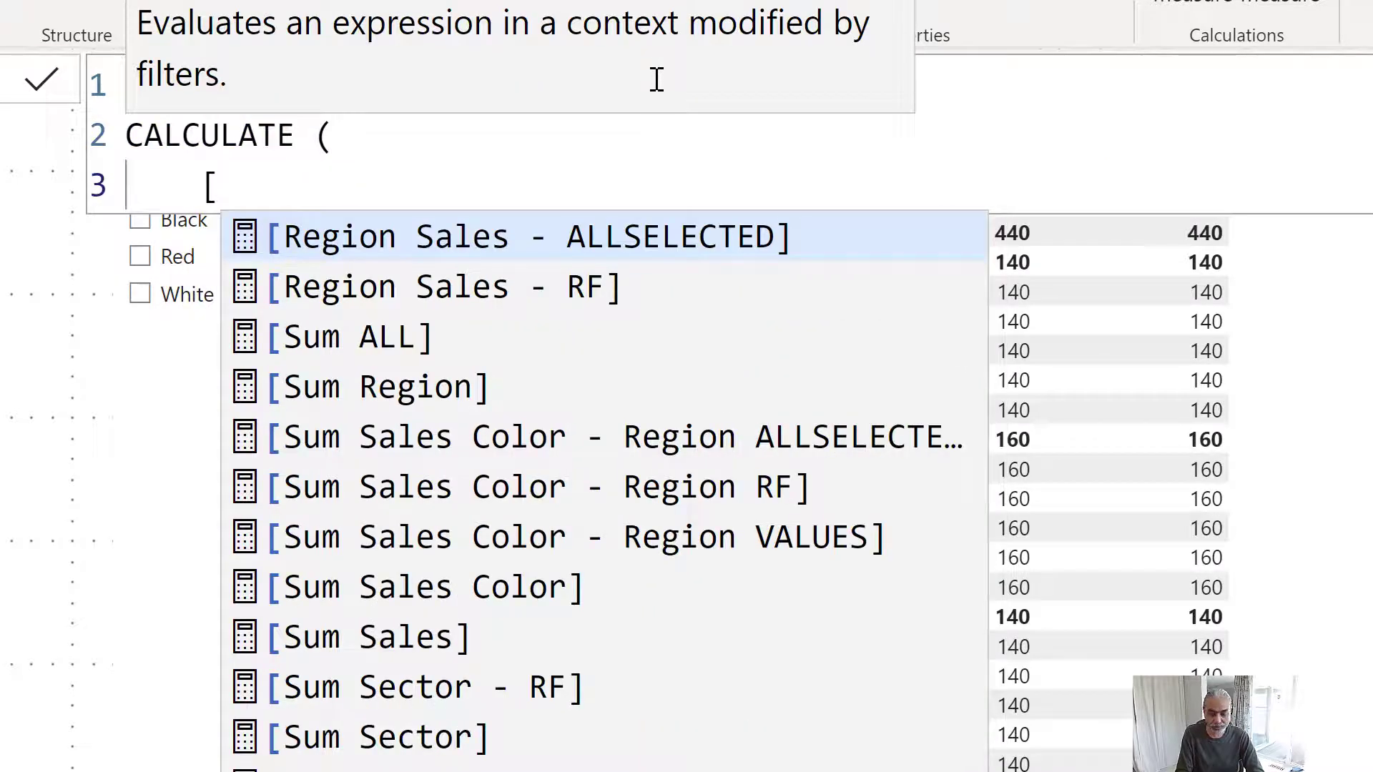
type("Sum Sales Colo")
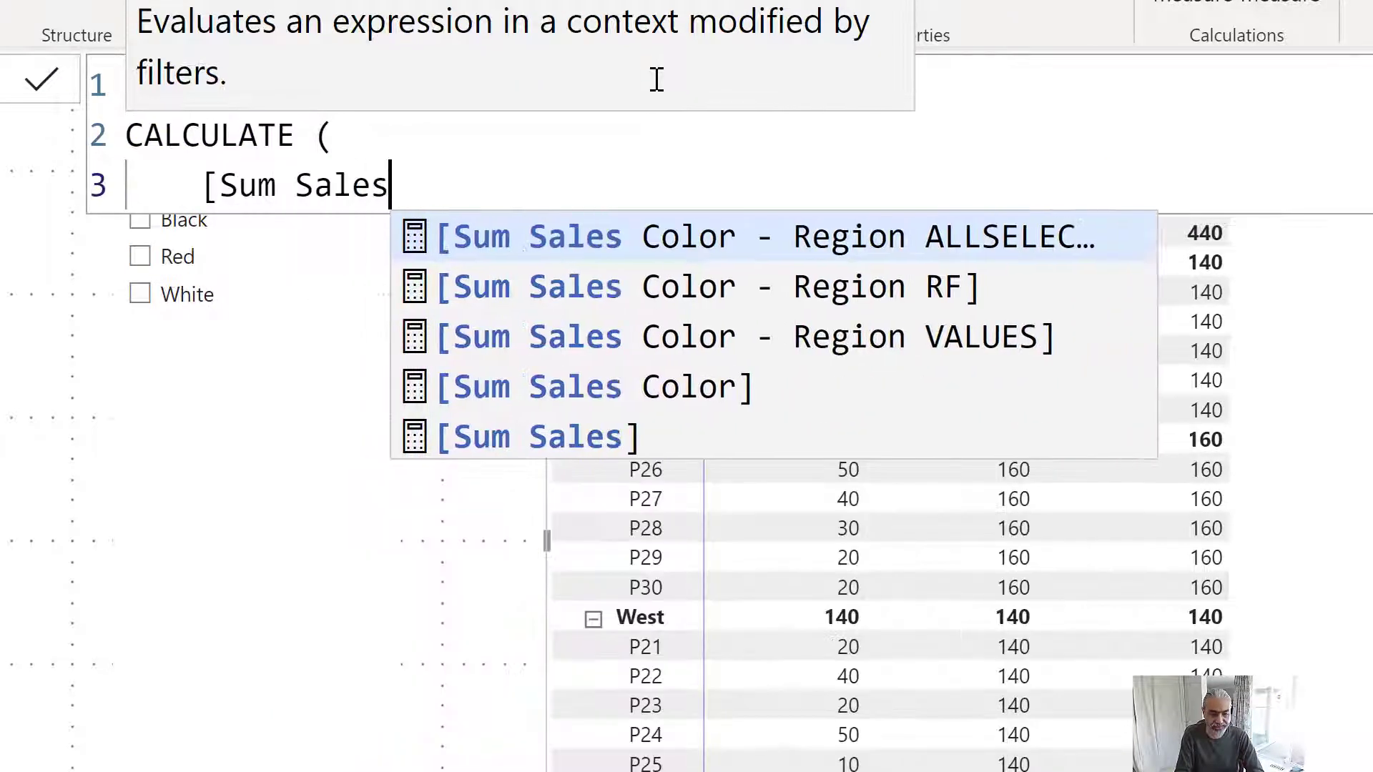
key("Down")
key("Down")
key("Down")
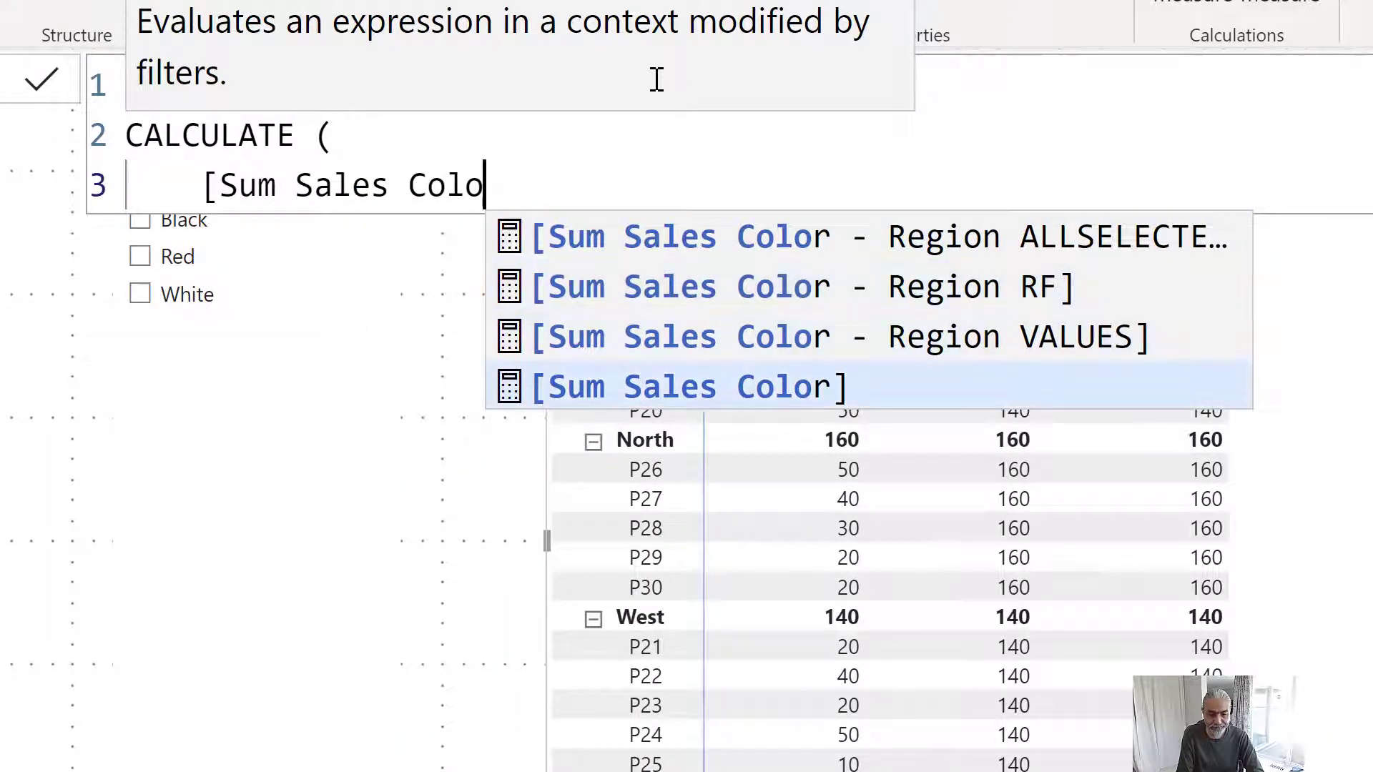
key("Tab")
key("BackSpace")
type(",")
key("Return")
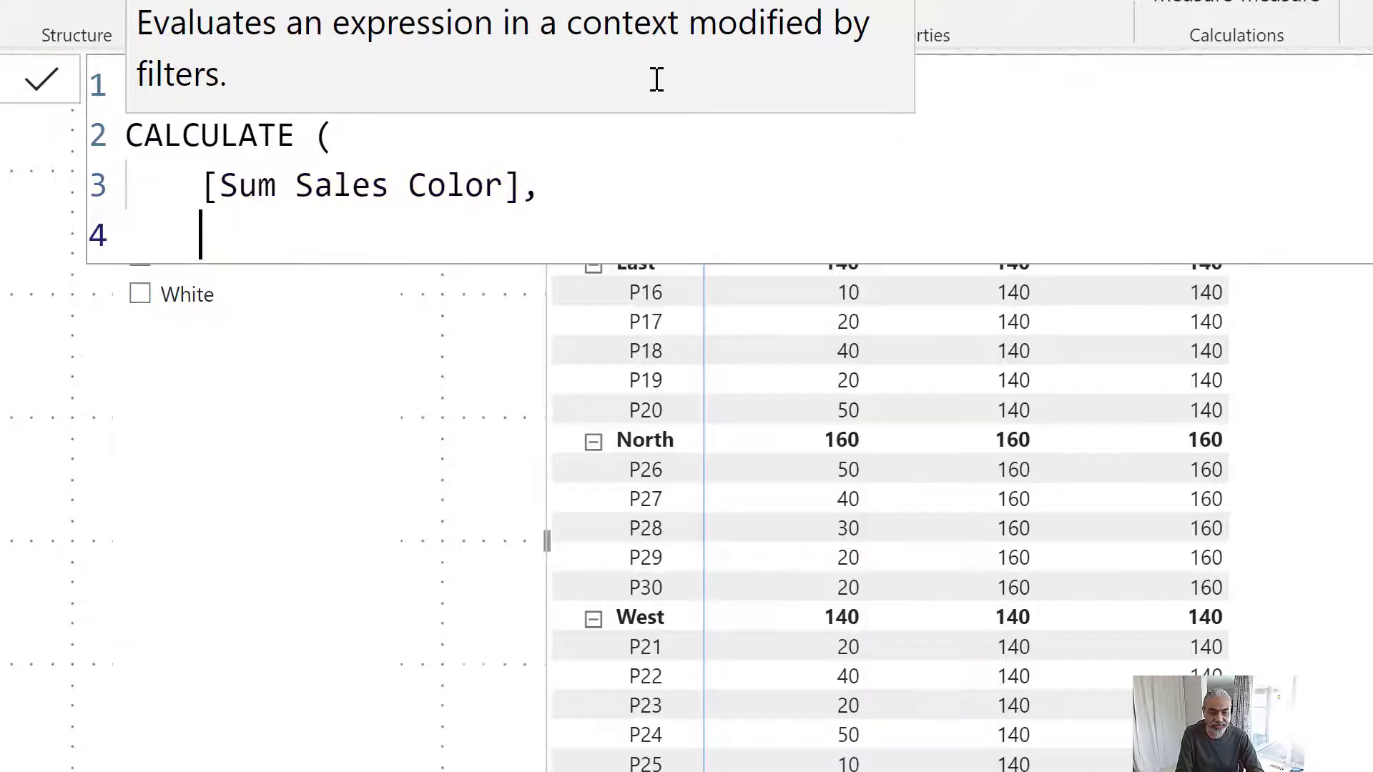
Add ALLSELECTED on the 'Product' table as the filter argument, close the formula, and commit the measure
type("ALLSELECTED ( '")
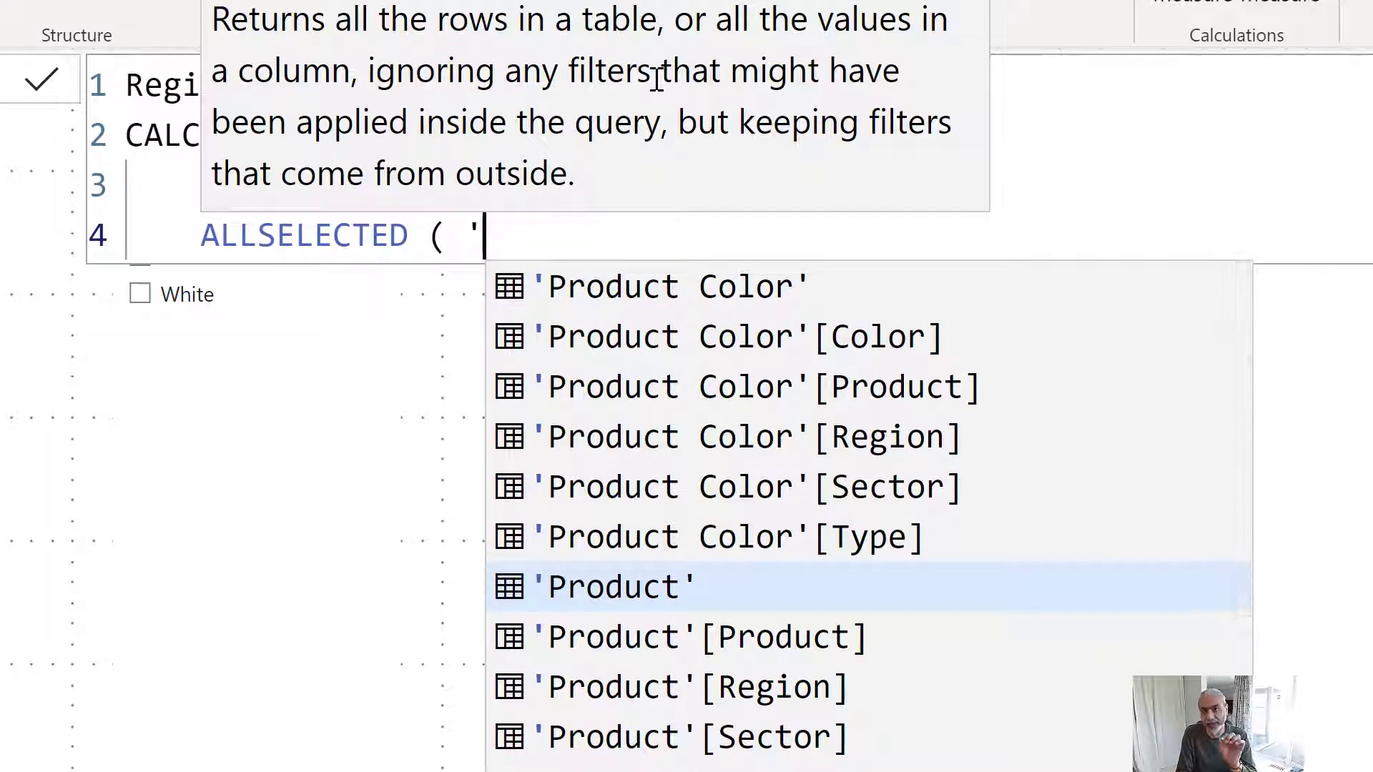
type("Produt")
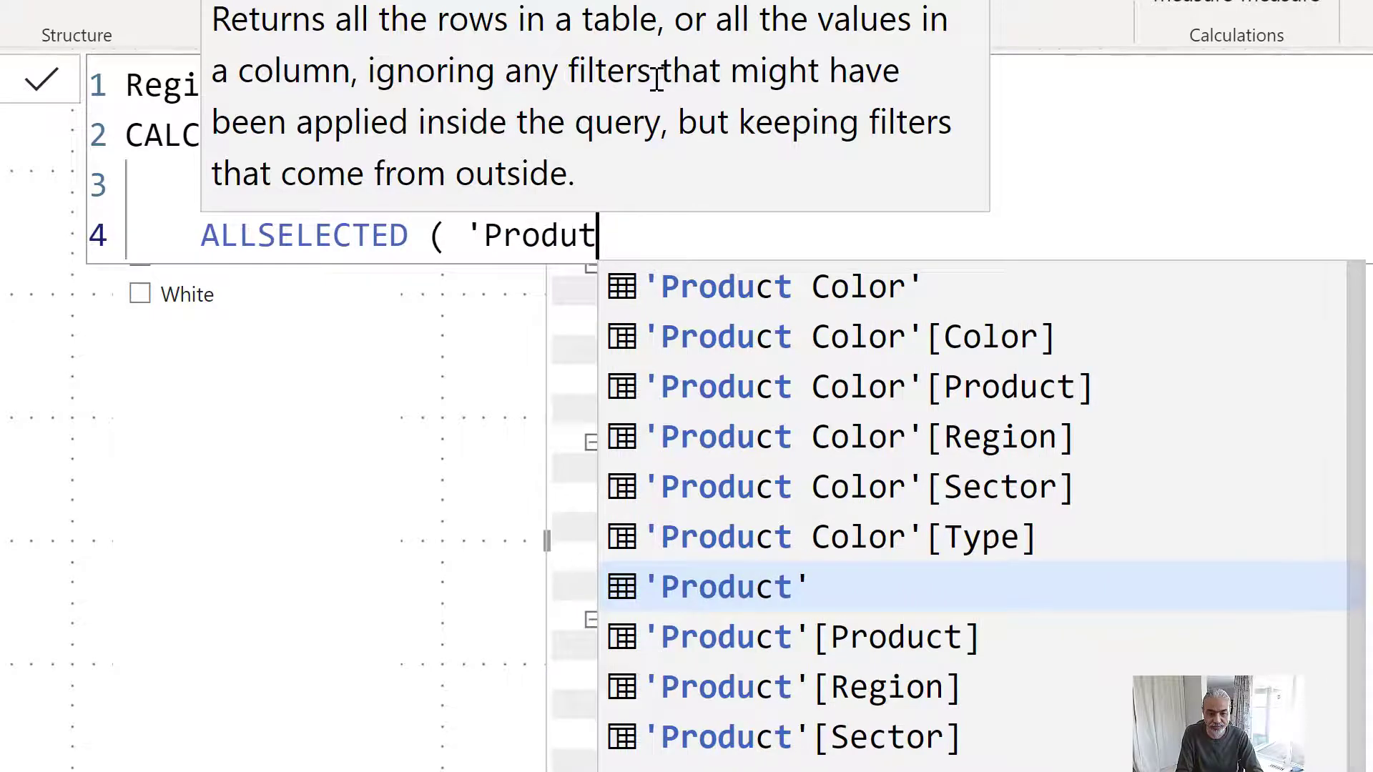
key("BackSpace")
type("ct' )")
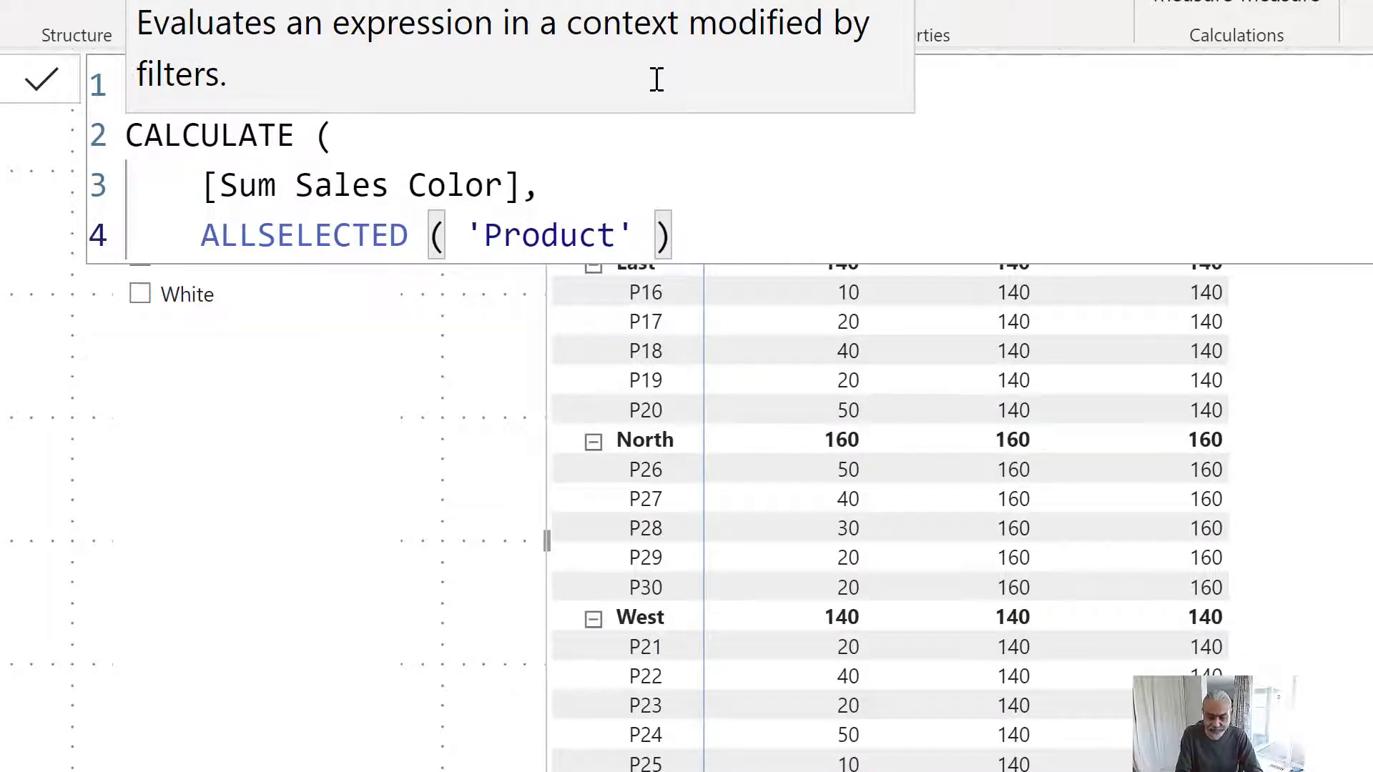
type(",")
key("shift+Return")
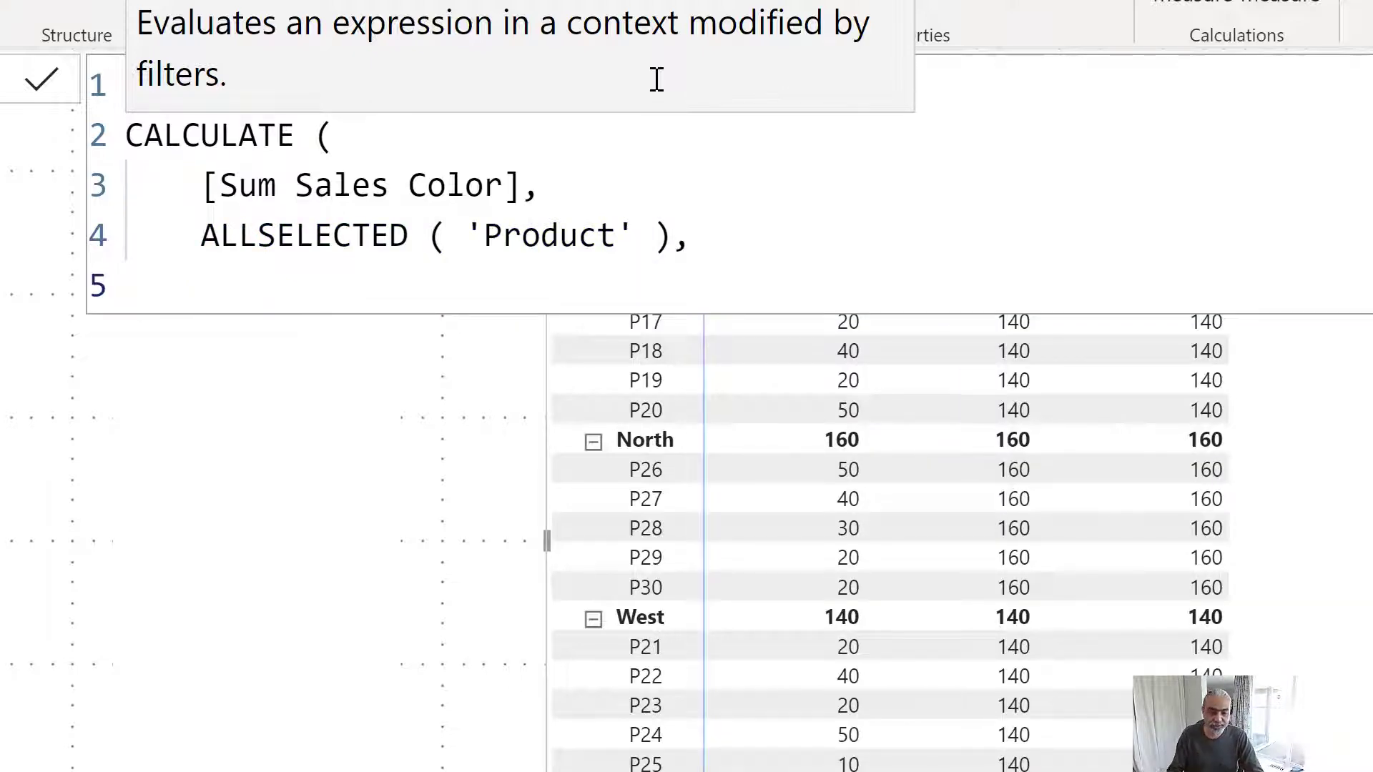
key("BackSpace")
key("BackSpace")
key("shift+Return")
type(")")
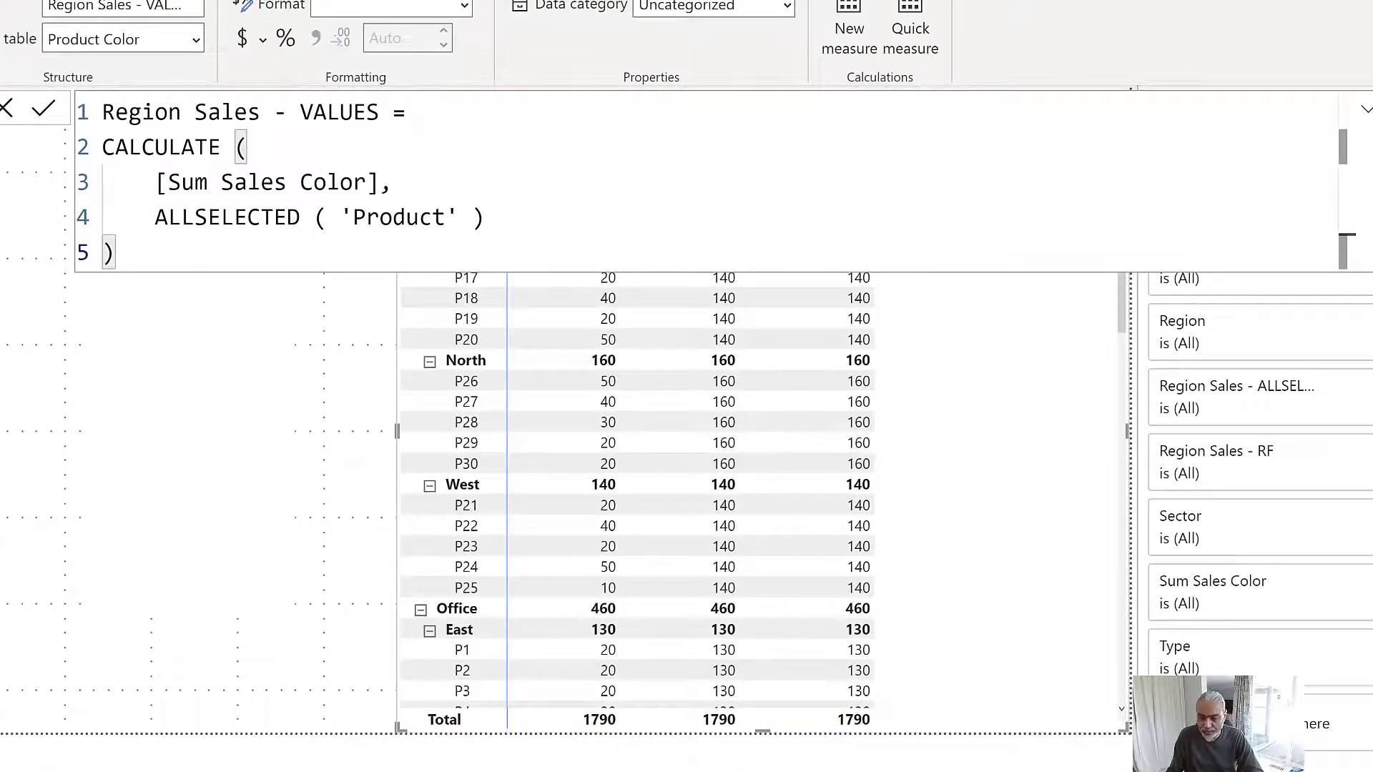
key("Return")
Add the Region Sales - VALUES measure to the matrix as a fourth value column
left_click_drag(1011, 455, 988, 461)
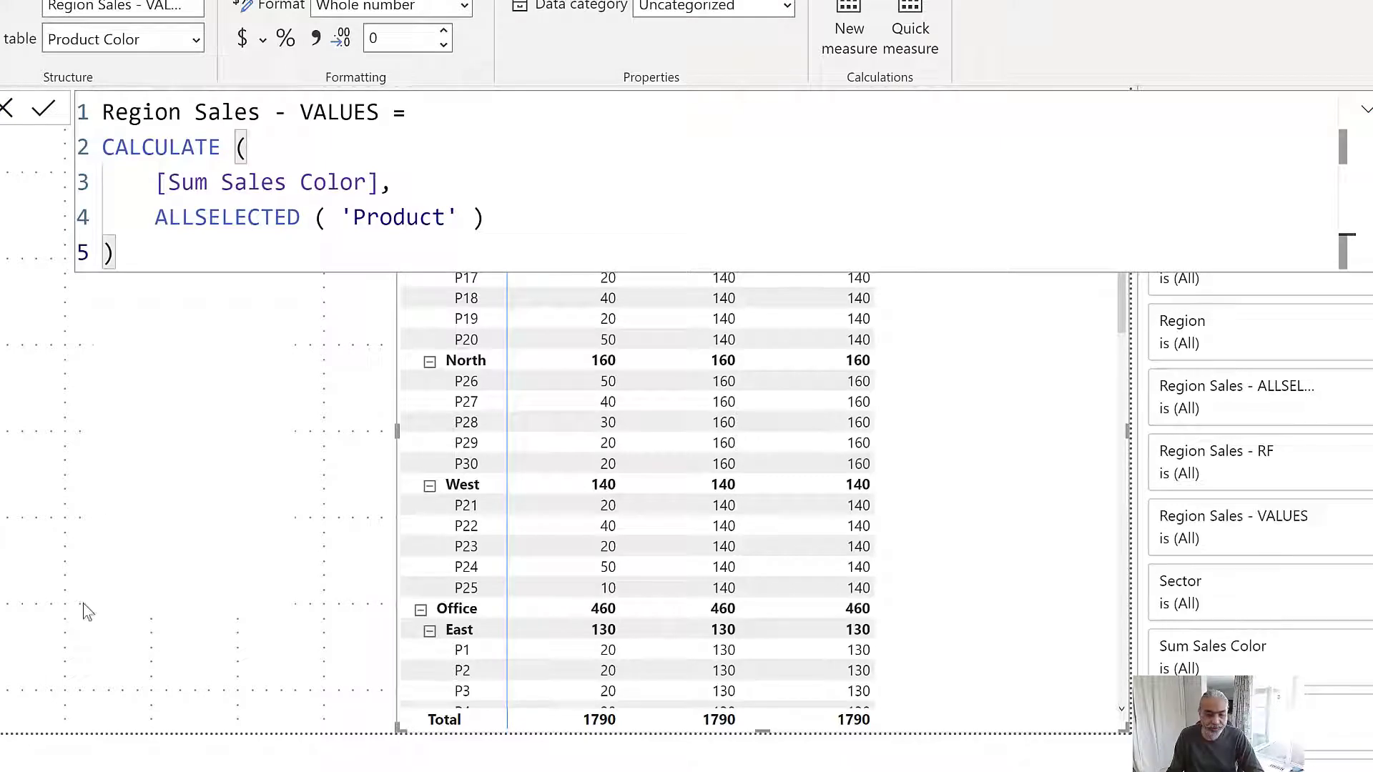
left_click(197, 691)
left_click(894, 734)
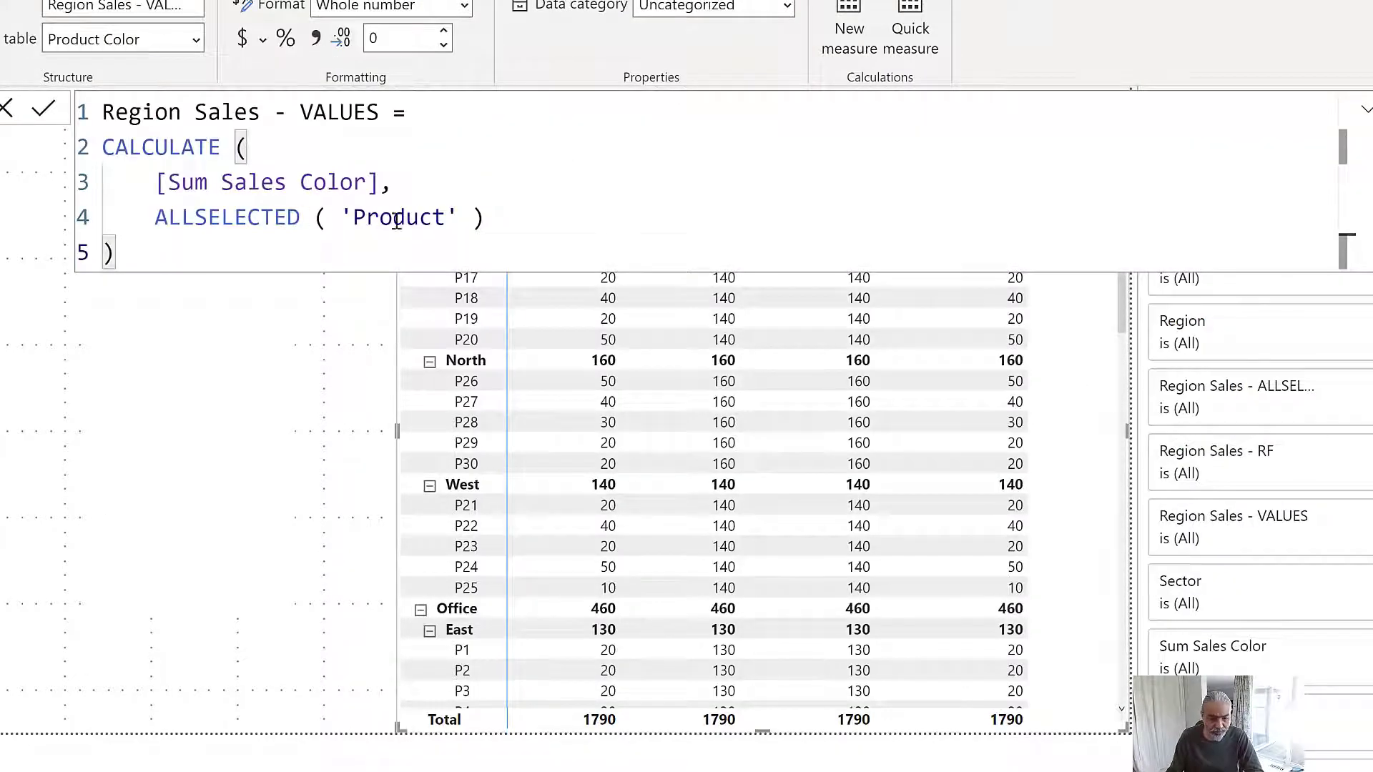
Change the ALLSELECTED argument in Region Sales - VALUES to the 'Product Color' table and commit the formula
left_click(444, 221)
type("Color")
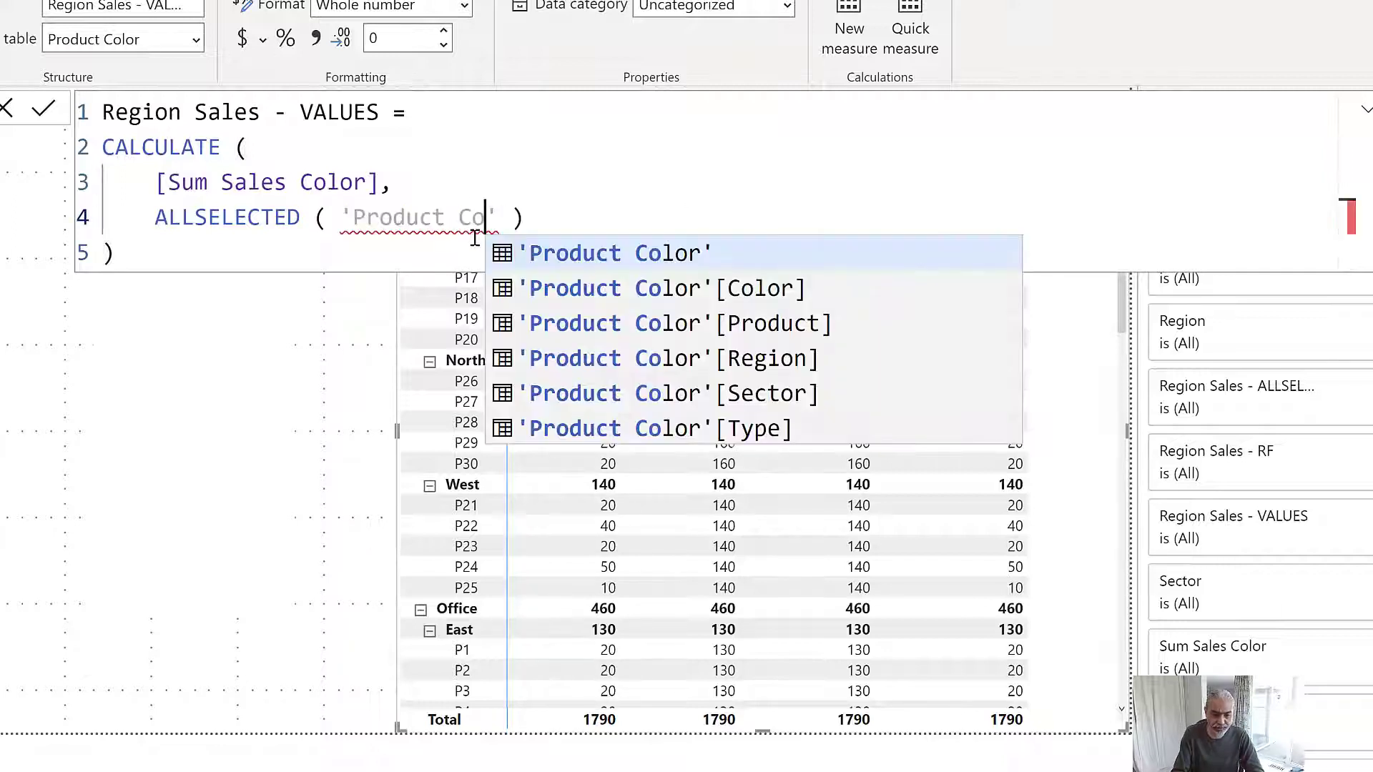
key("Tab")
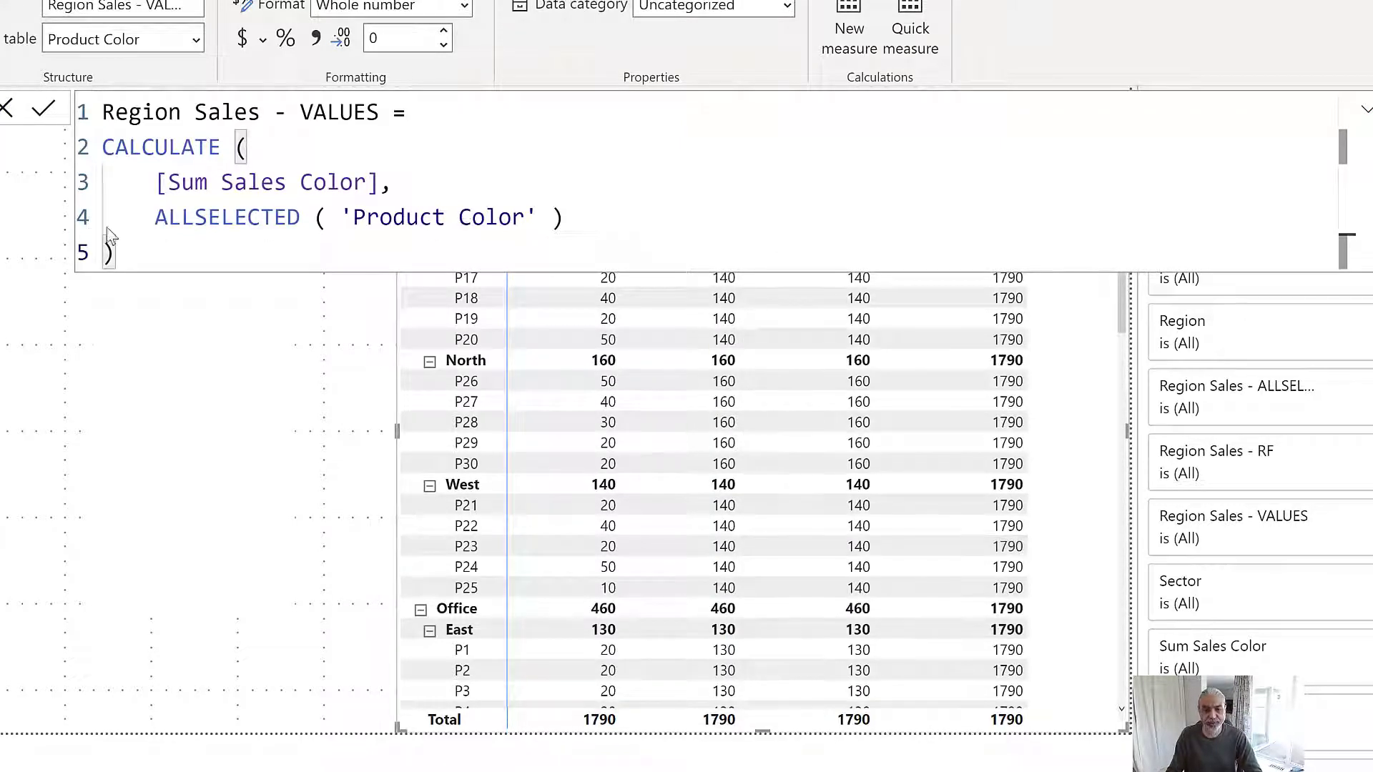
Begin a VALUES filter argument on a new line after the ALLSELECTED argument
double_click(291, 218)
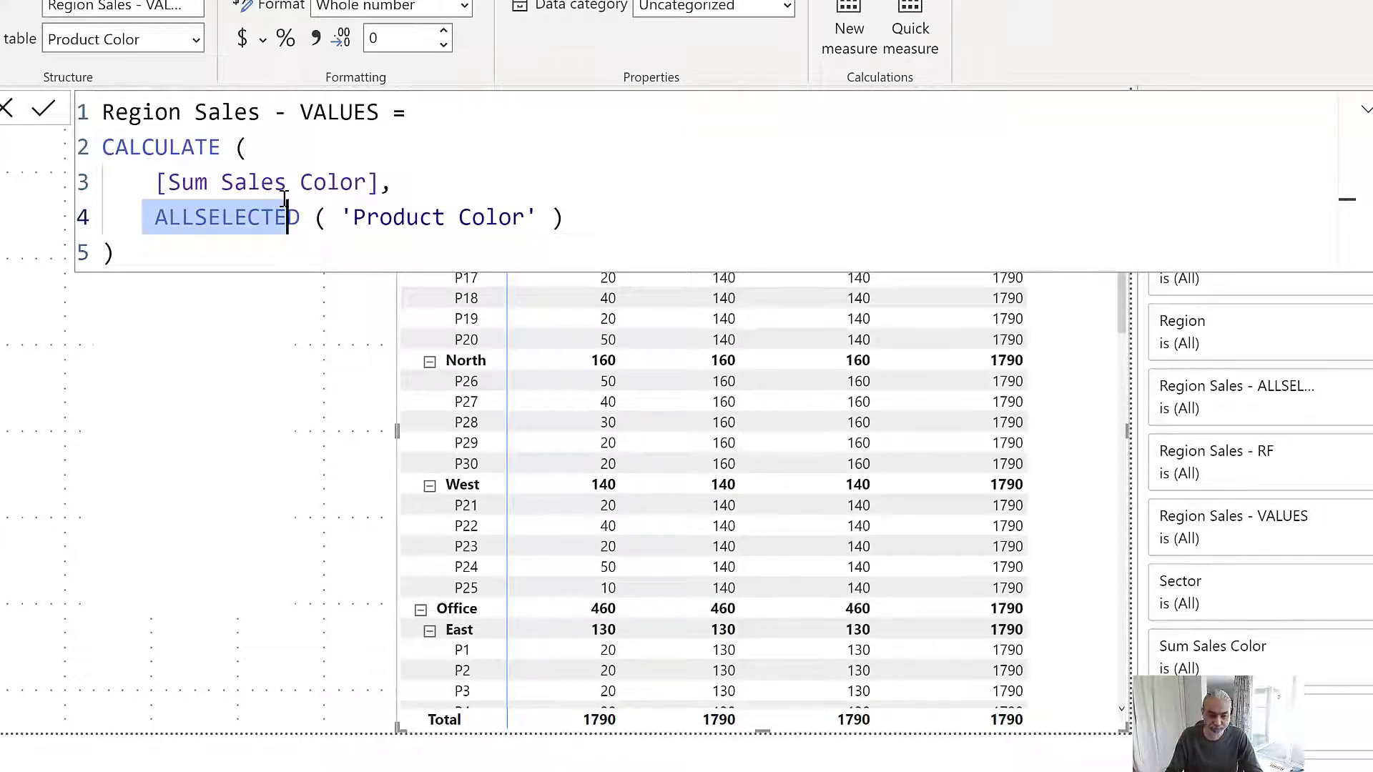
left_click(578, 219)
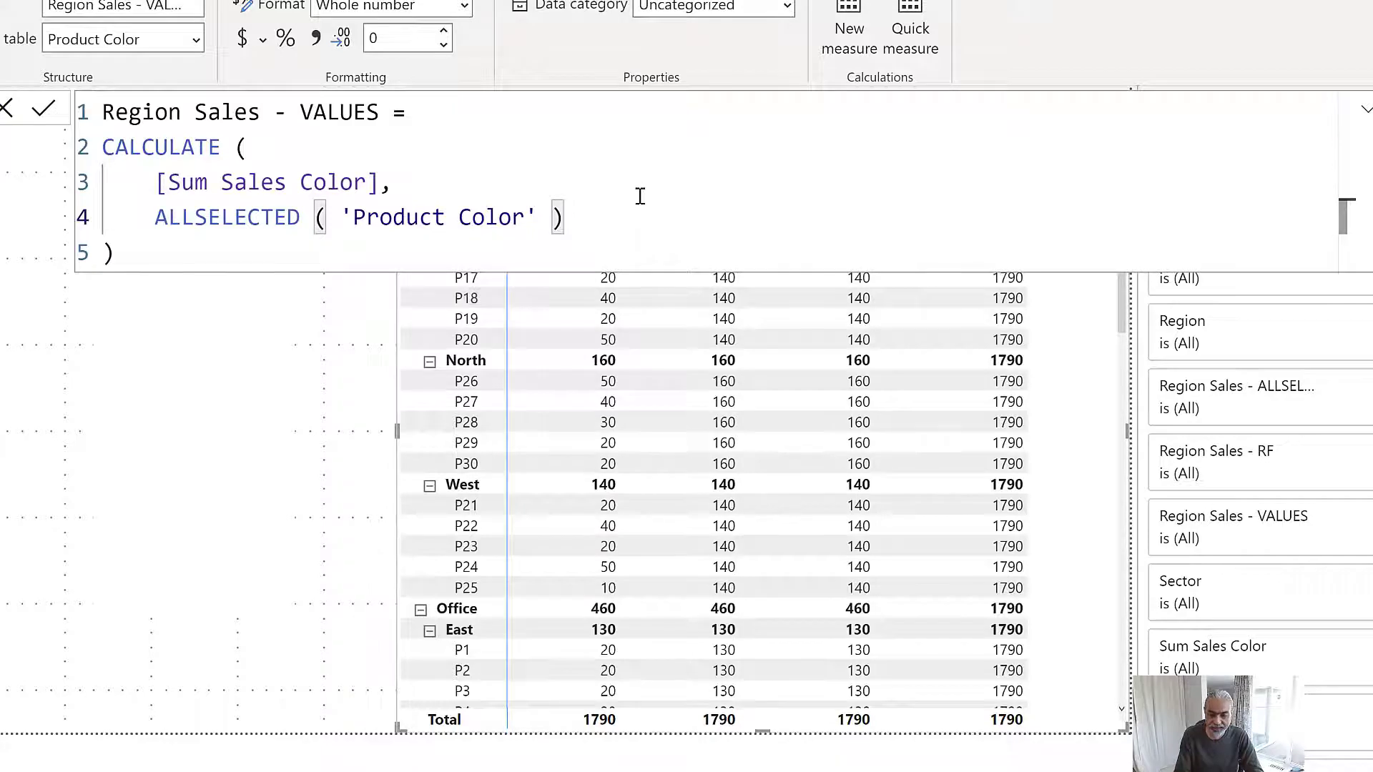
type(",")
key("shift+Return")
type("VAL")
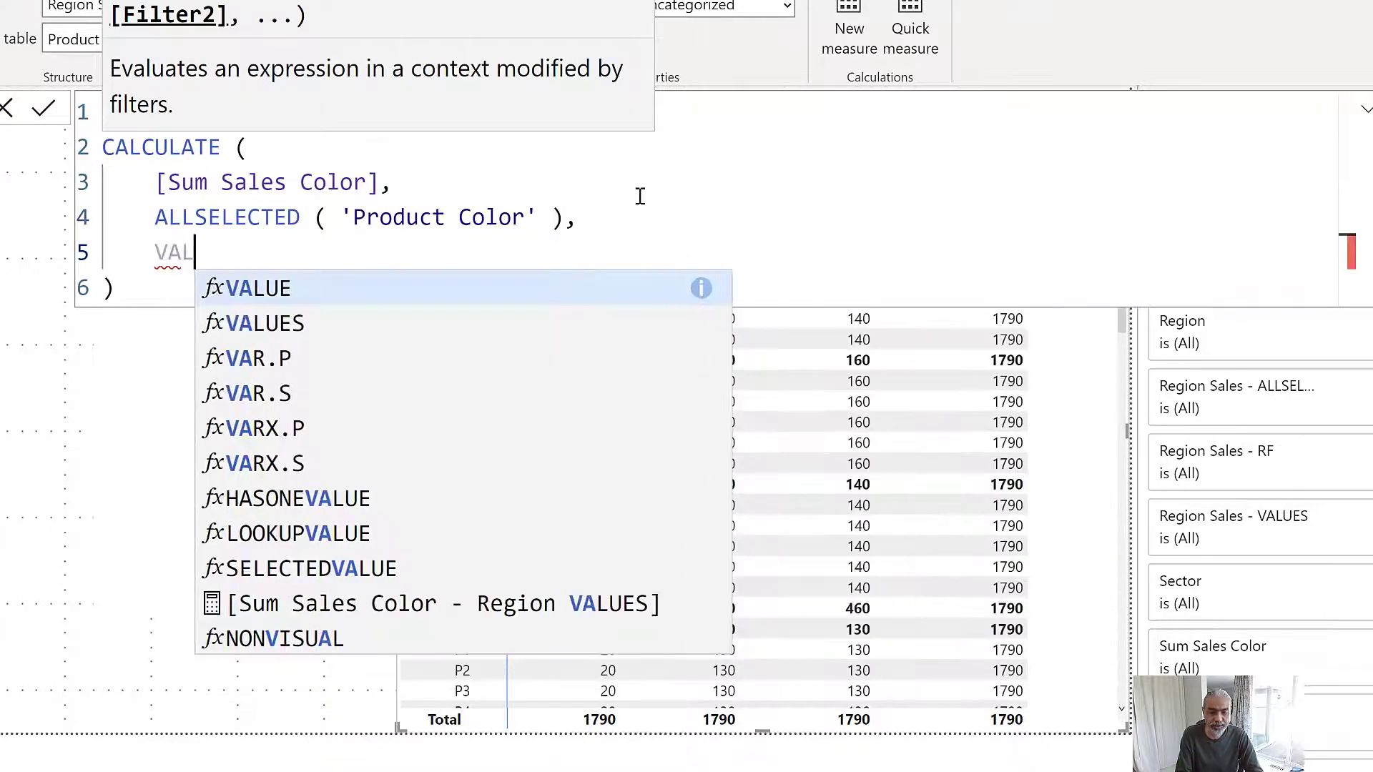
type("UES ( ")
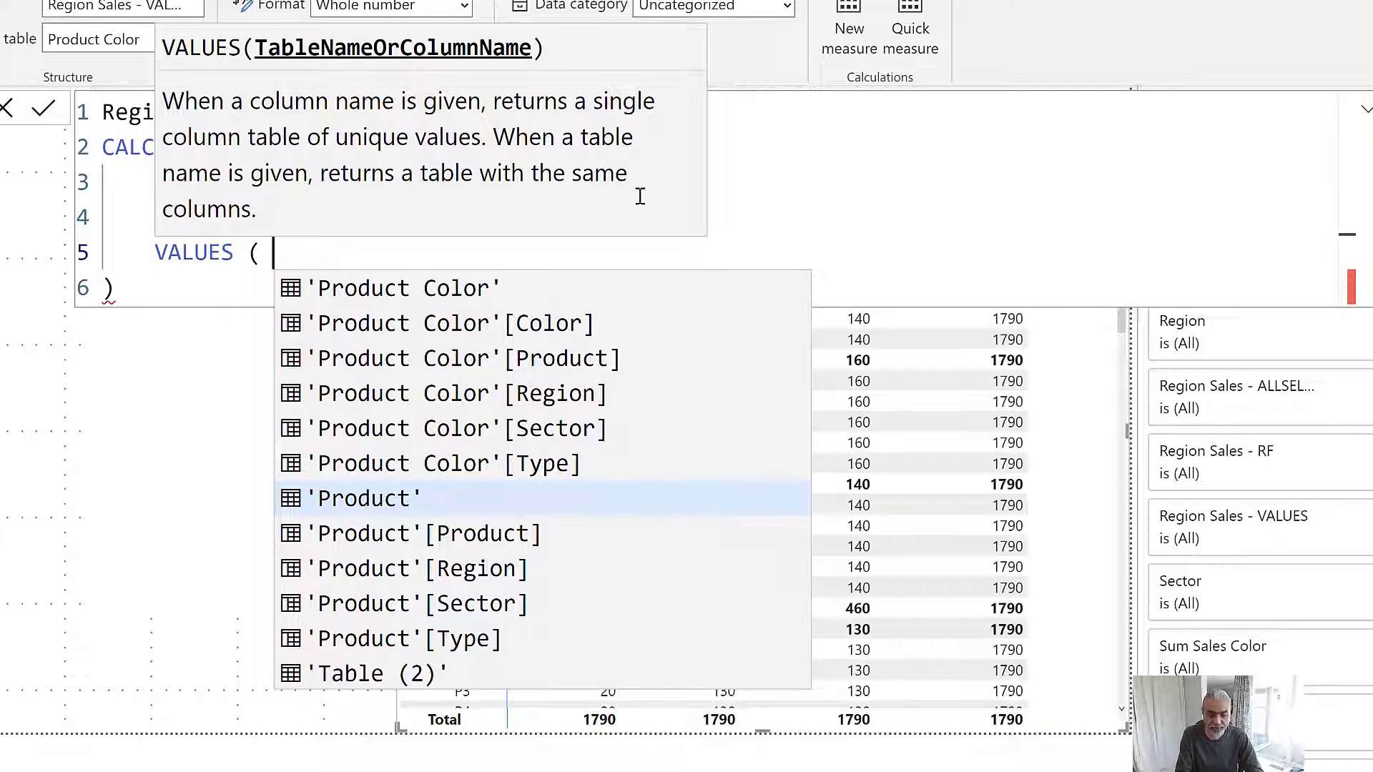
Give the VALUES function the 'Product Color'[Type] column and close that argument
type("Product[Ty")
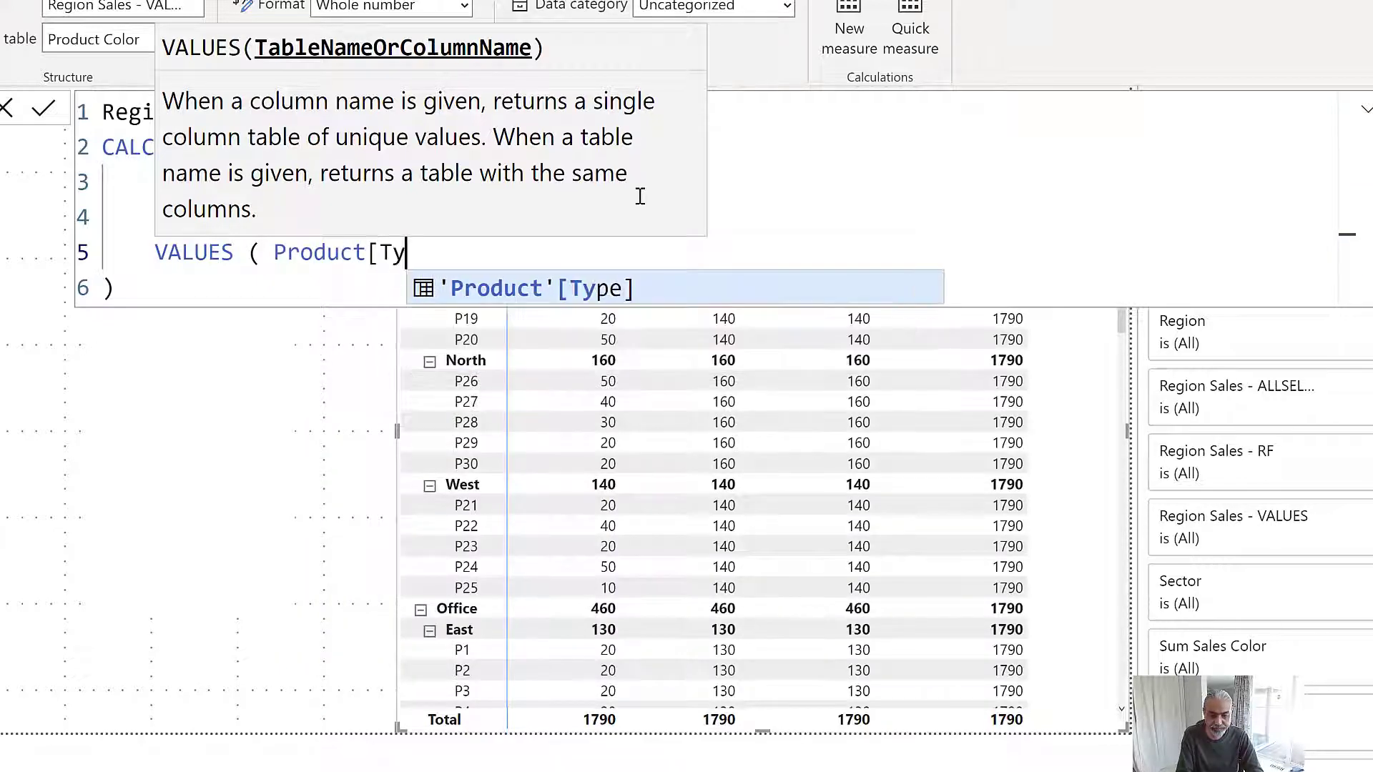
key("BackSpace")
key("BackSpace")
key("BackSpace")
type("color")
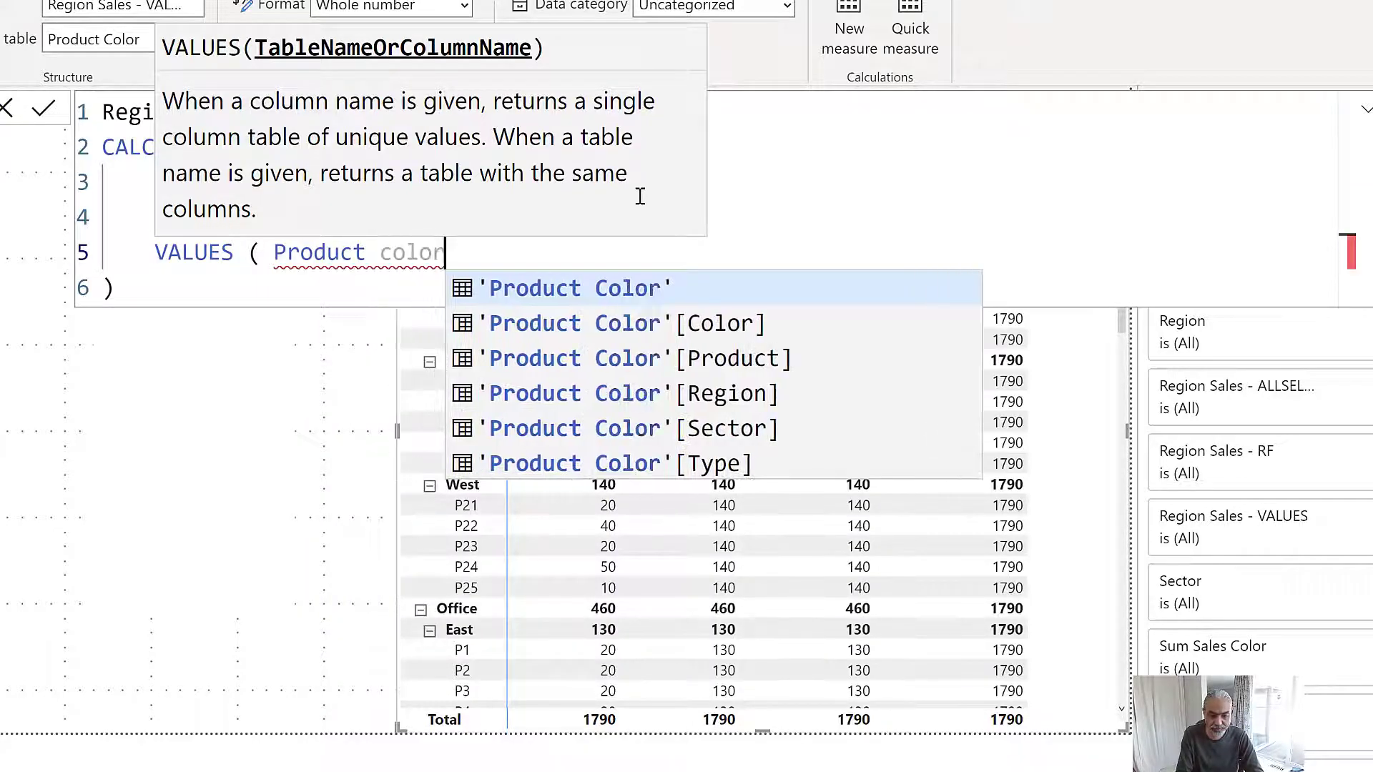
key("Down")
key("Down")
key("Down")
key("Down")
key("Down")
key("Tab")
type(",")
key("BackSpace")
type("),")
Add a second VALUES filter argument on the 'Product Color'[Sector] column
key("shift+Return")
type("VALUES ( Produc")
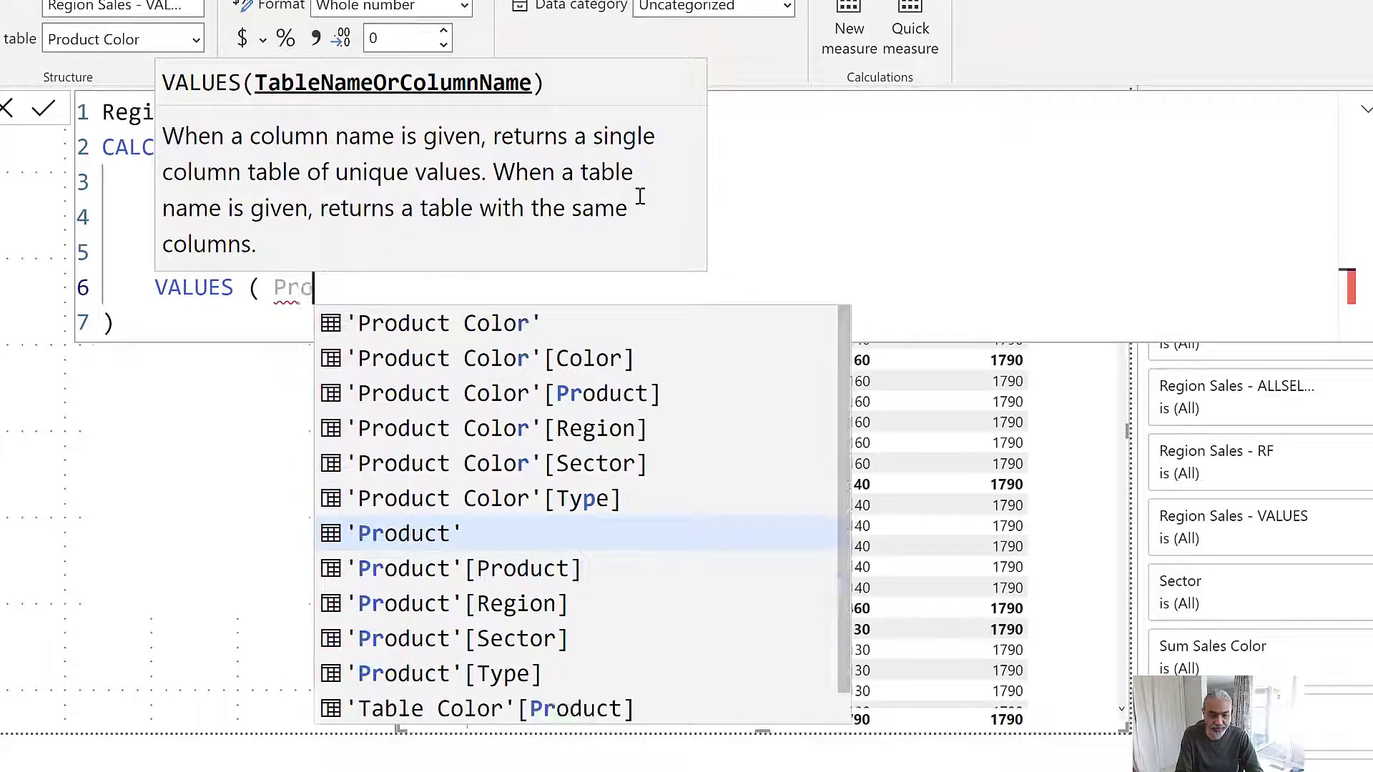
key("Up")
key("Up")
key("Up")
key("Up")
key("Down")
key("Down")
key("Tab")
type("),")
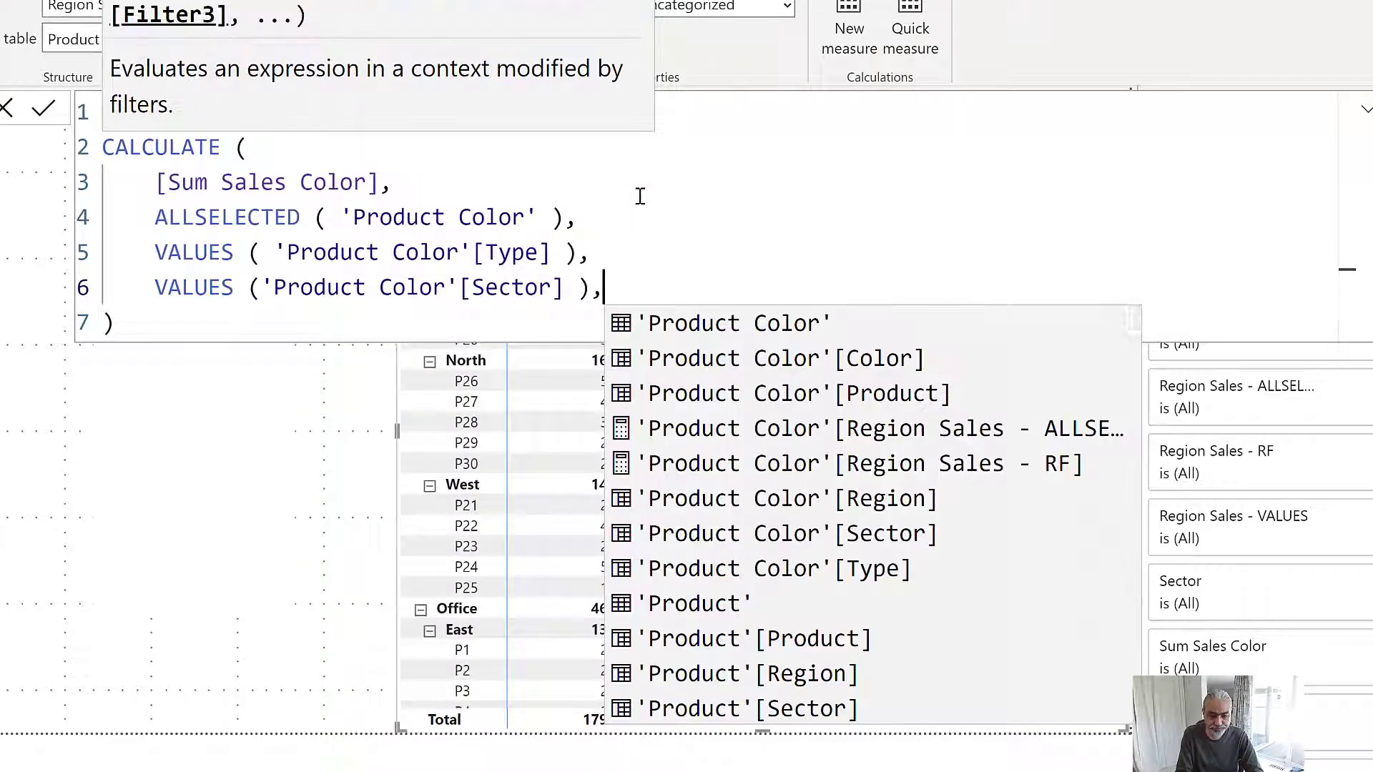
Add a third VALUES filter argument on the 'Product Color'[Region] column in Region Sales - VALUES
key("shift+Return")
type("VALUES 'Produ")
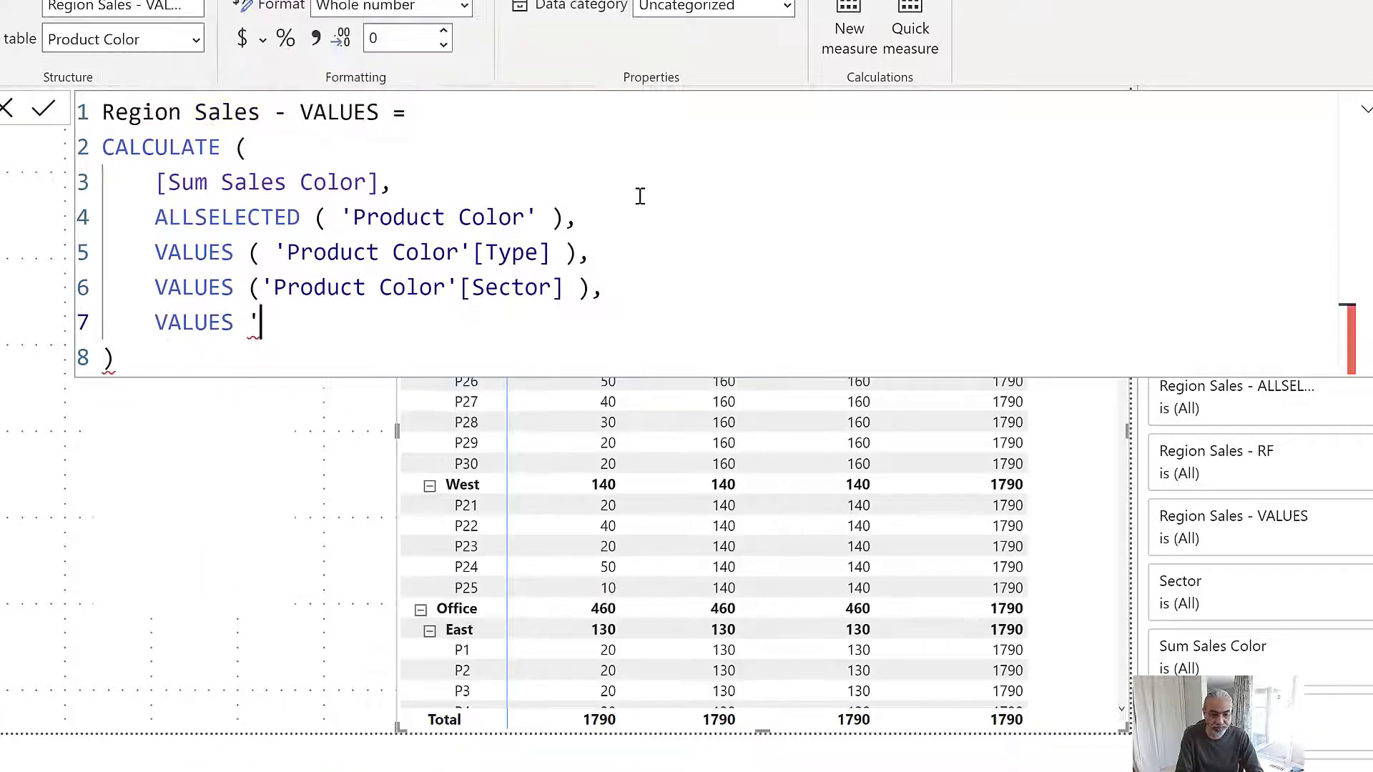
key("BackSpace")
key("BackSpace")
key("BackSpace")
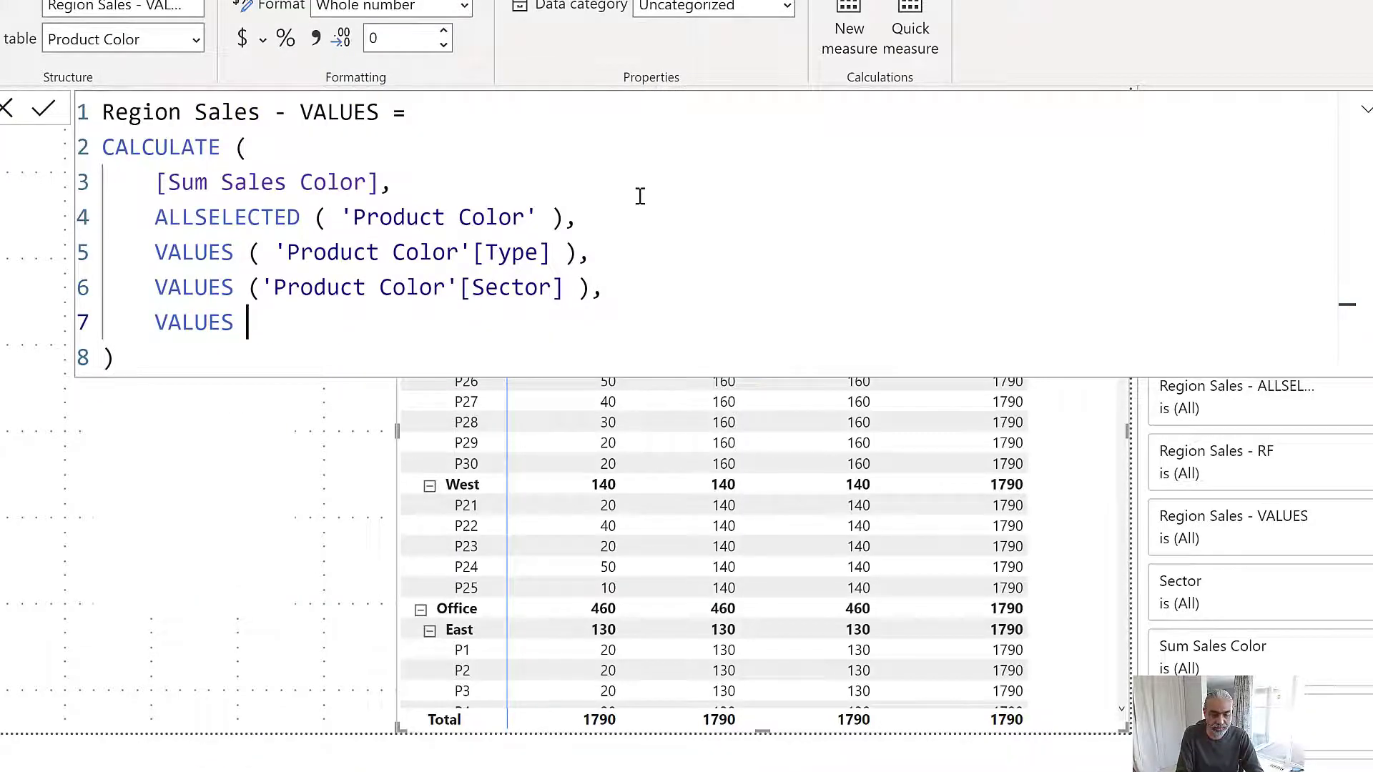
type("( 'Product ")
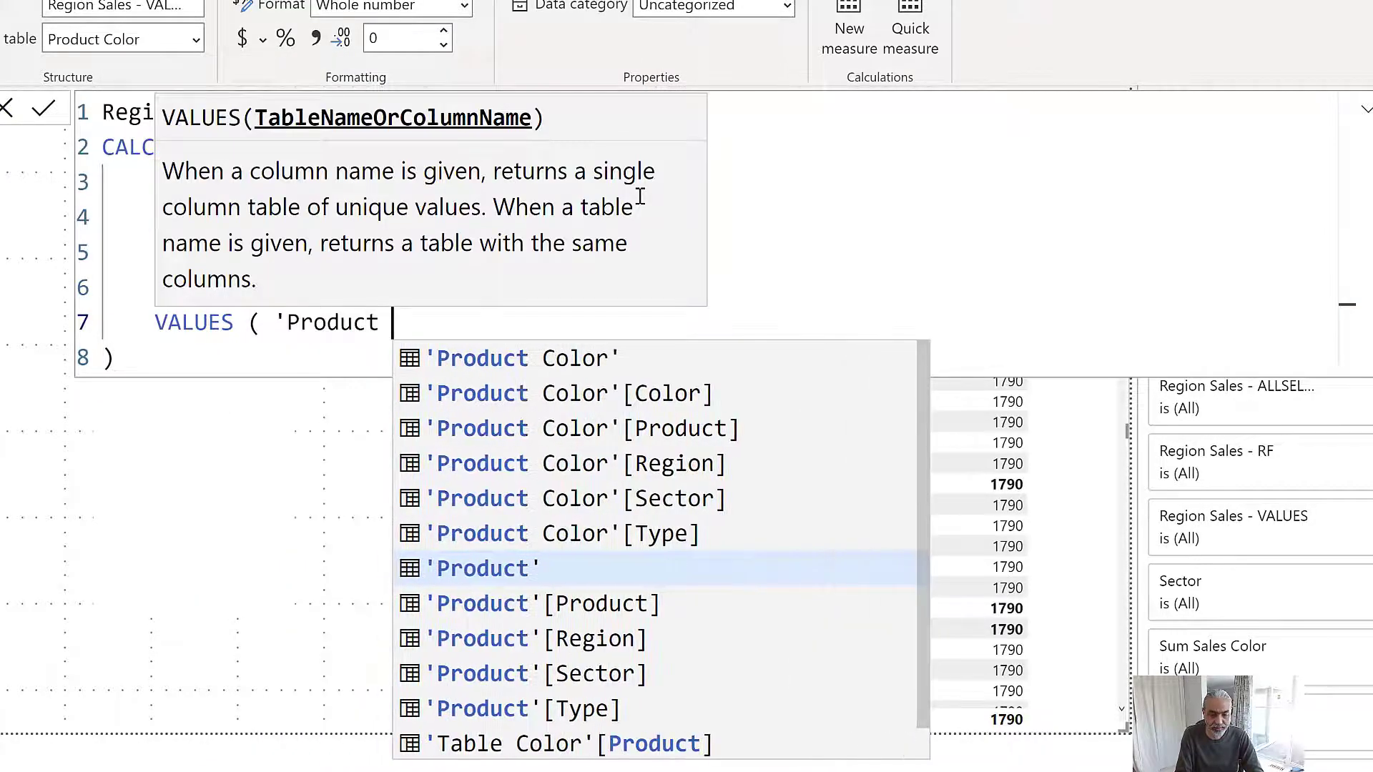
type("Color'[Region] )")
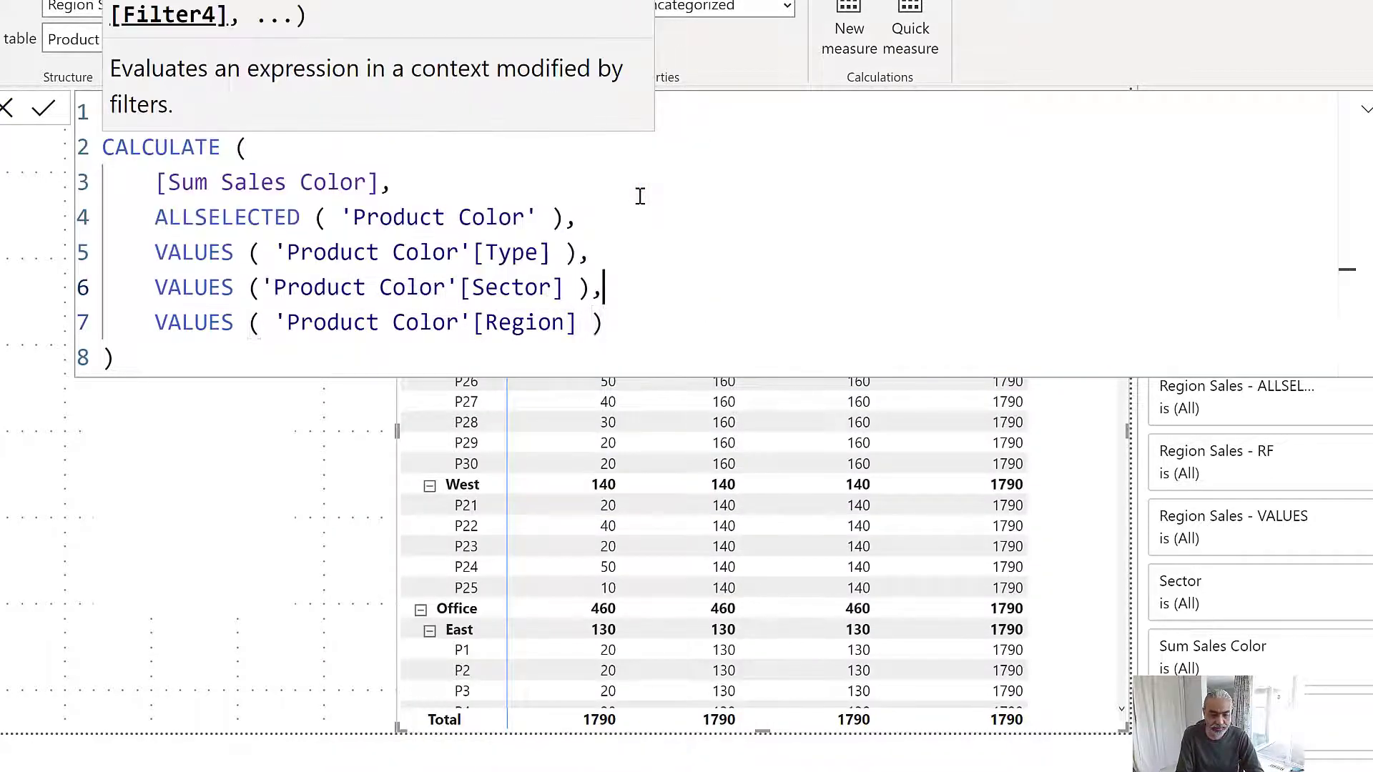
Add the missing space before 'Product Color'[Sector] in its VALUES argument and commit the Region Sales - VALUES formula
key("ctrl+Left")
key("ctrl+Left")
key("ctrl+Left")
key("ctrl+Left")
key("ctrl+Left")
key("ctrl+Left")
key("Right")
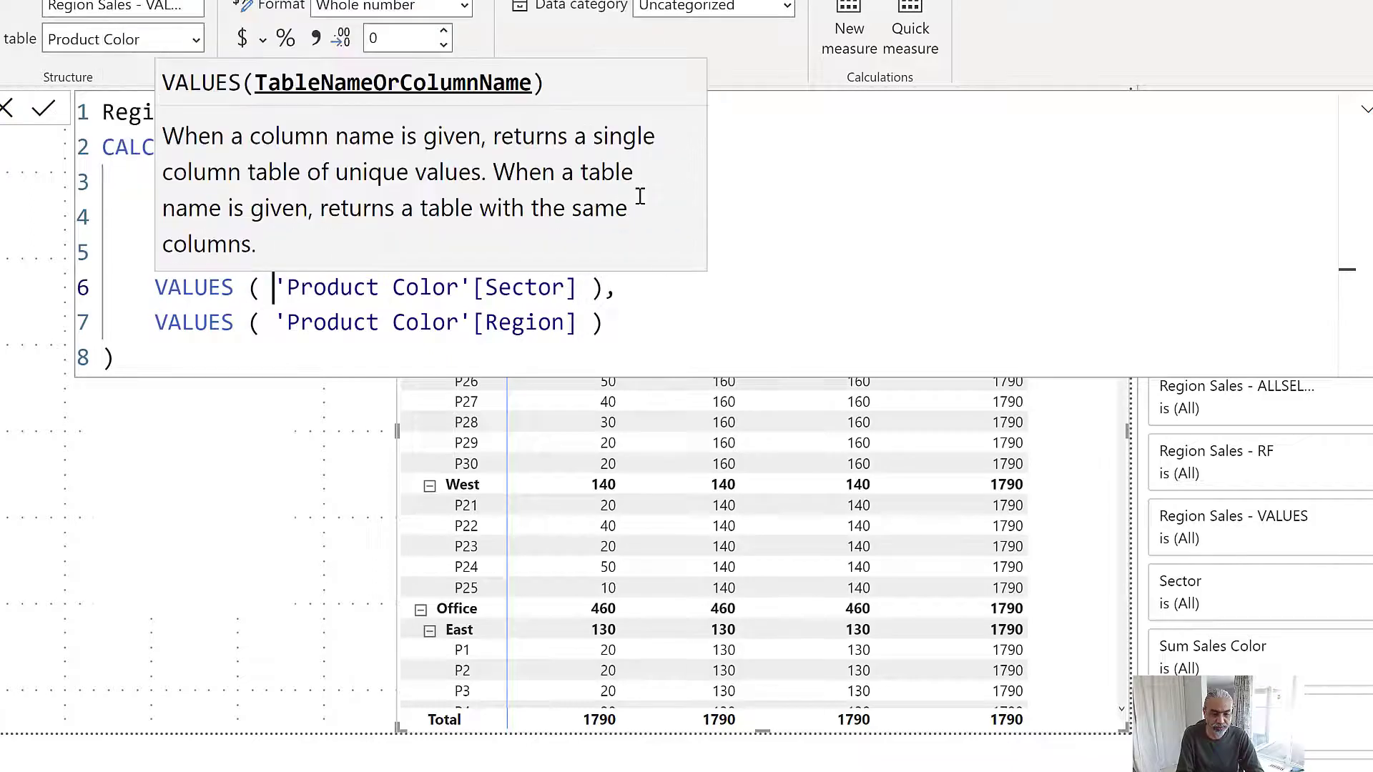
key("Down")
key("Down")
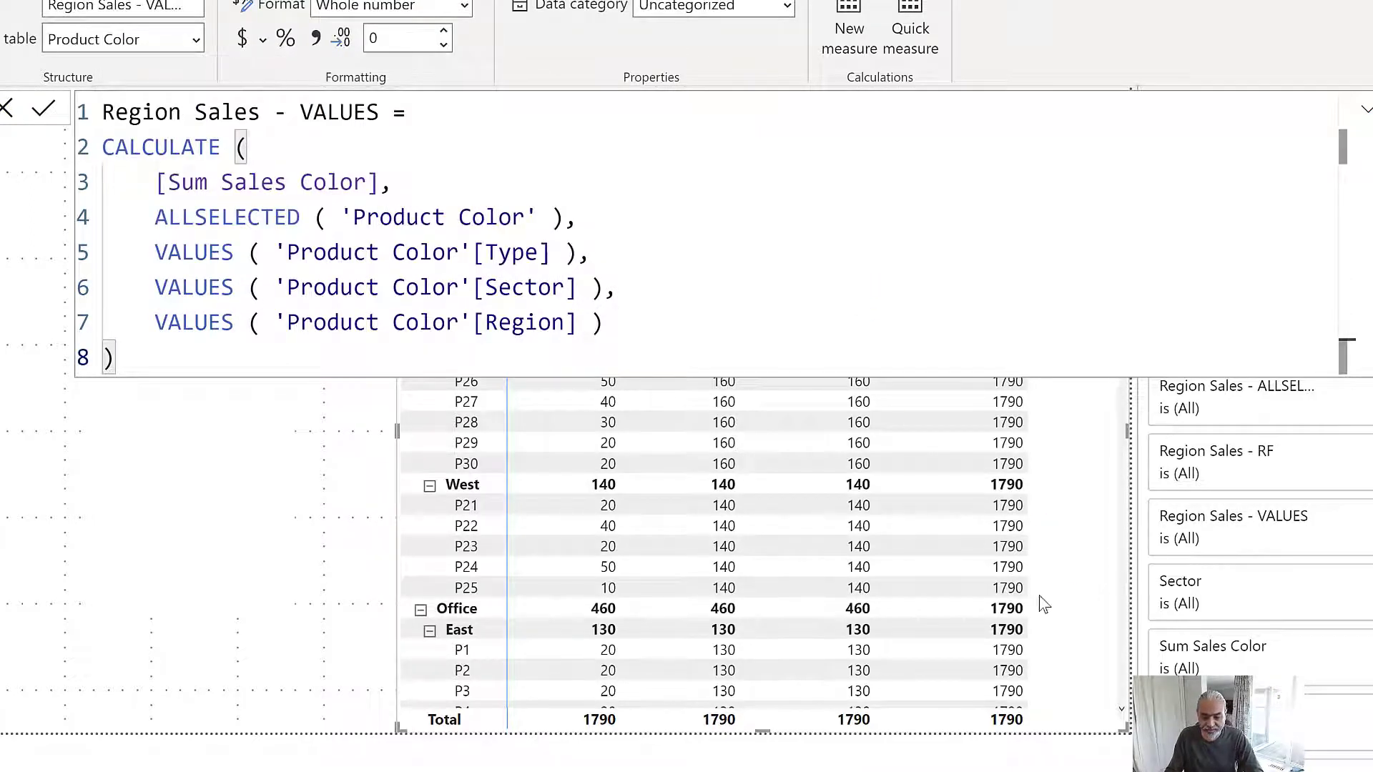
key("Return")
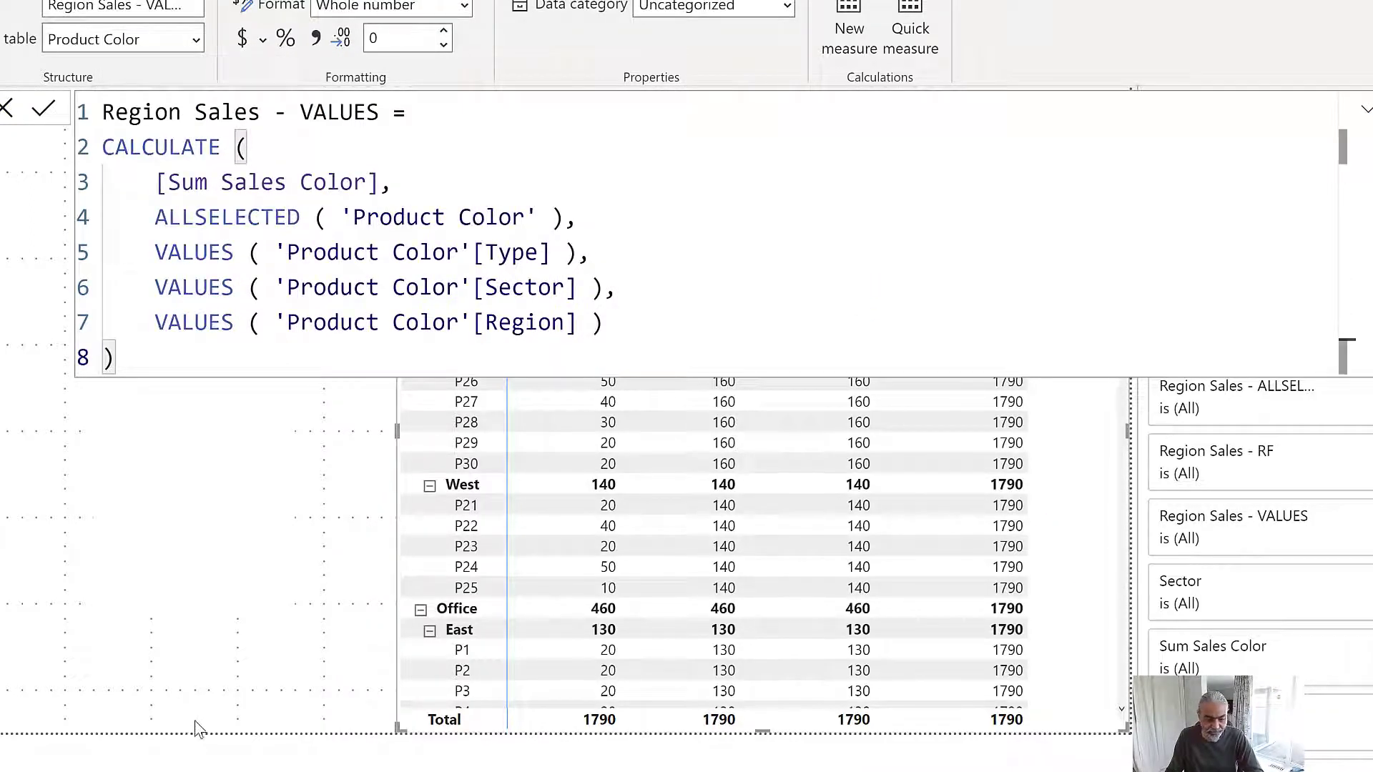
left_click(227, 719)
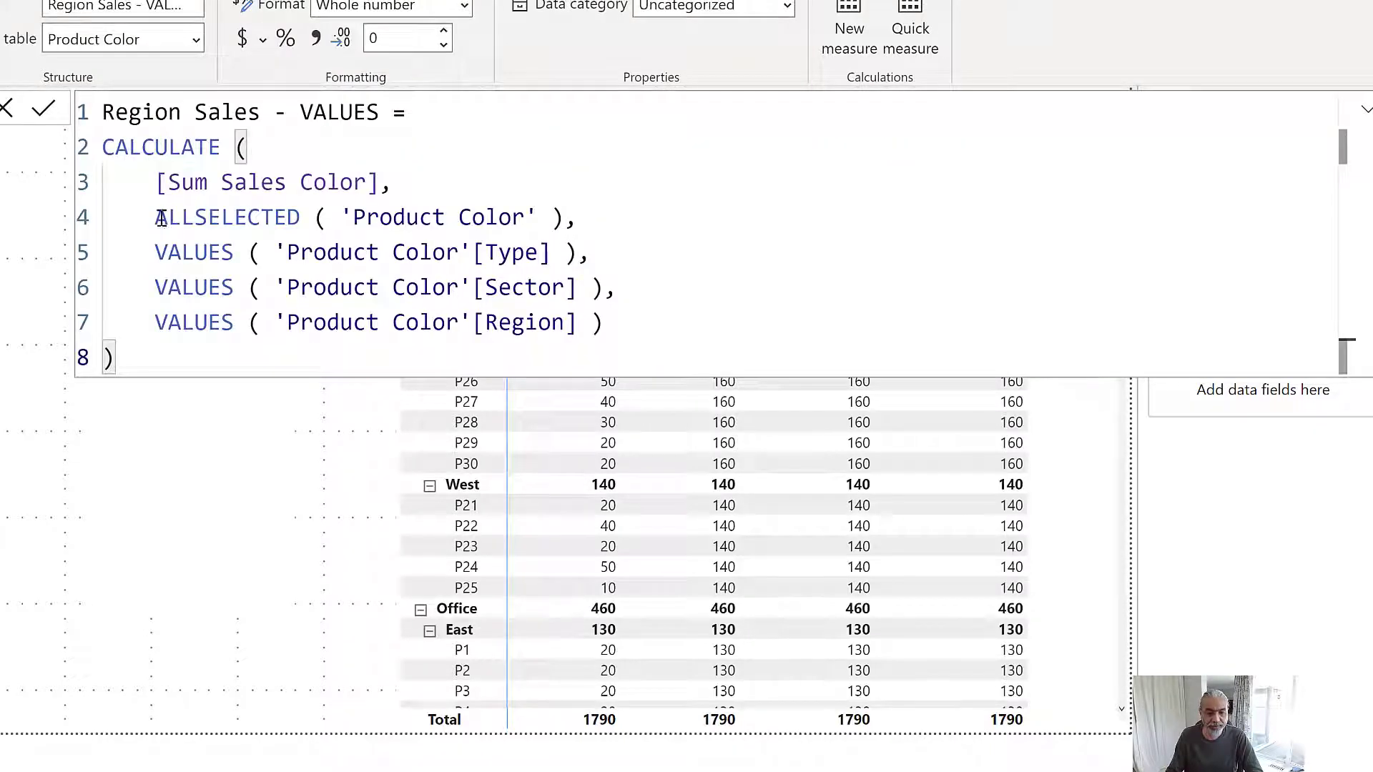
Examine the ALLSELECTED argument and the VALUES argument on [Type] in the Region Sales - VALUES formula
left_click_drag(161, 217, 591, 218)
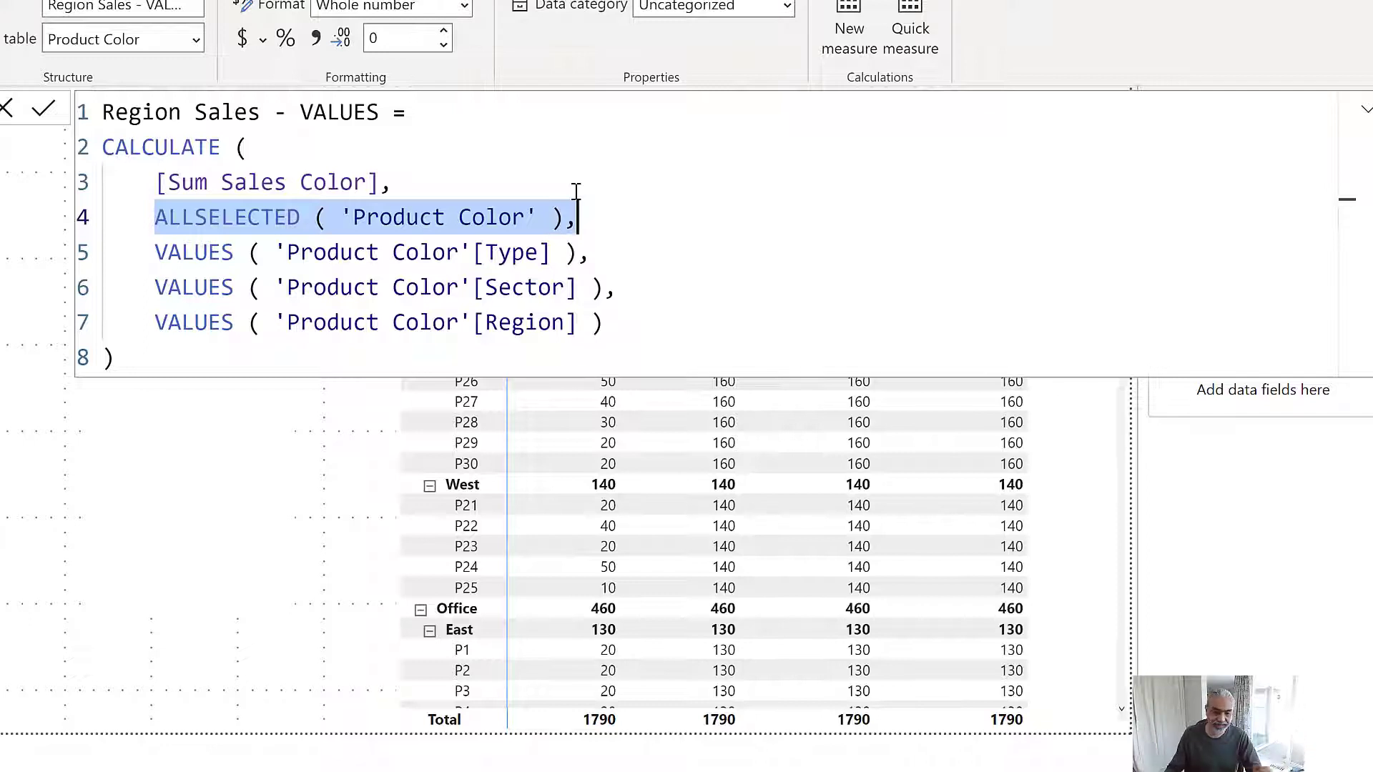
left_click(158, 227)
left_click_drag(151, 256, 608, 255)
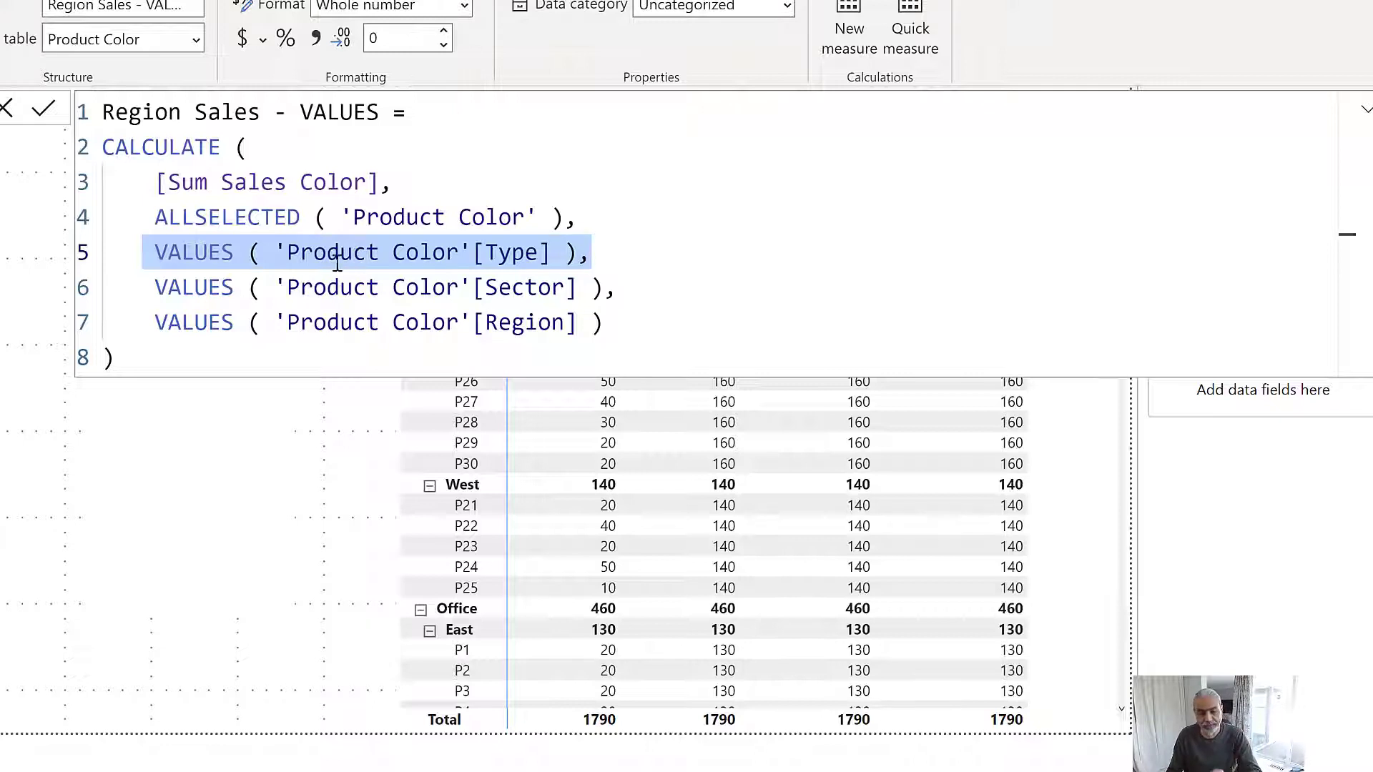
left_click(171, 258)
left_click(621, 287, "shift")
left_click(626, 252, "shift")
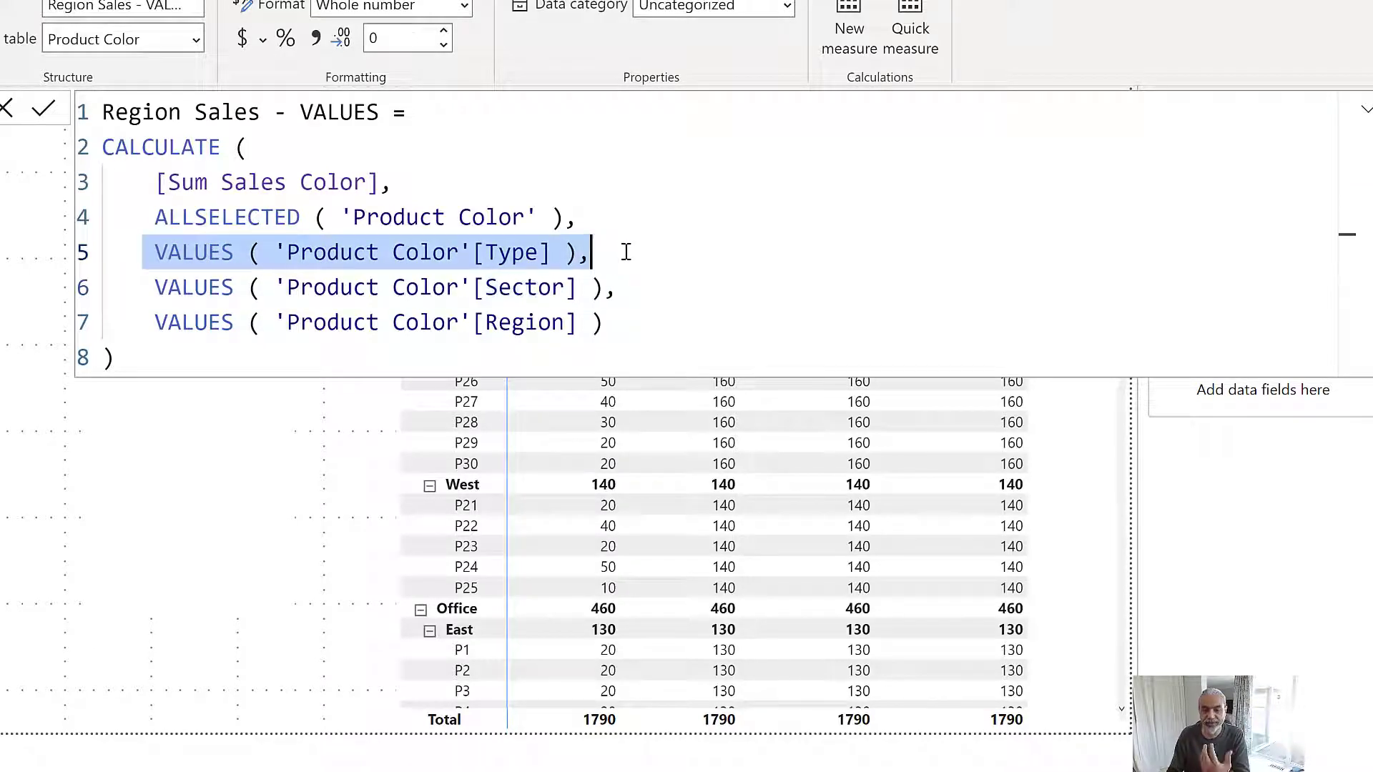
left_click(1096, 438)
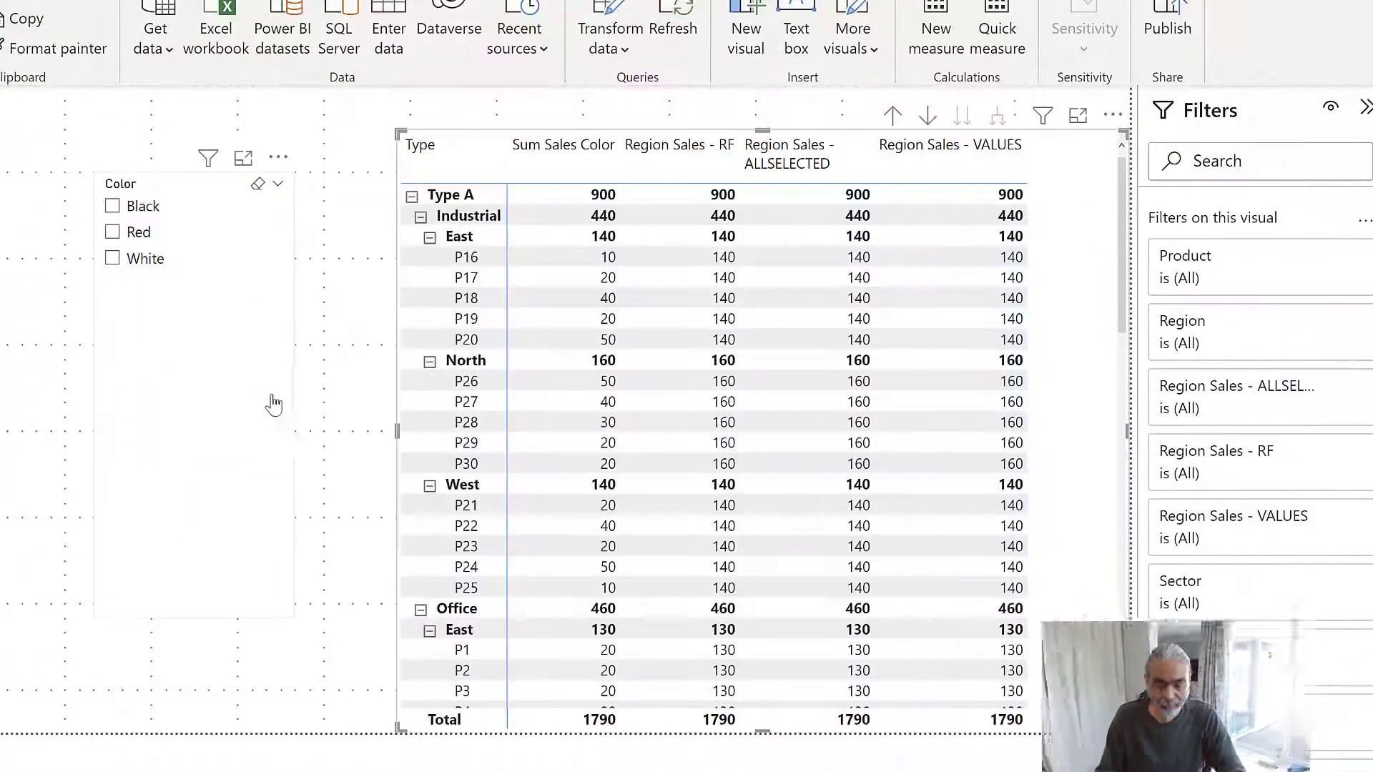
Shift the Color slicer away from the matrix and widen the matrix toward the slicer
left_click(241, 418)
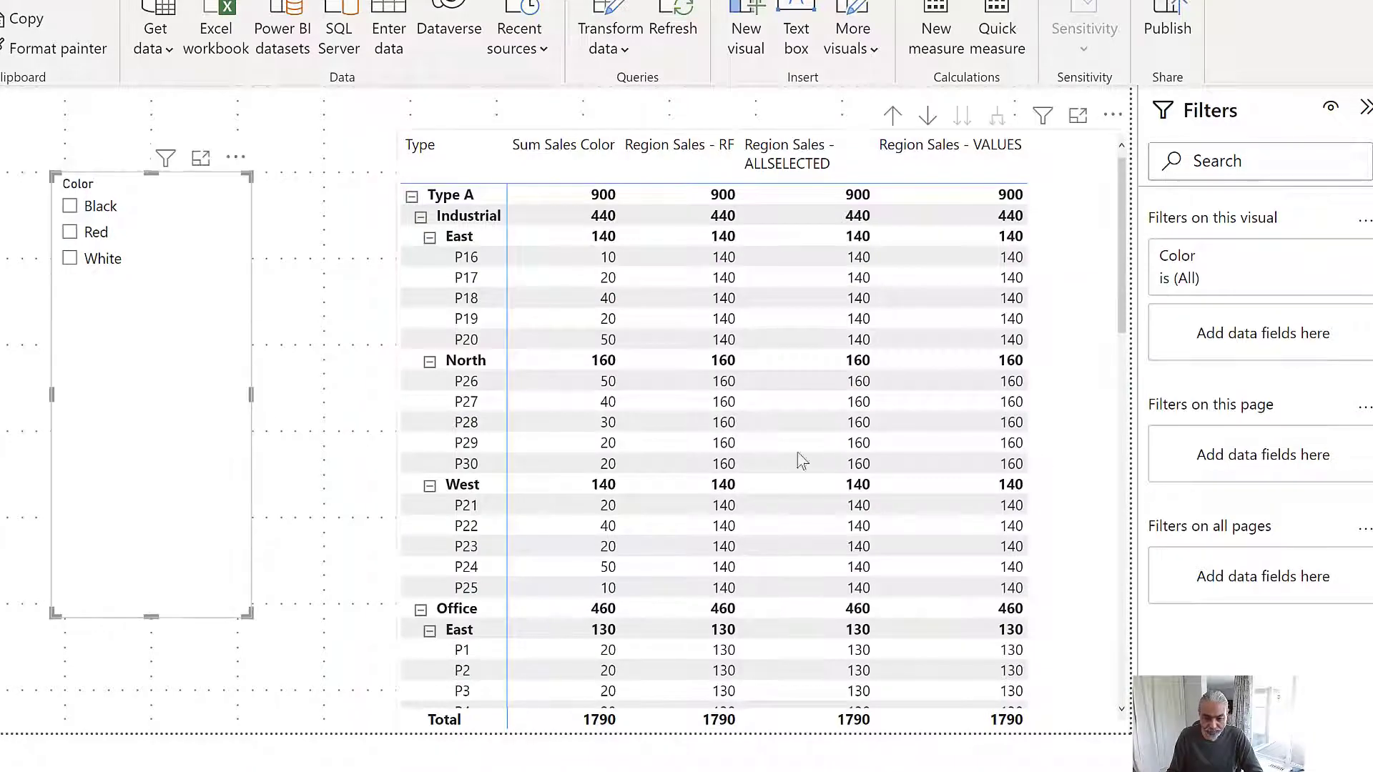
left_click(398, 434)
left_click_drag(399, 432, 326, 437)
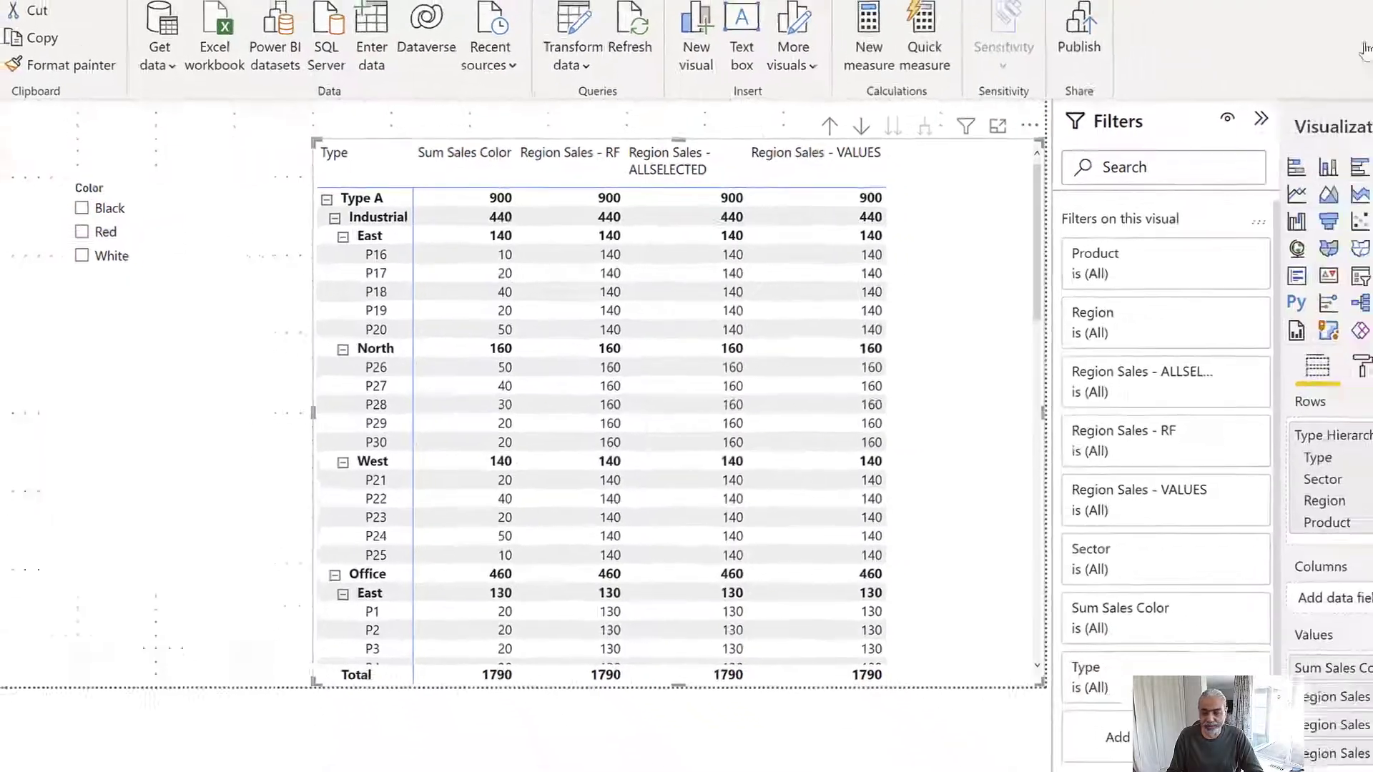
Inspect the Color column in the Product Color table's data and return to the report page
left_click(19, 180)
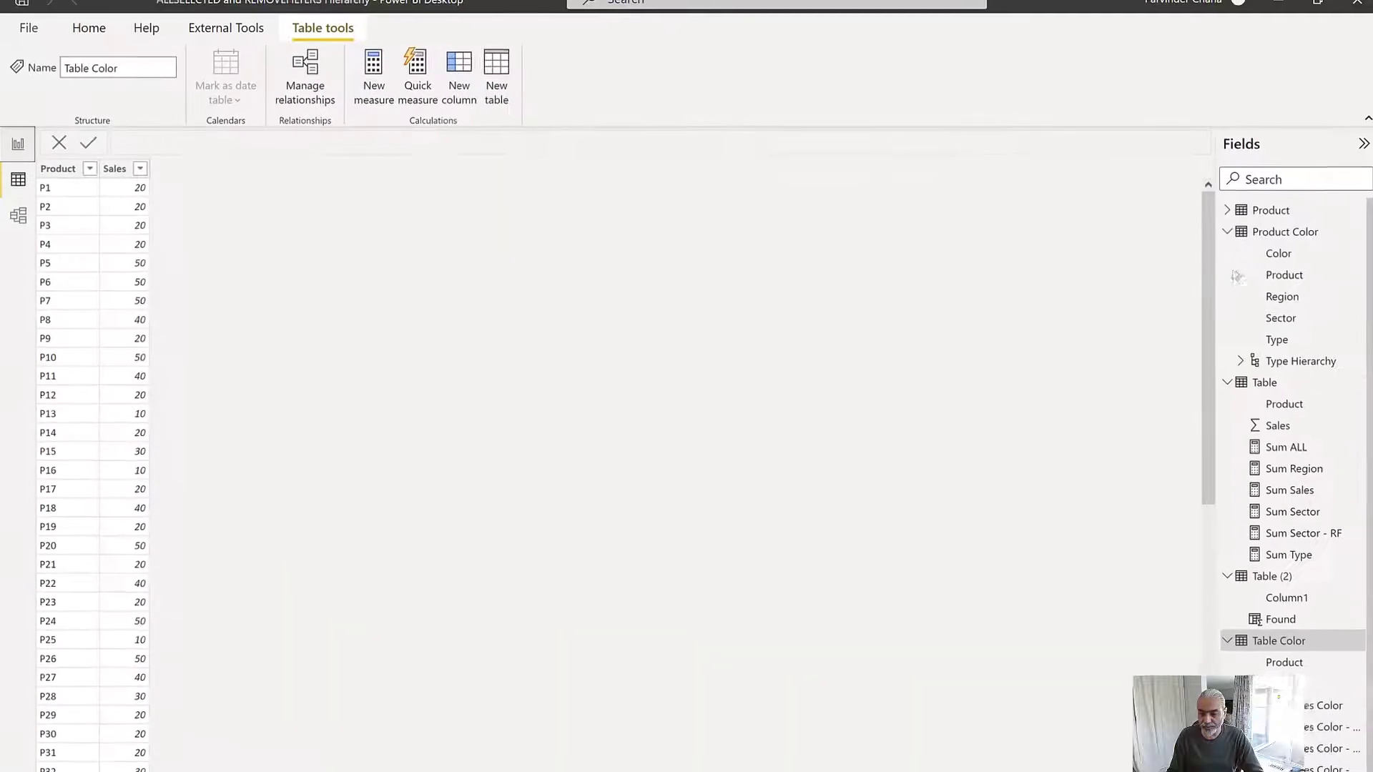
left_click(1275, 233)
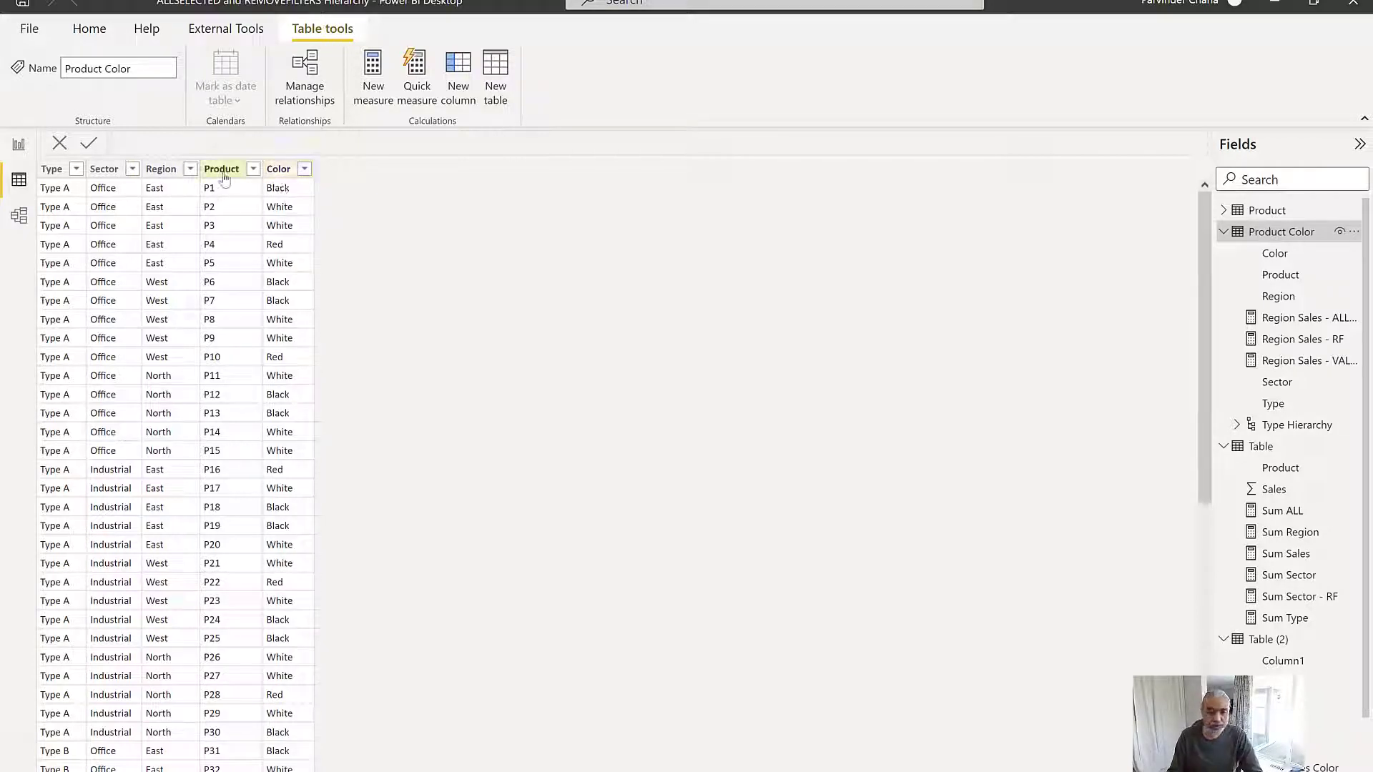
left_click(281, 172)
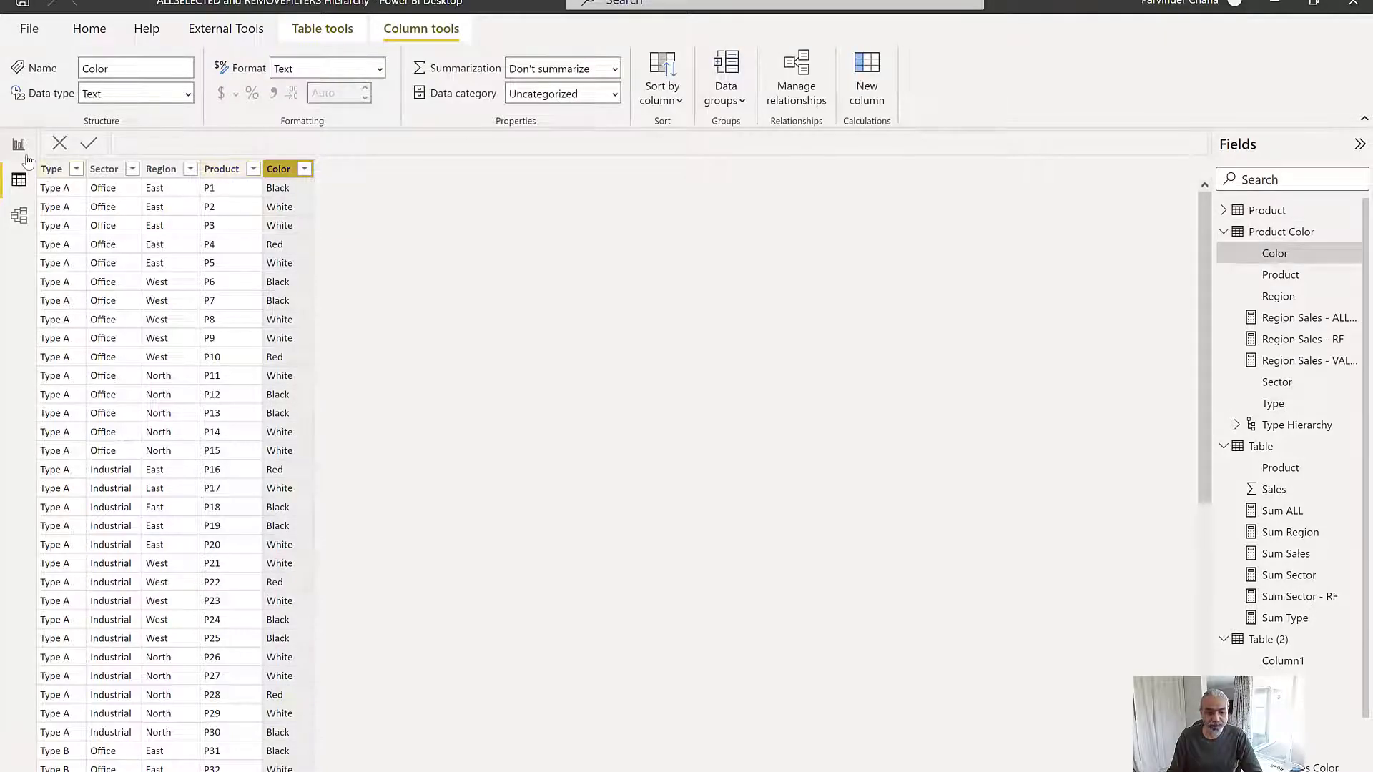
left_click(20, 146)
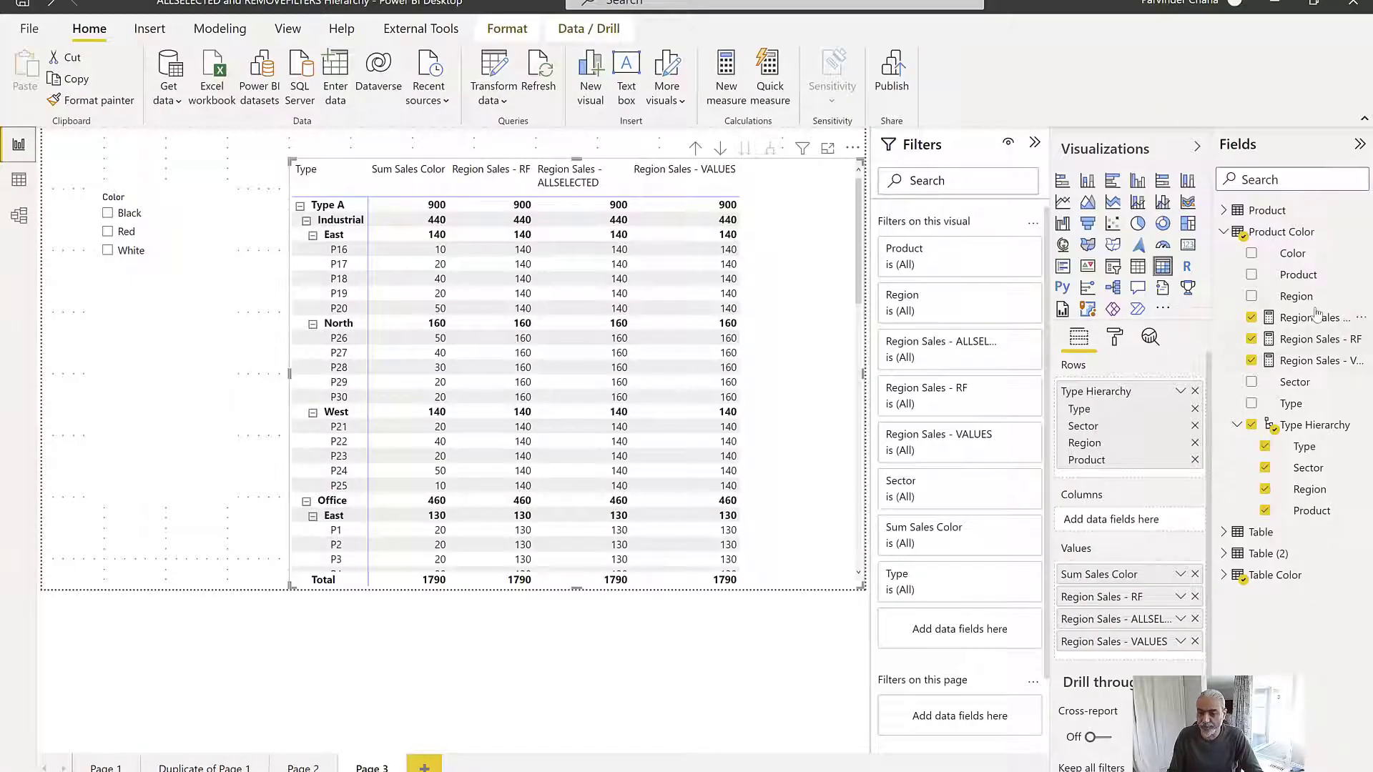
Add the Color field to the matrix rows below Type Hierarchy, widen the matrix, and expand product P16
left_click_drag(1306, 266, 1135, 483)
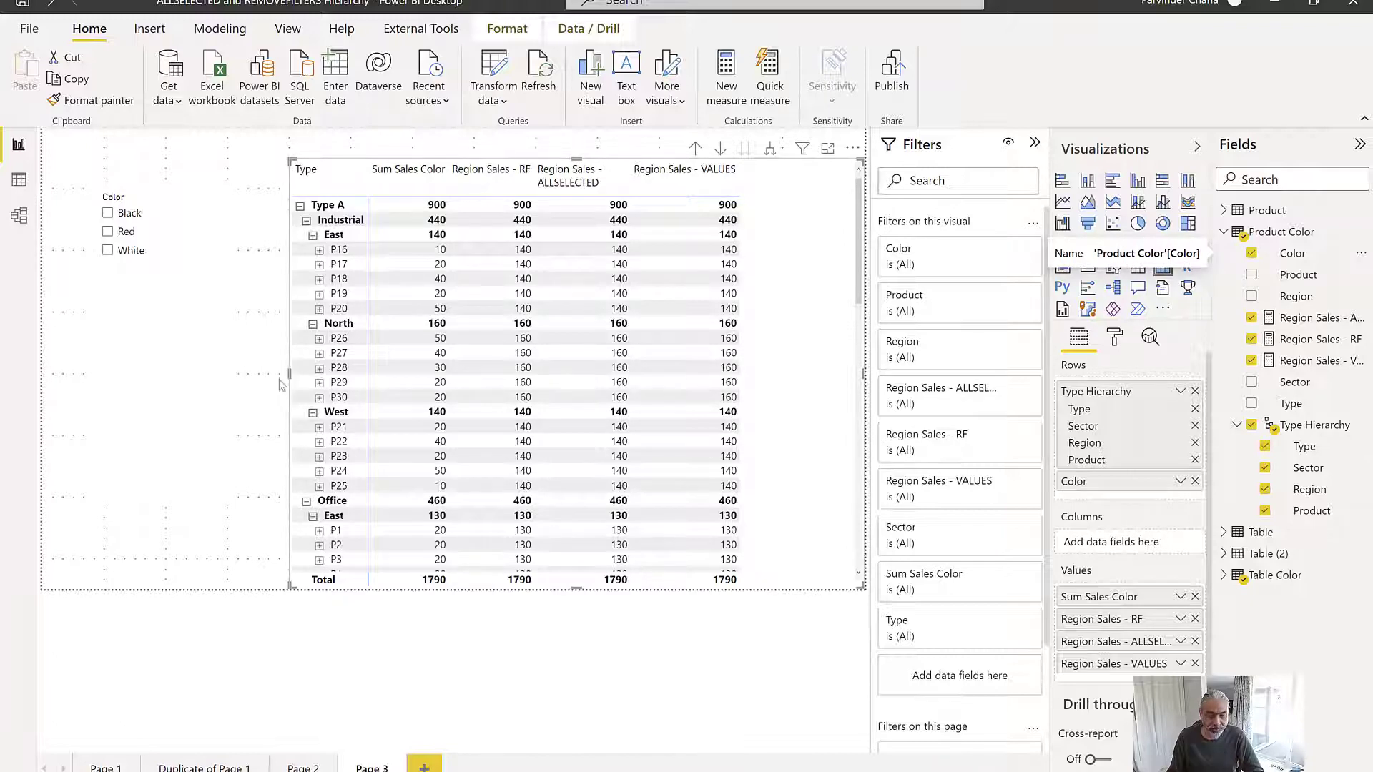
left_click_drag(279, 374, 262, 361)
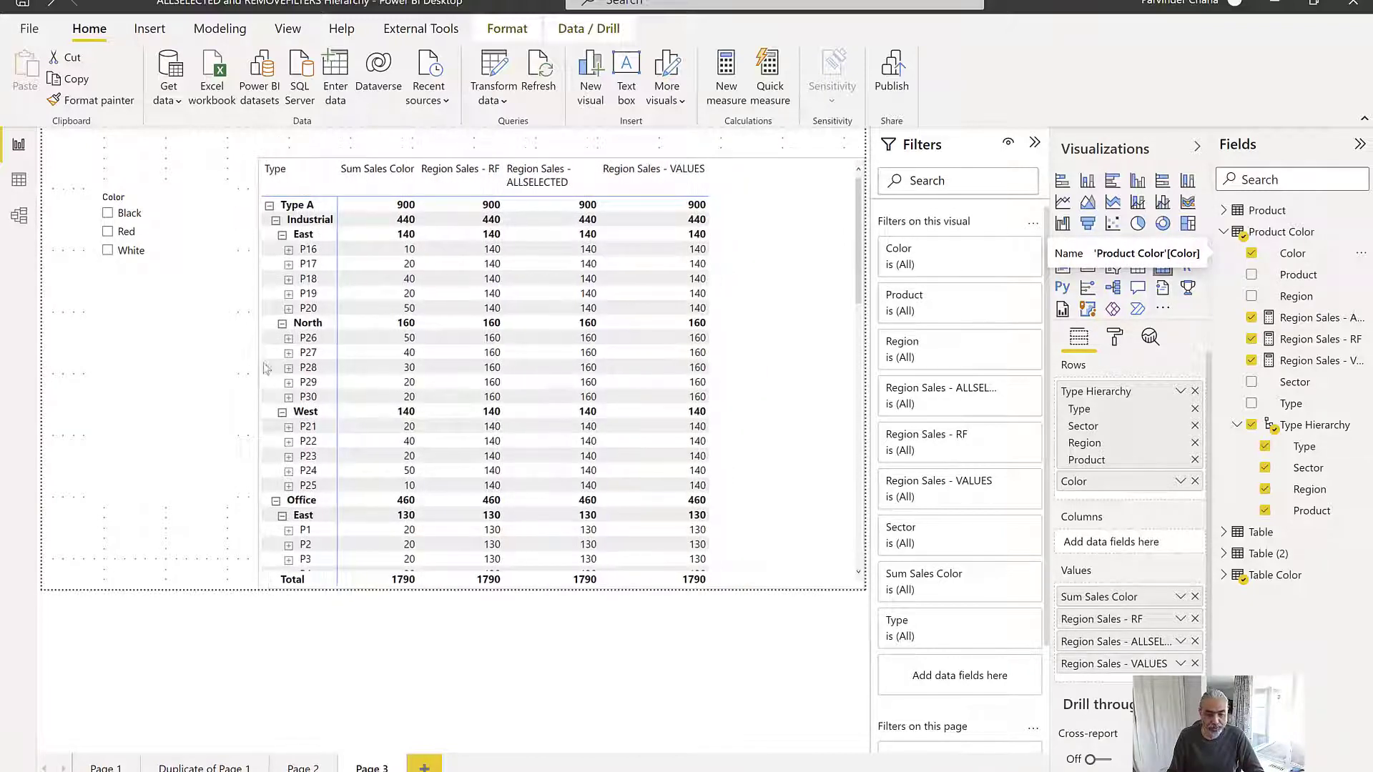
left_click(288, 250)
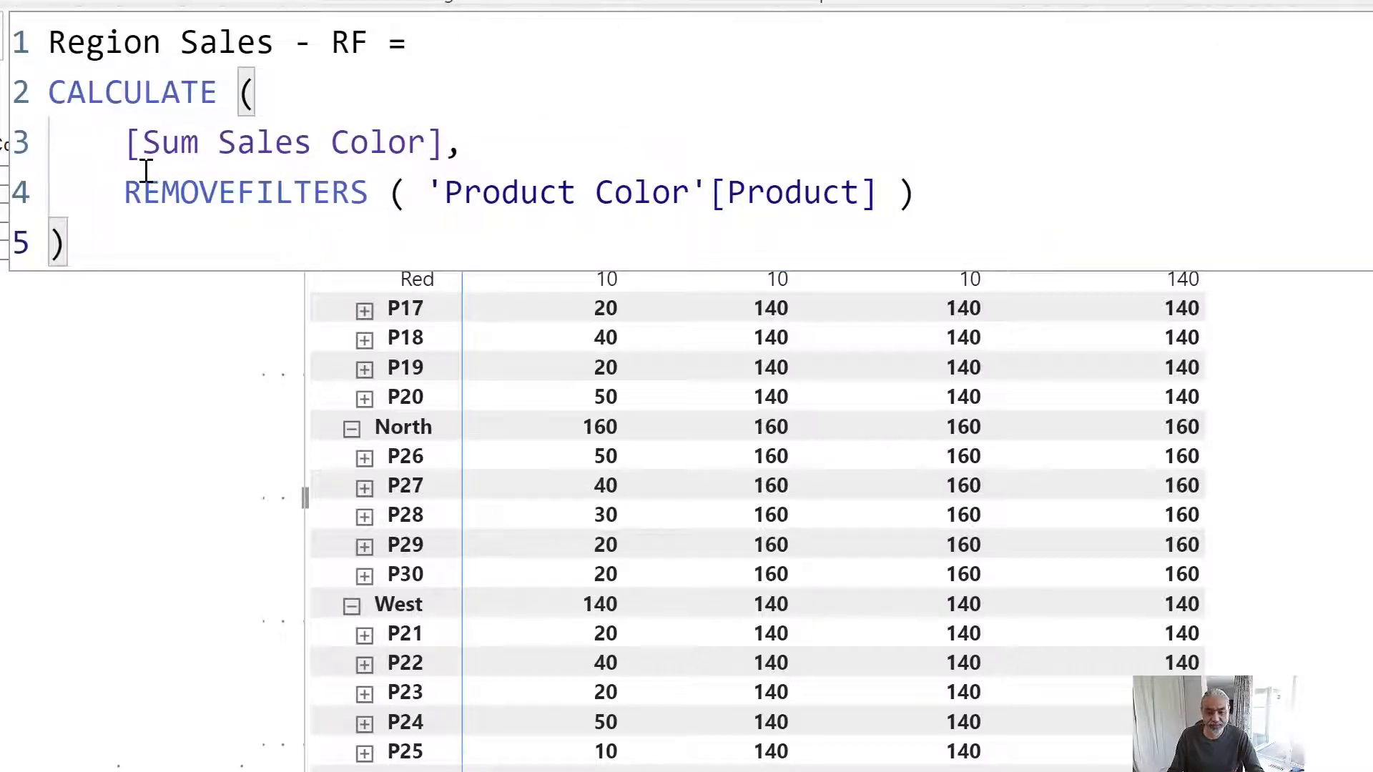
Examine the REMOVEFILTERS function and the [Sum Sales Color] expression in the Region Sales - RF formula
left_click_drag(130, 191, 437, 179)
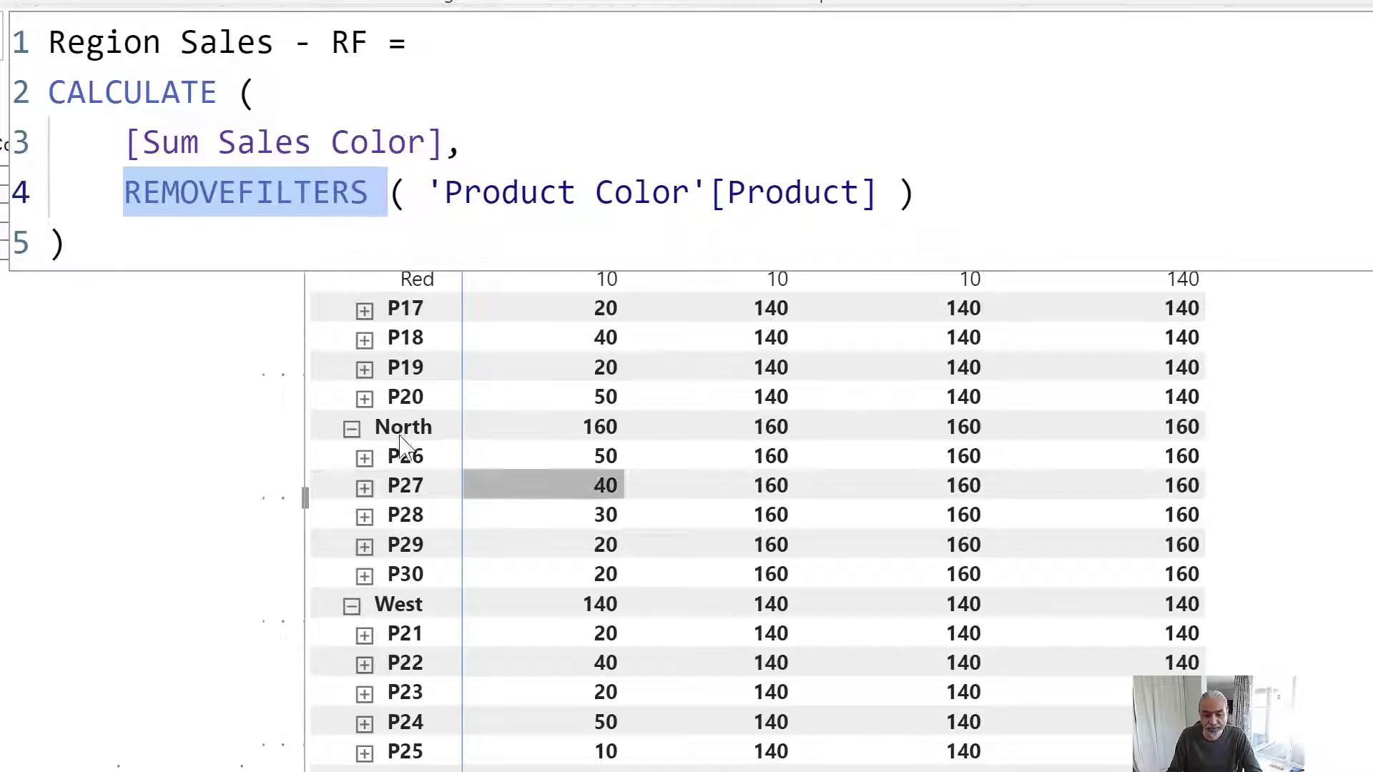
left_click_drag(198, 142, 465, 143)
left_click(175, 656)
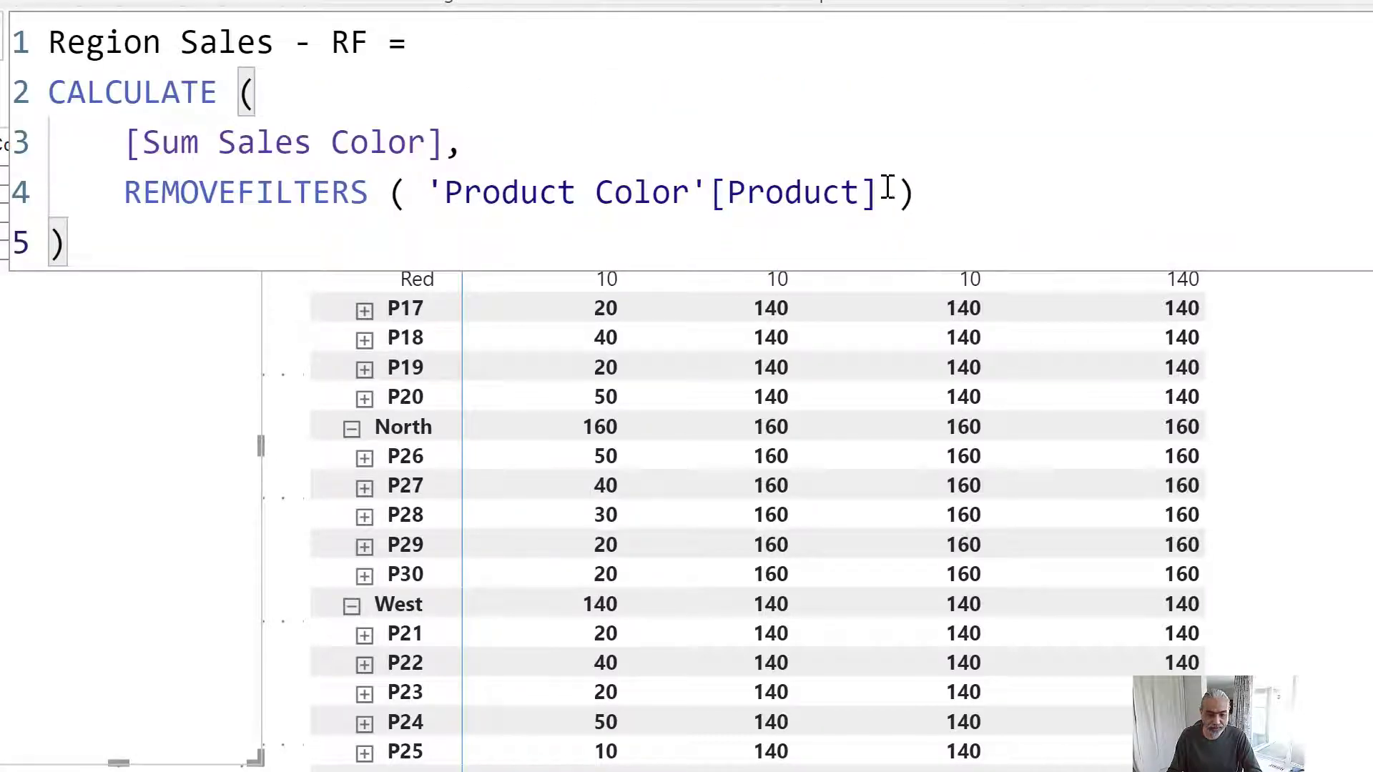
Start a second column argument after 'Product Color'[Product] in the REMOVEFILTERS call of Region Sales - RF
left_click(888, 187)
type(", ")
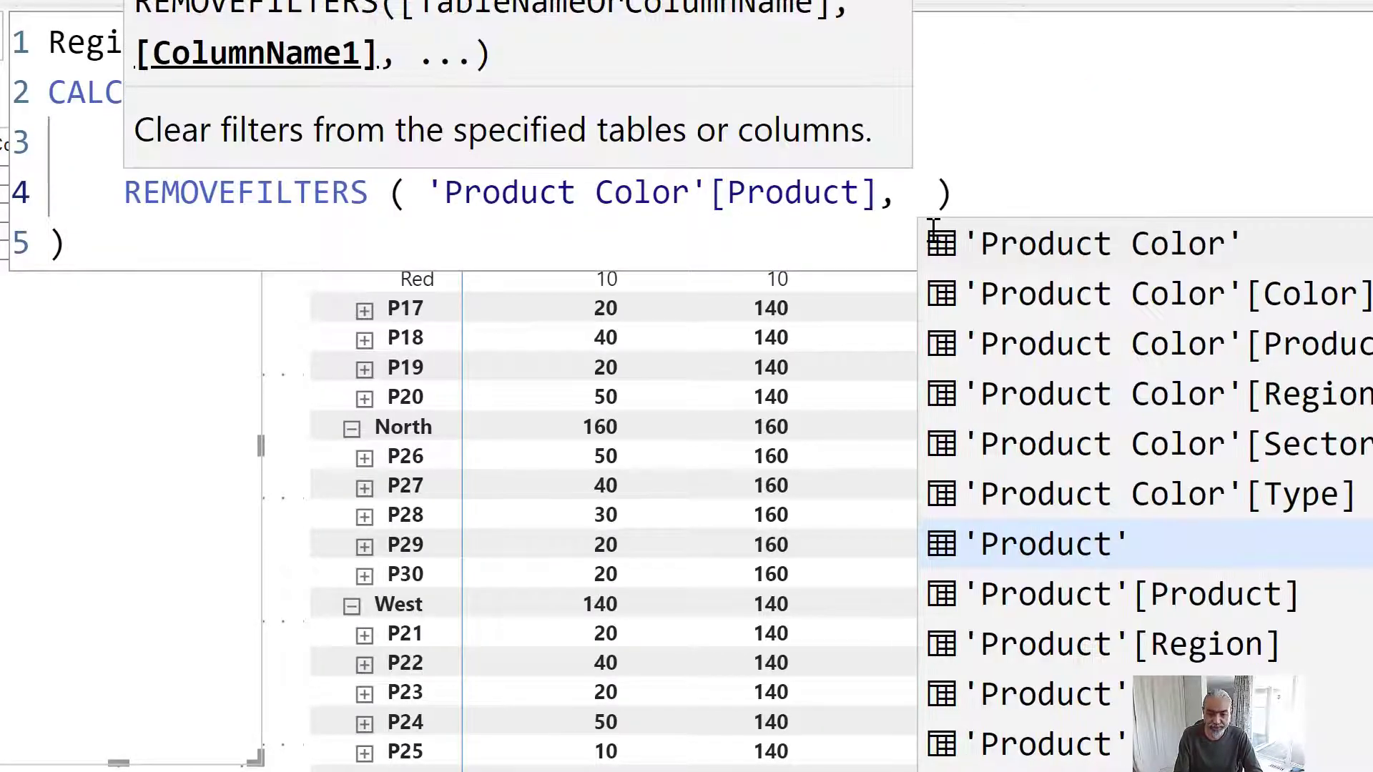
type("Product")
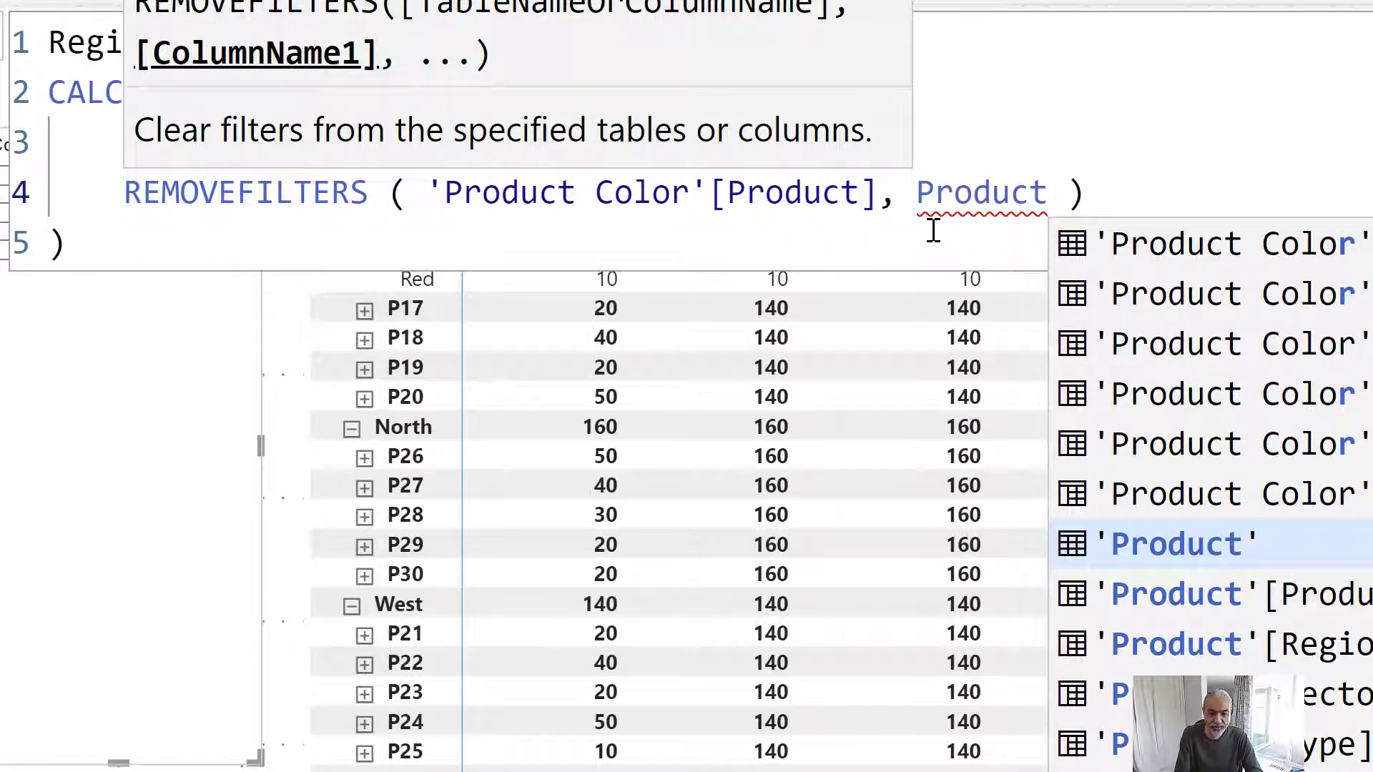
type("s")
key("BackSpace")
type("color[")
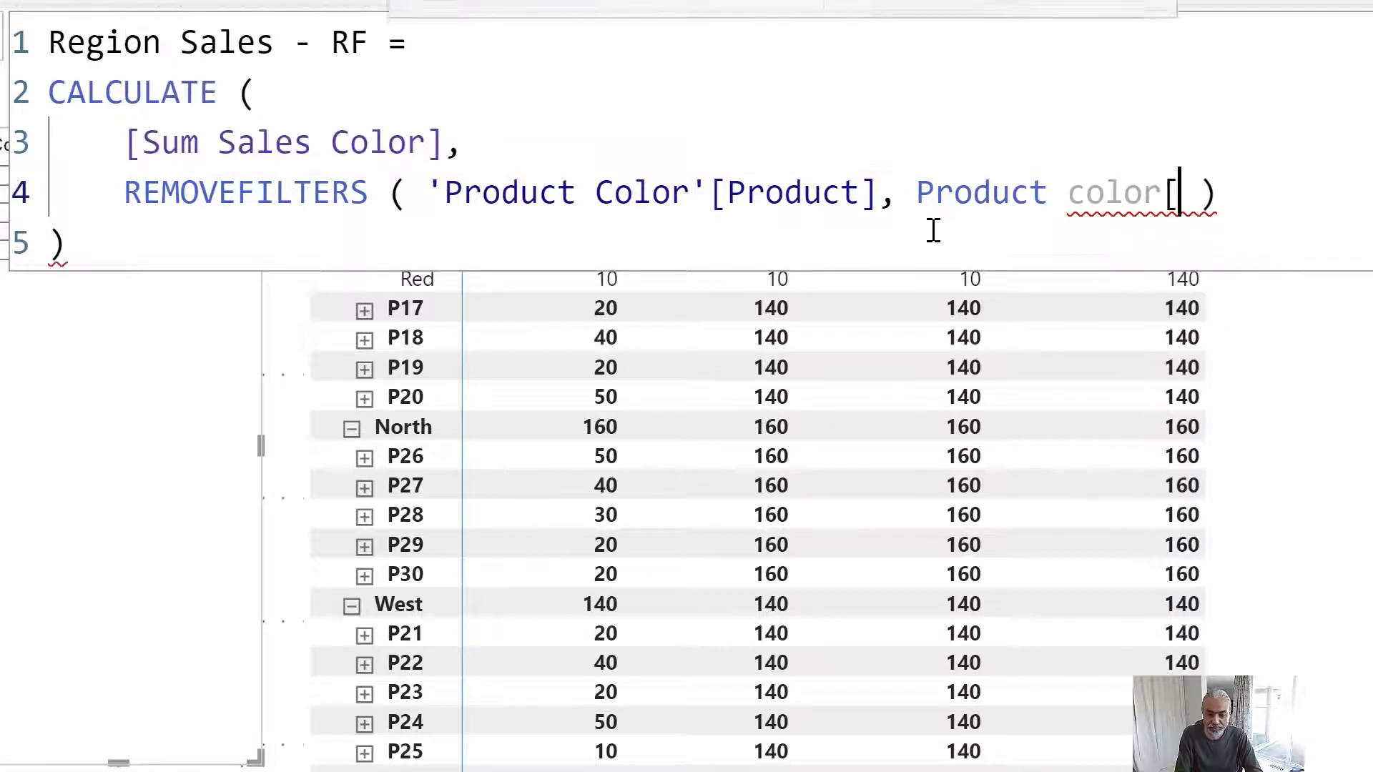
Replace the partial text in REMOVEFILTERS with the 'Product Color'[Color] column as the second argument
key("BackSpace")
key("BackSpace")
key("BackSpace")
key("BackSpace")
key("BackSpace")
key("BackSpace")
key("BackSpace")
type("Color")
key("Down")
key("Down")
key("Down")
key("Up")
key("Up")
key("Tab")
key("End")
key("Down")
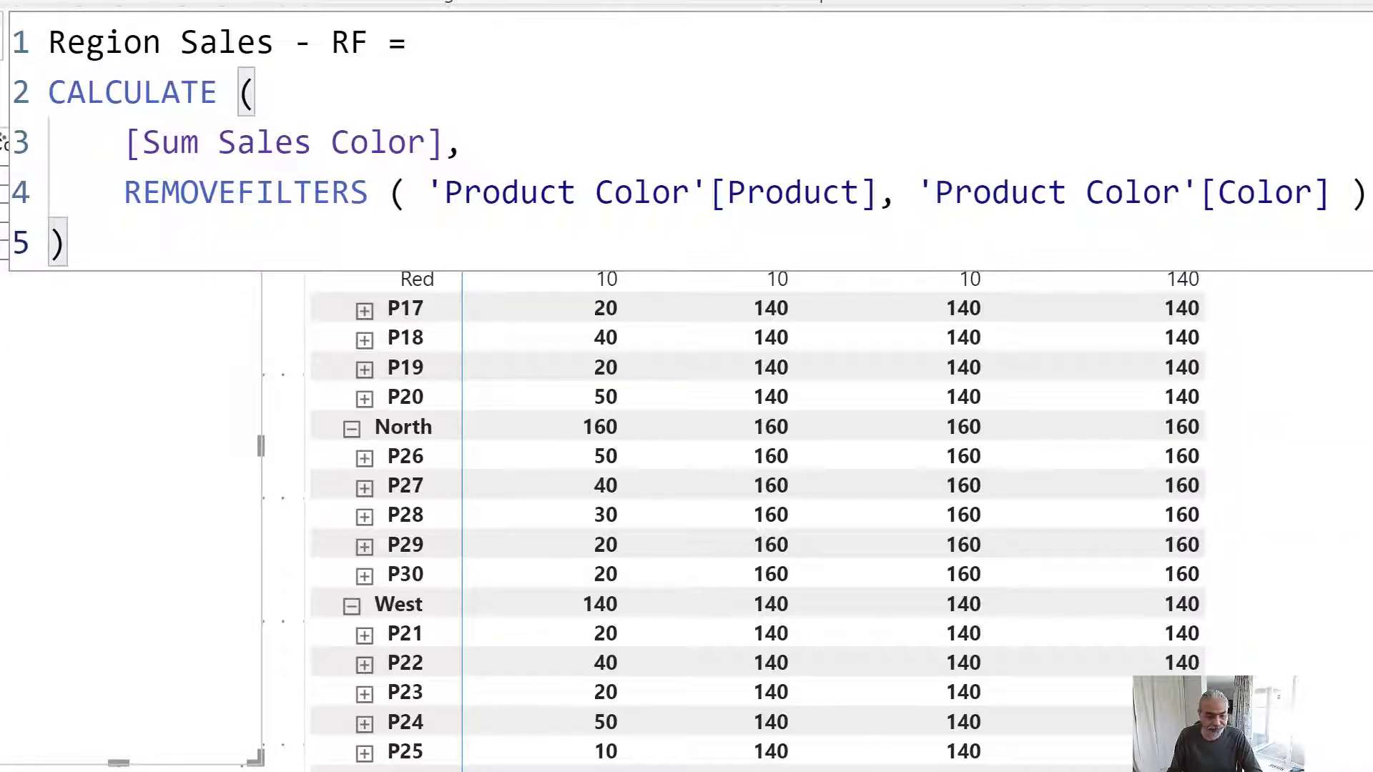
Commit the Region Sales - RF formula, and collapse and re-expand product P16 in the matrix
left_click(153, 582)
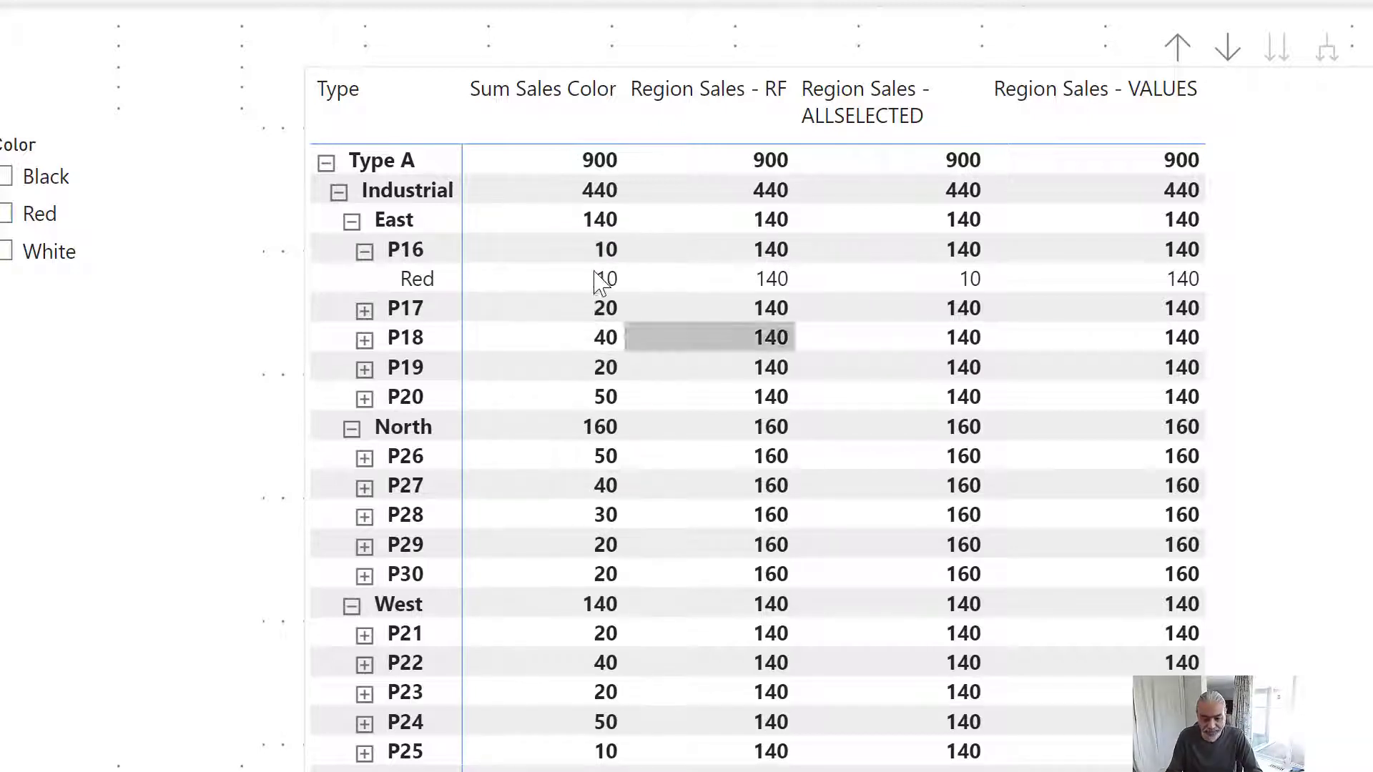
left_click(384, 255)
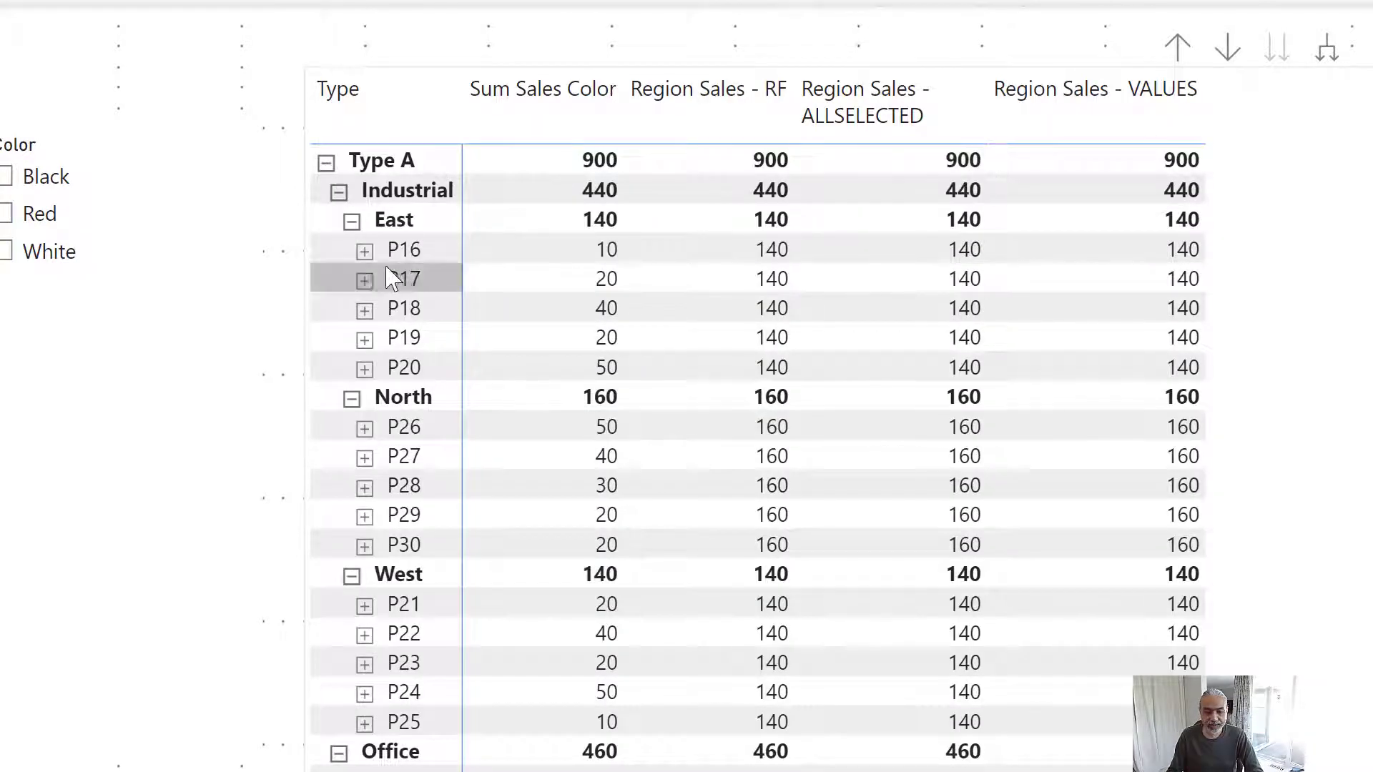
left_click(365, 252)
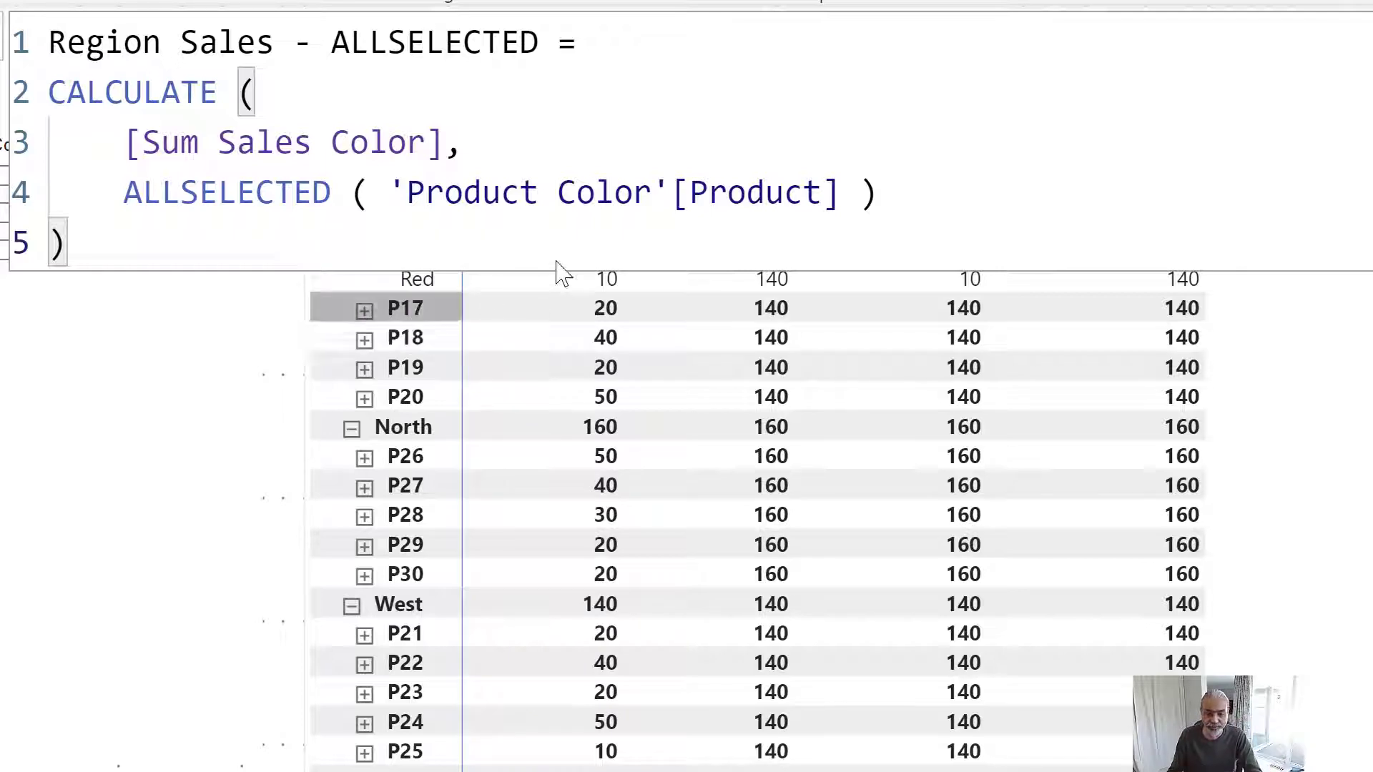
Add 'Product Color'[Color] as the second argument of ALLSELECTED in the Region Sales - ALLSELECTED measure
left_click(842, 202)
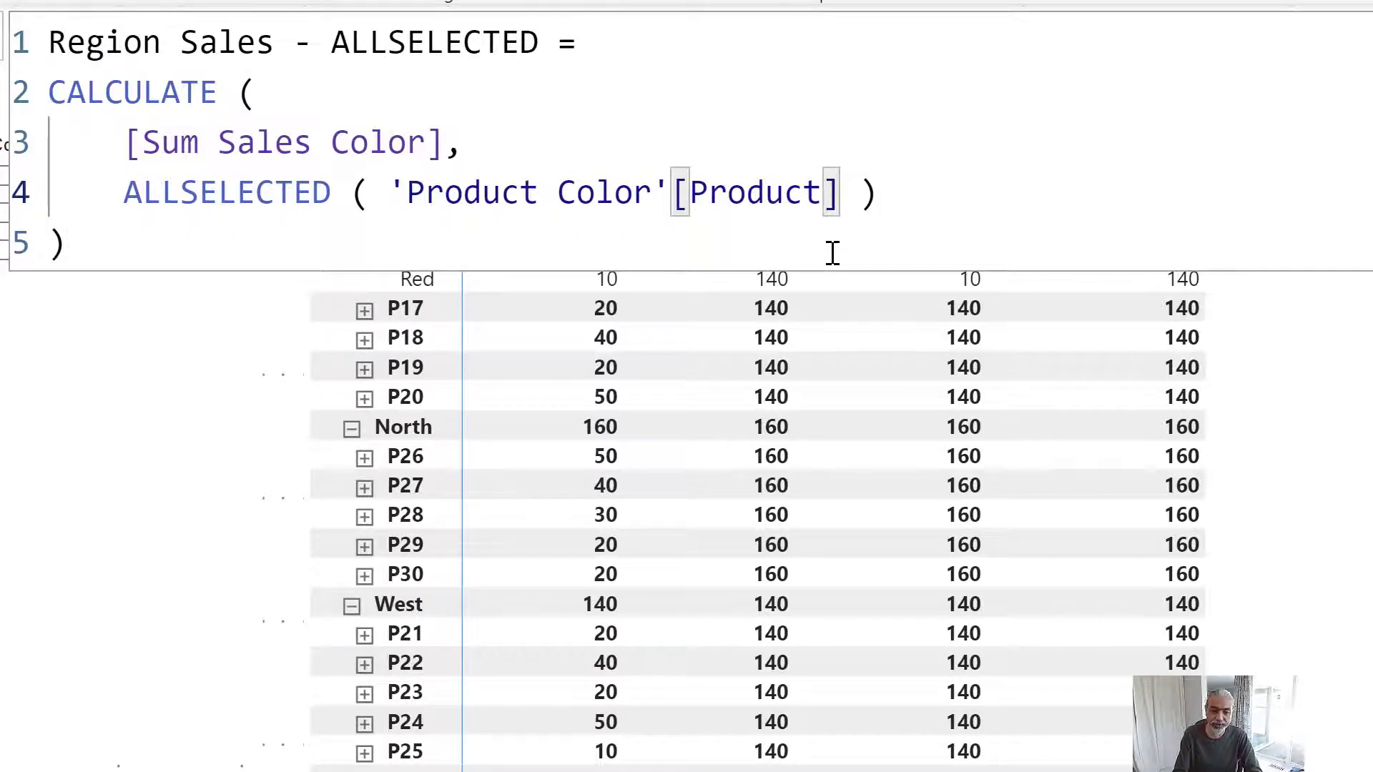
type(", 'Product Color'")
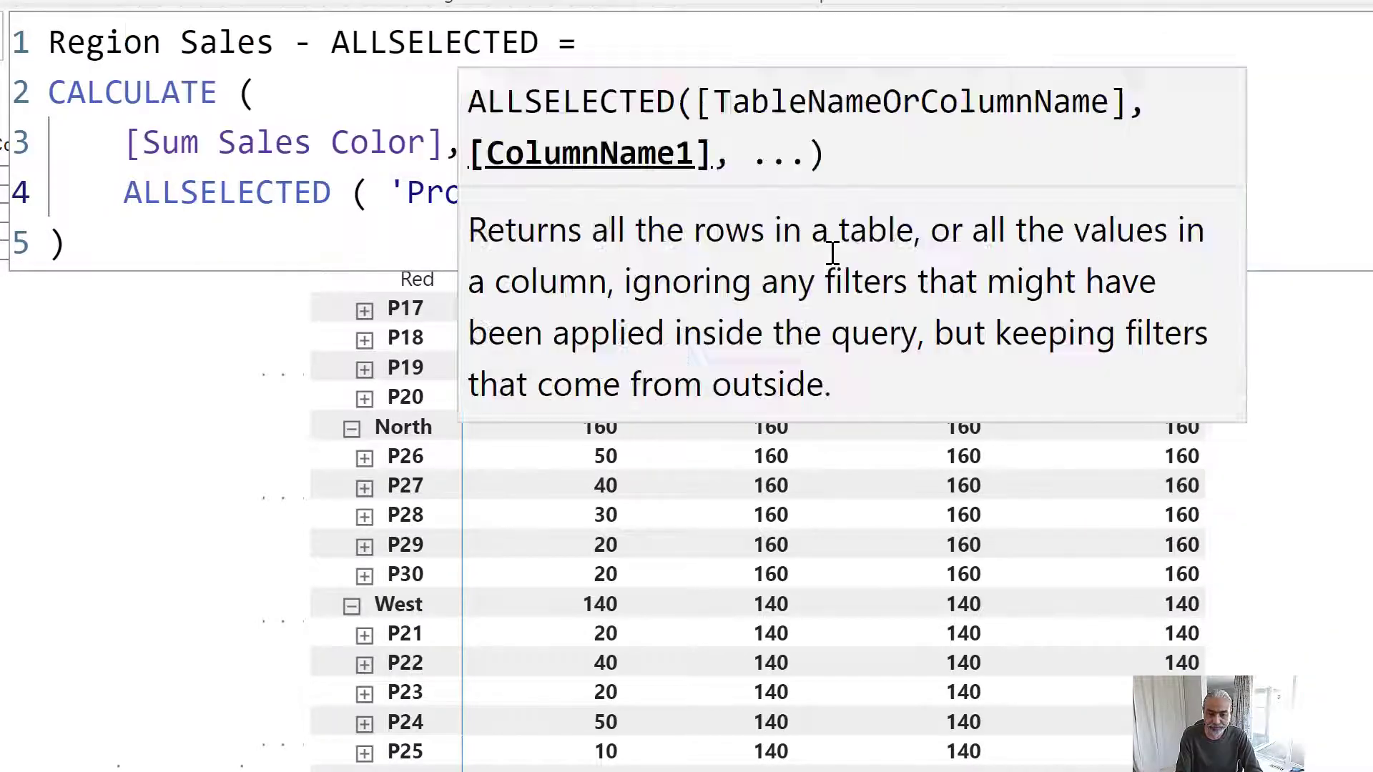
type("[Product], 'Product Color'[")
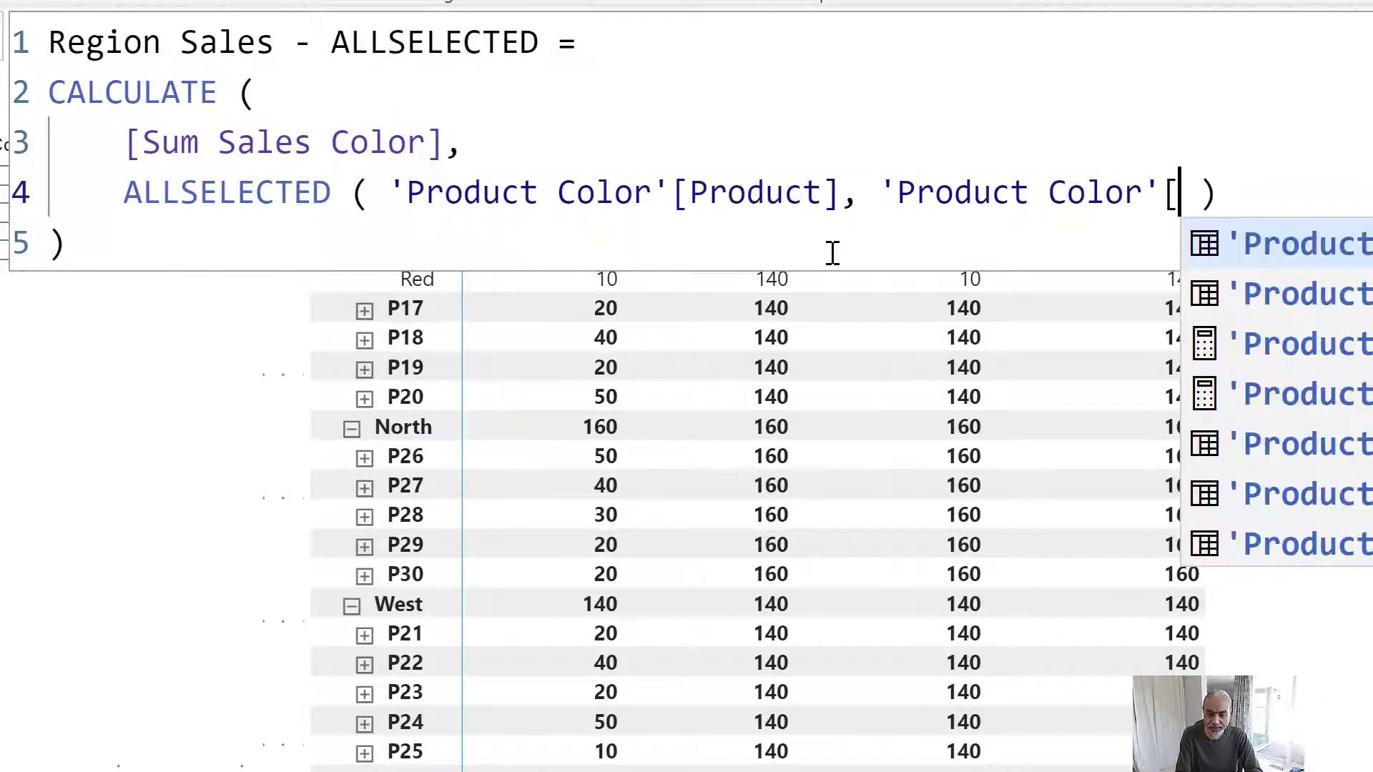
key("Tab")
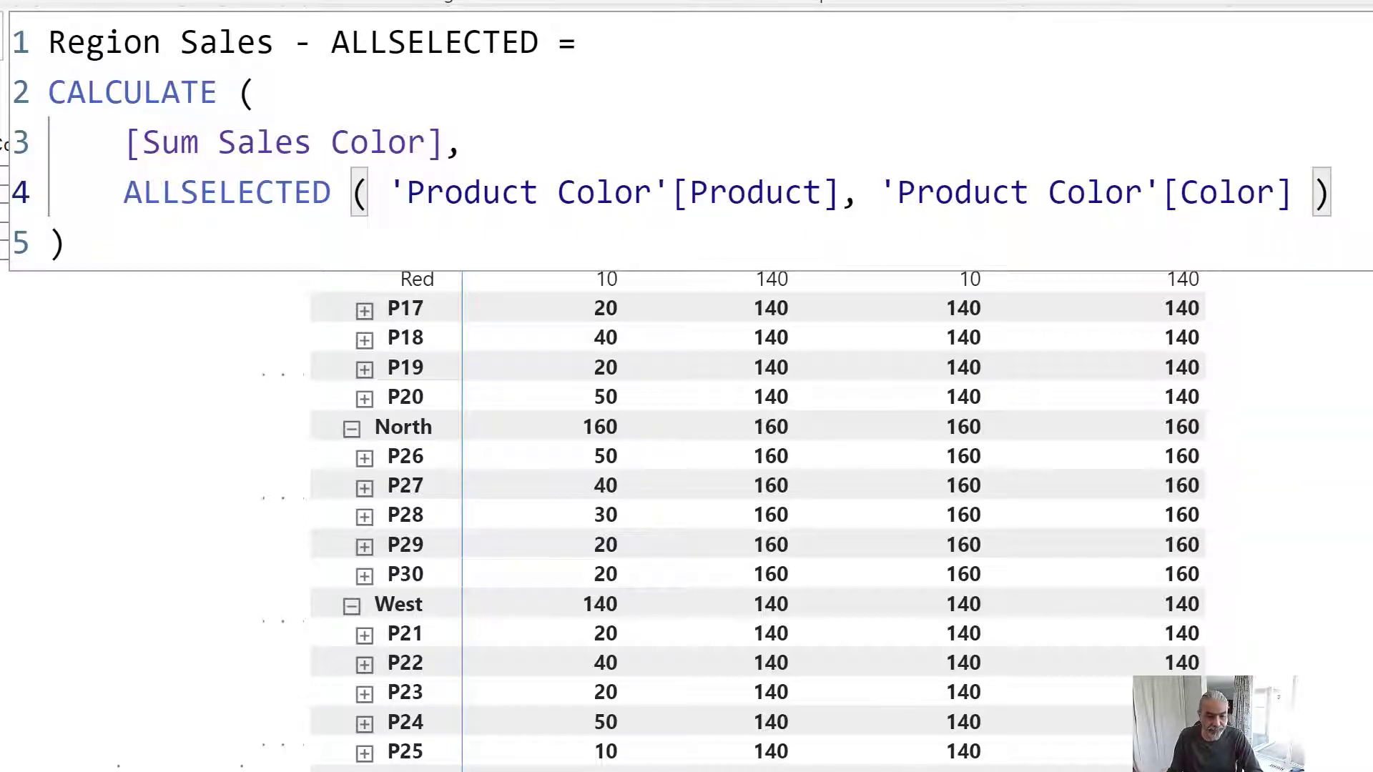
left_click(69, 244)
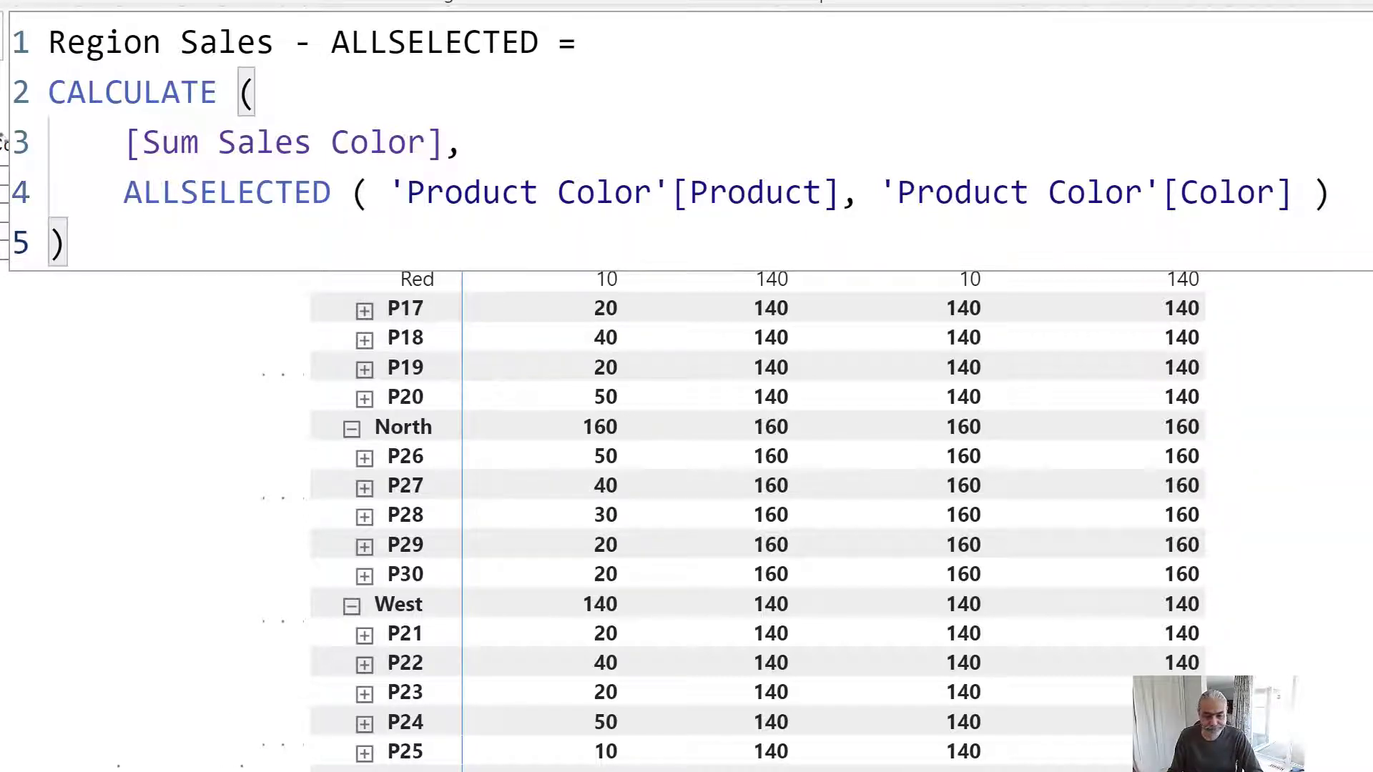
Commit the Region Sales - ALLSELECTED formula and compare the region measures on the Red row under product P16
key("Return")
left_click(409, 530)
left_click(662, 252)
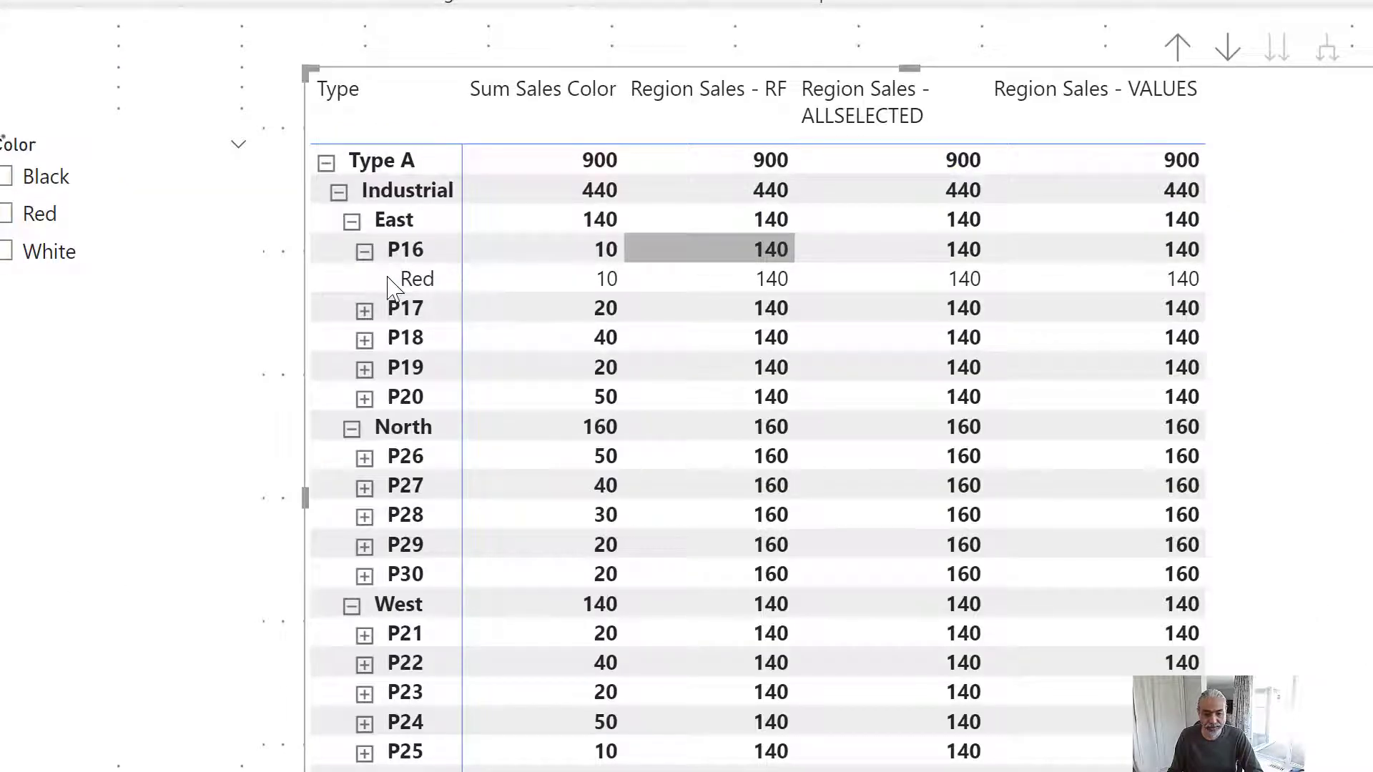
left_click(396, 280)
left_click(962, 287)
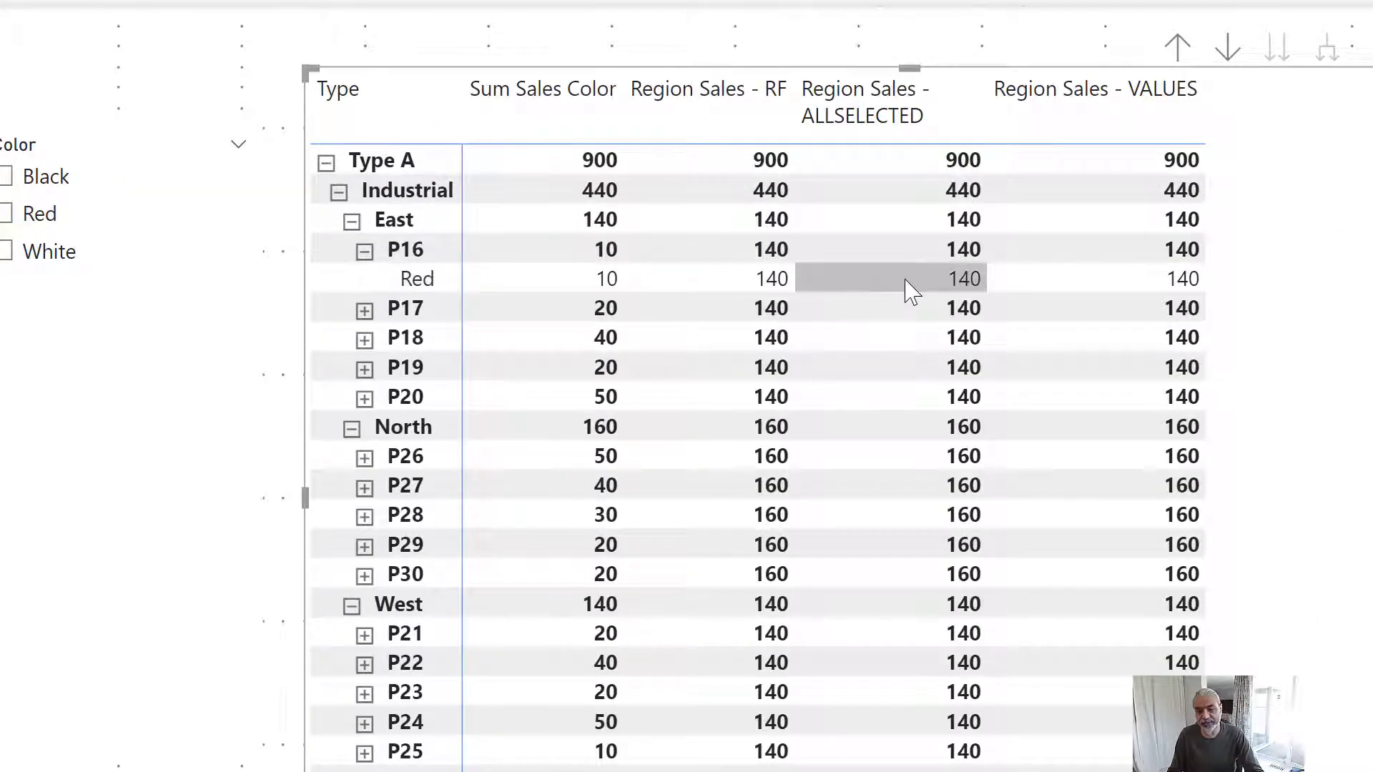
left_click(766, 293)
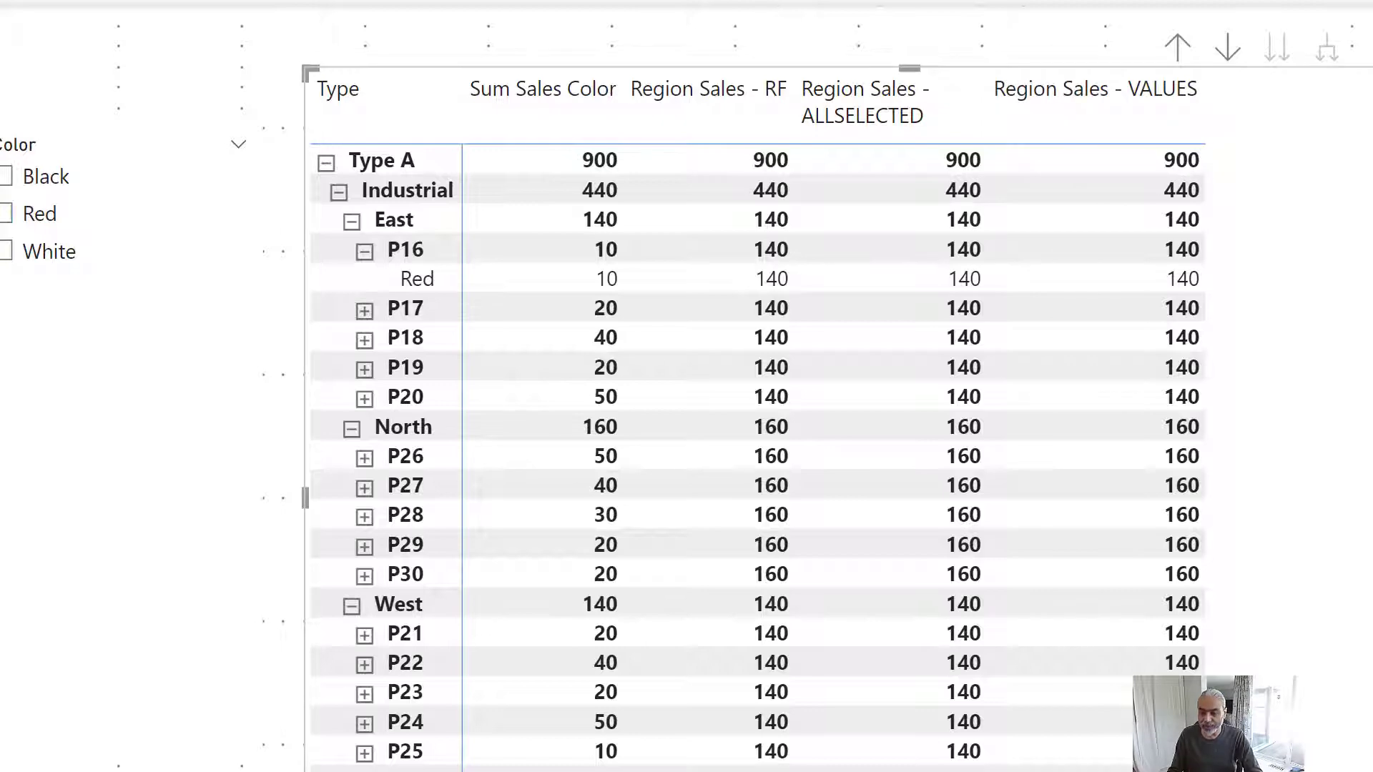
Open the Region Sales - VALUES measure and examine its ALLSELECTED table filter and the VALUES lines for Type, Sector and Region
left_click(1372, 214)
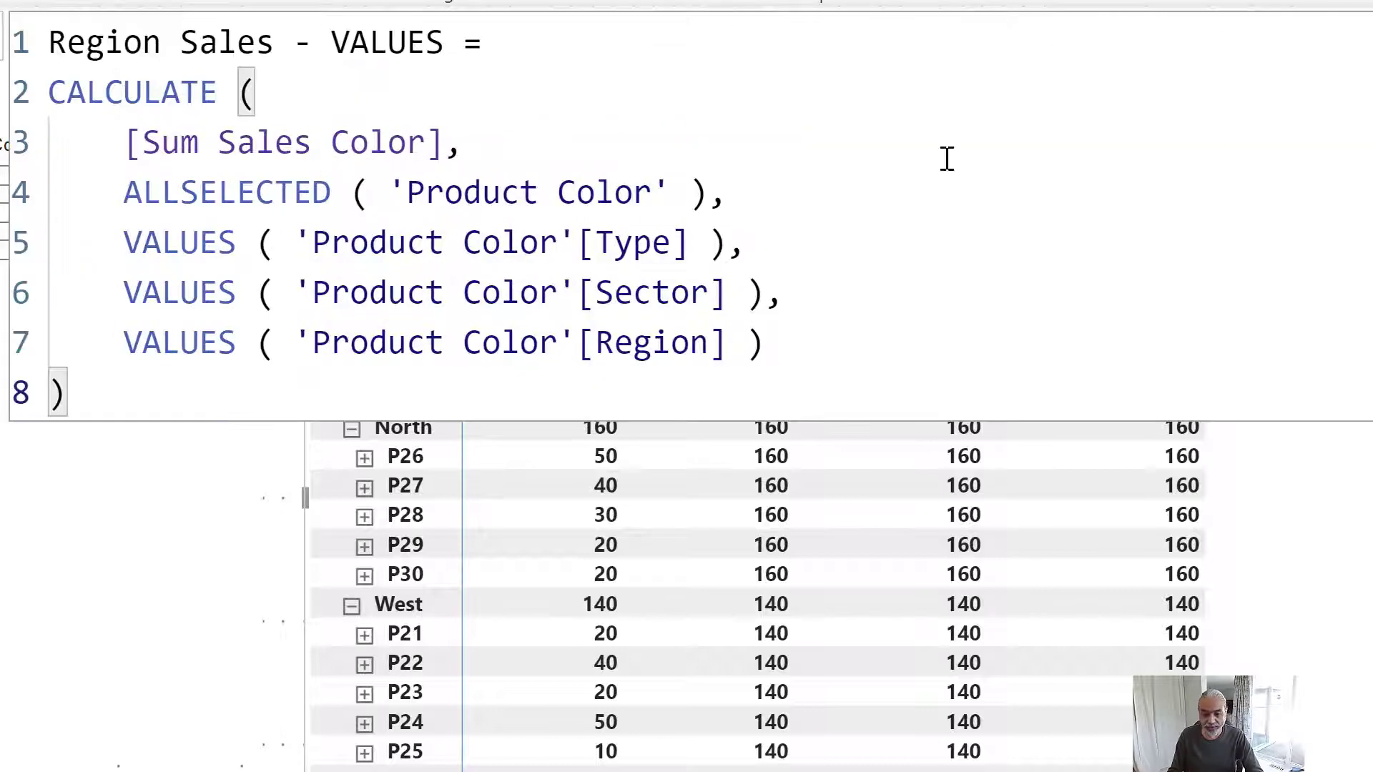
scroll(848, 225, "up", 2)
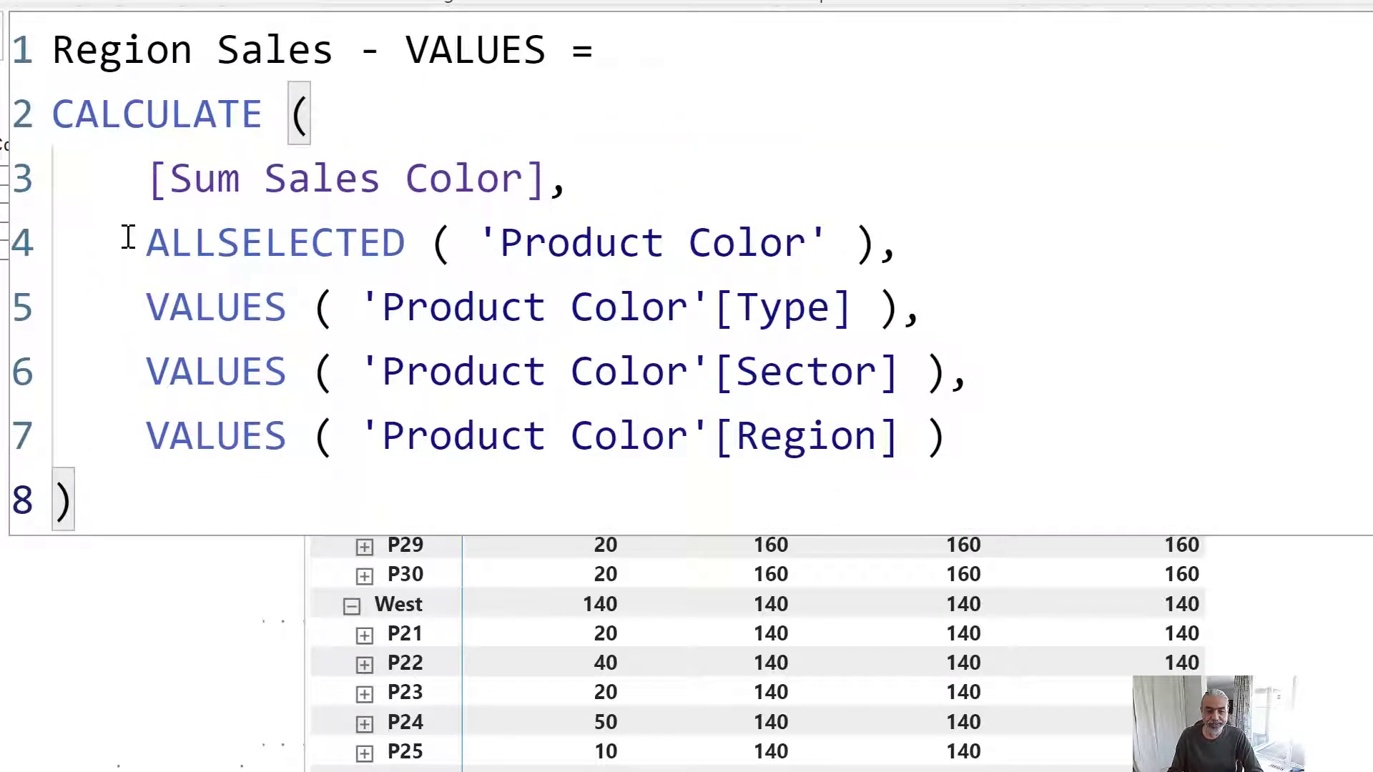
left_click(133, 234)
left_click_drag(133, 234, 999, 242)
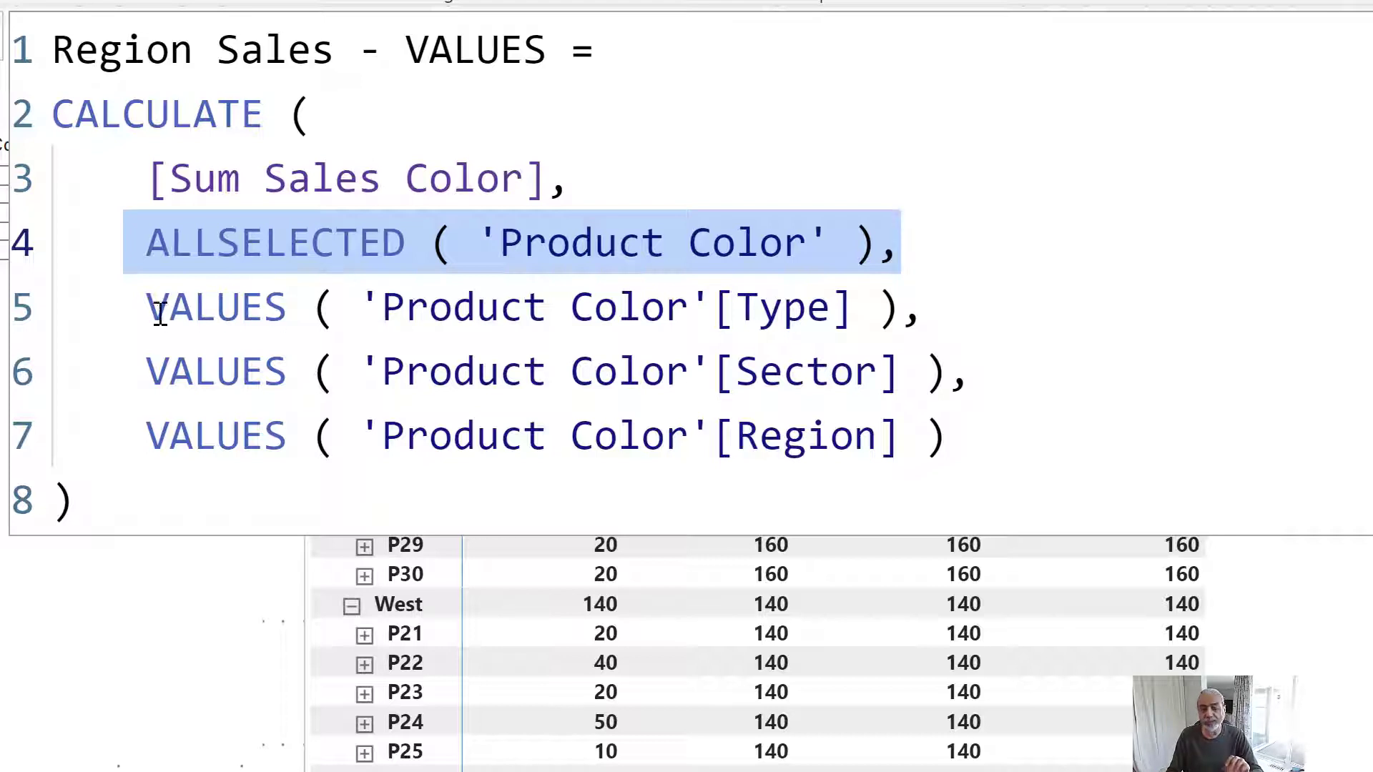
left_click_drag(114, 313, 897, 304)
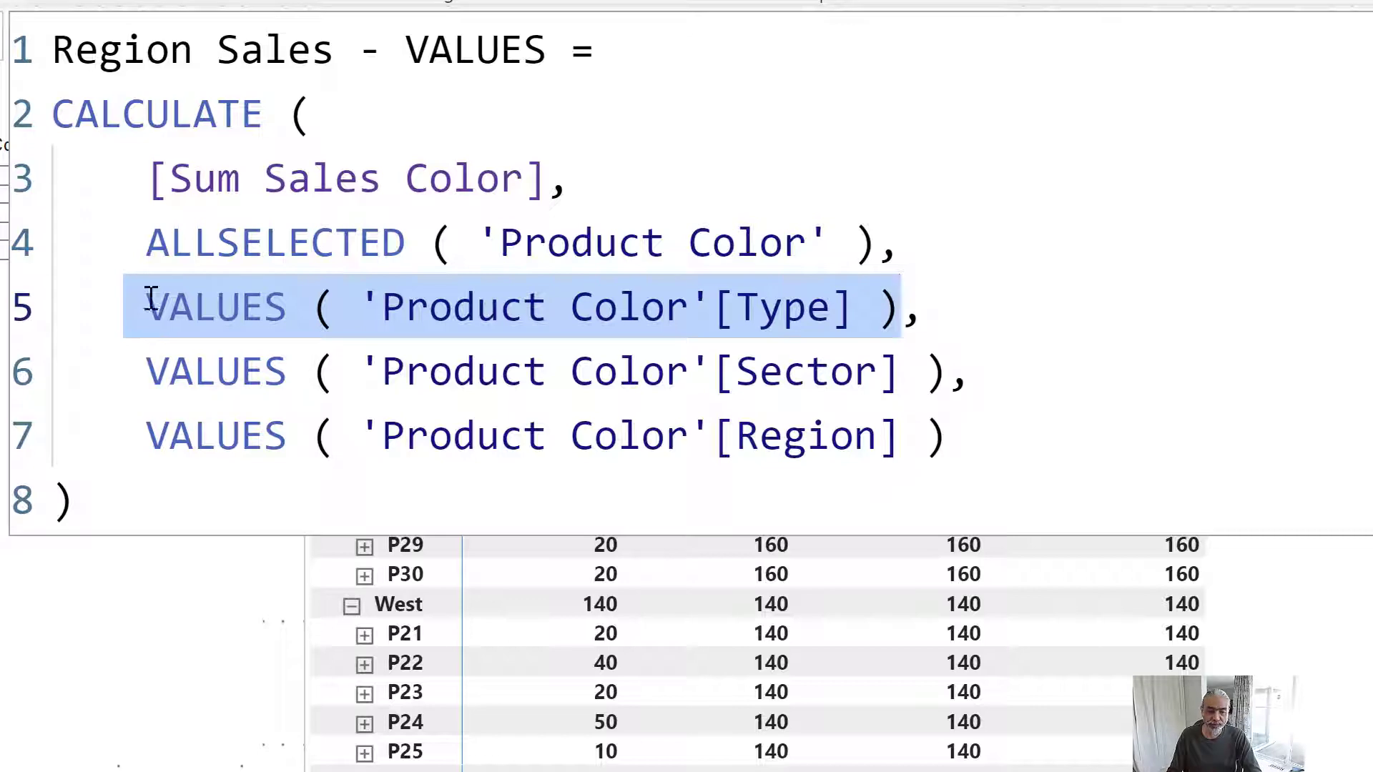
left_click(102, 368)
left_click(1161, 383, "shift")
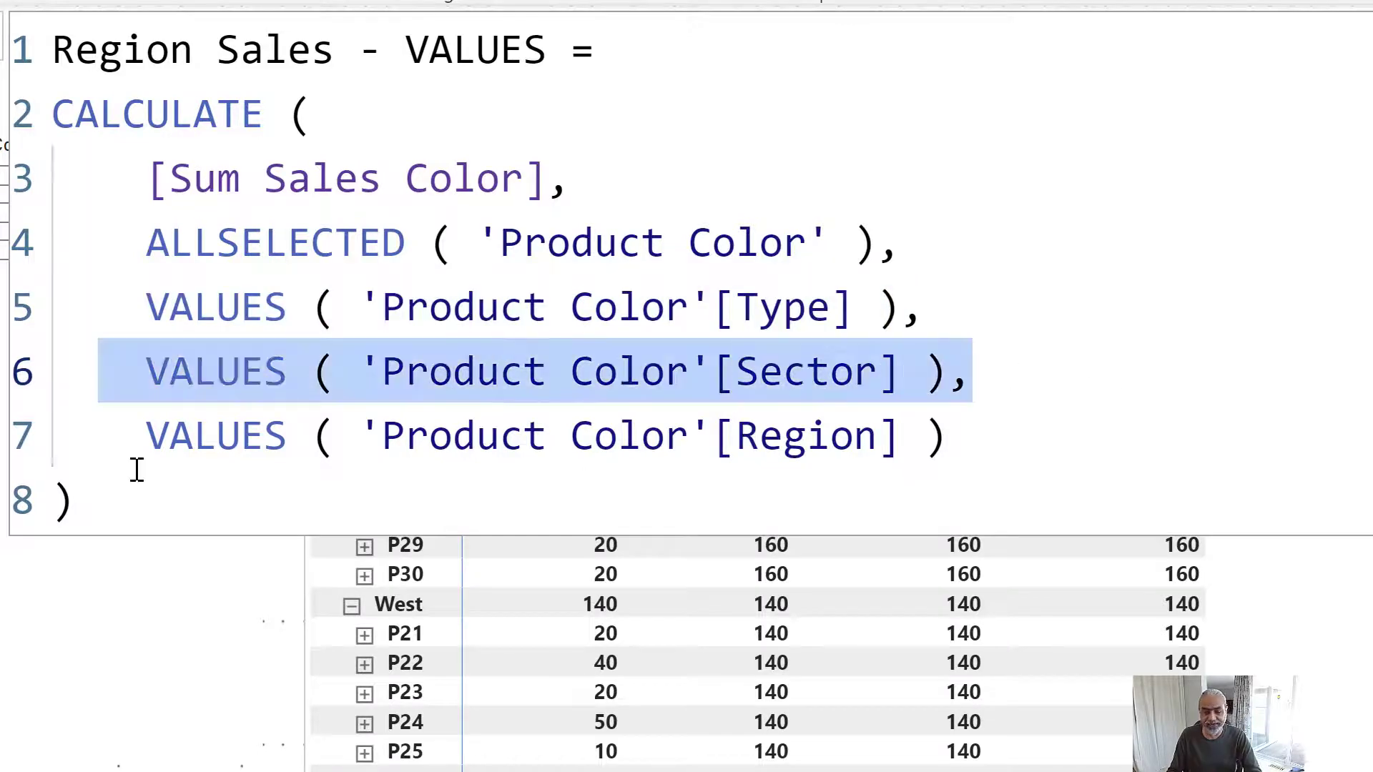
left_click_drag(126, 432, 996, 448)
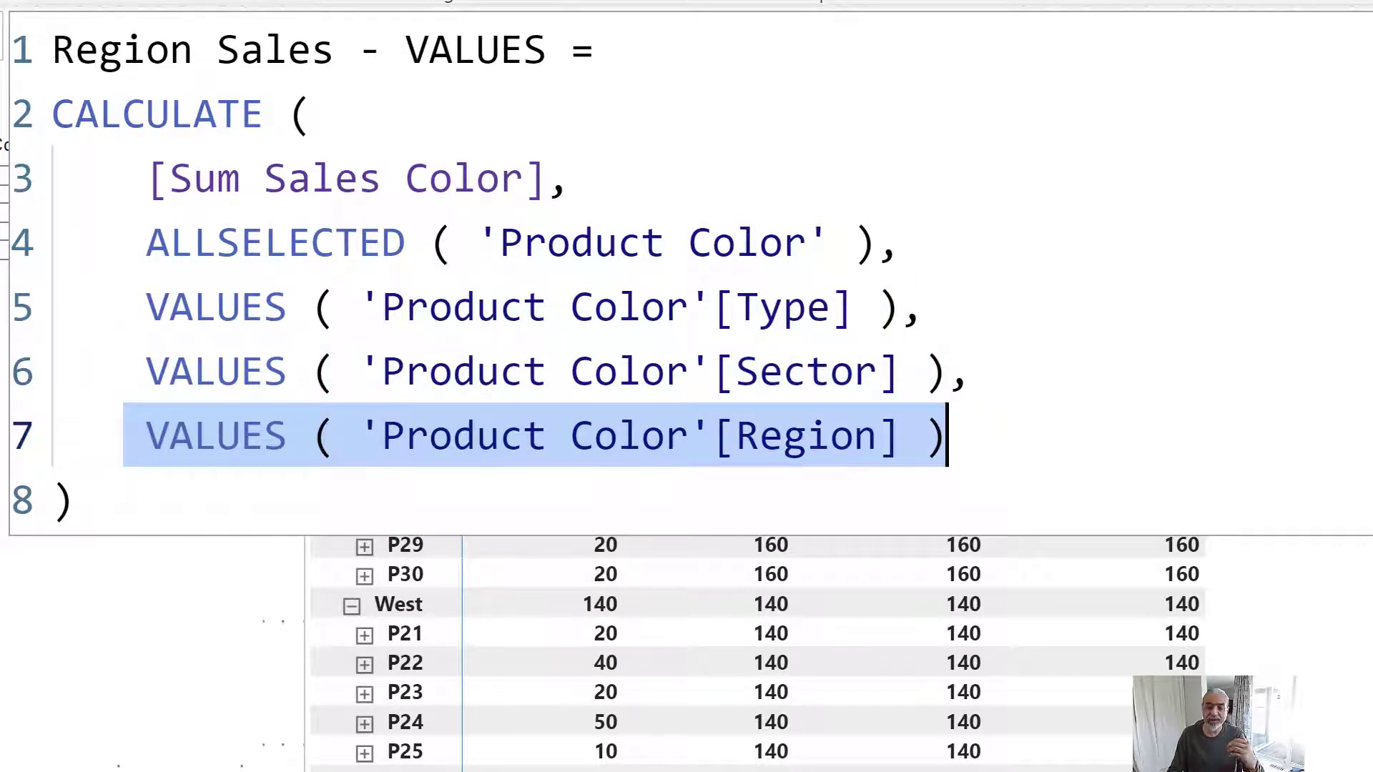
key("alt+Tab")
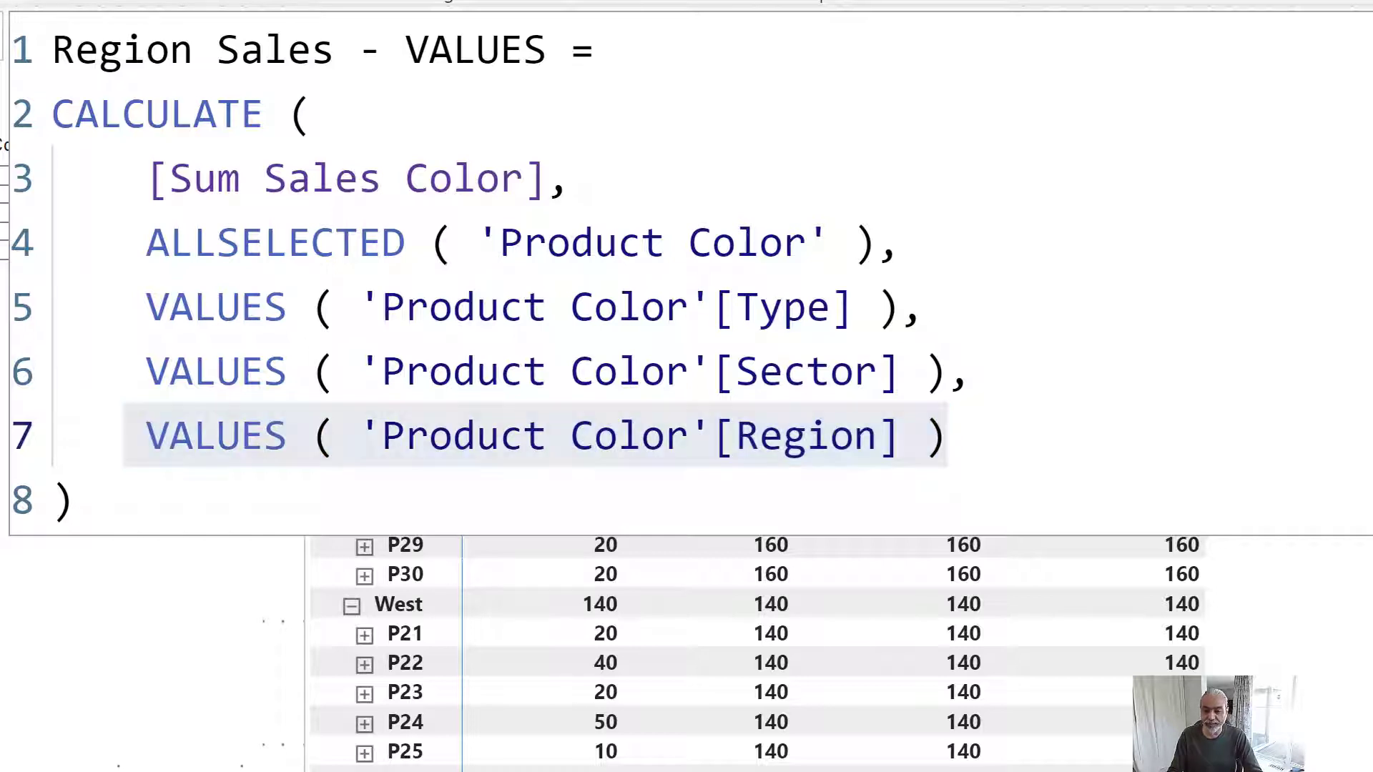
key("alt+Tab")
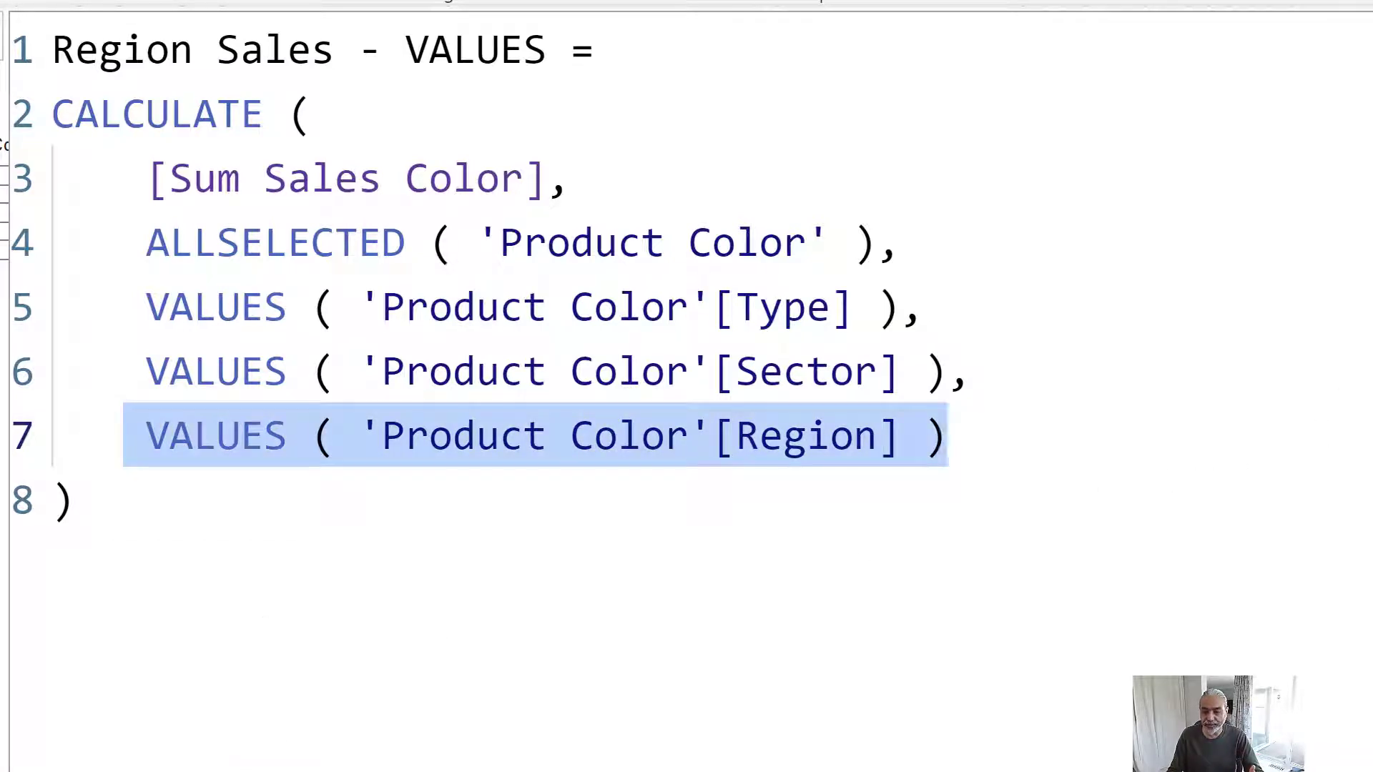
key("Escape")
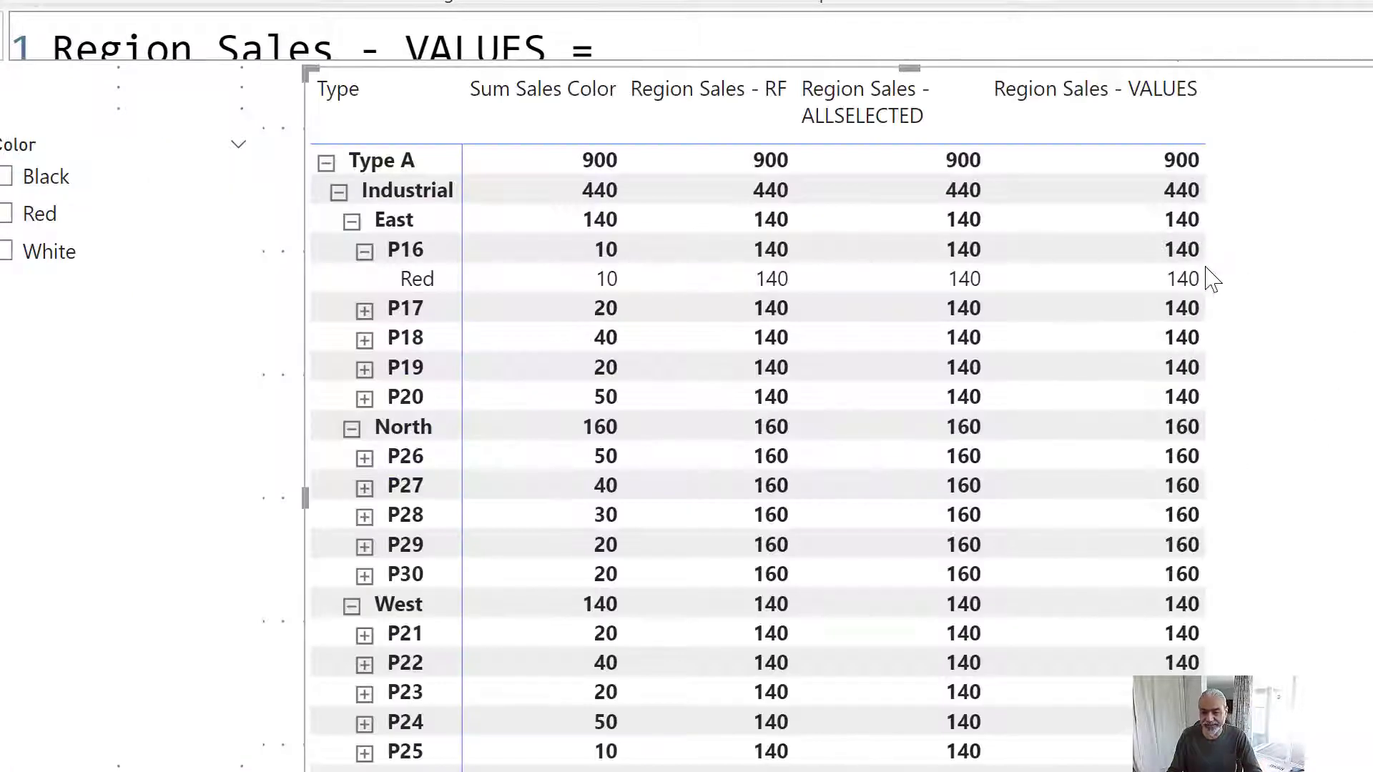